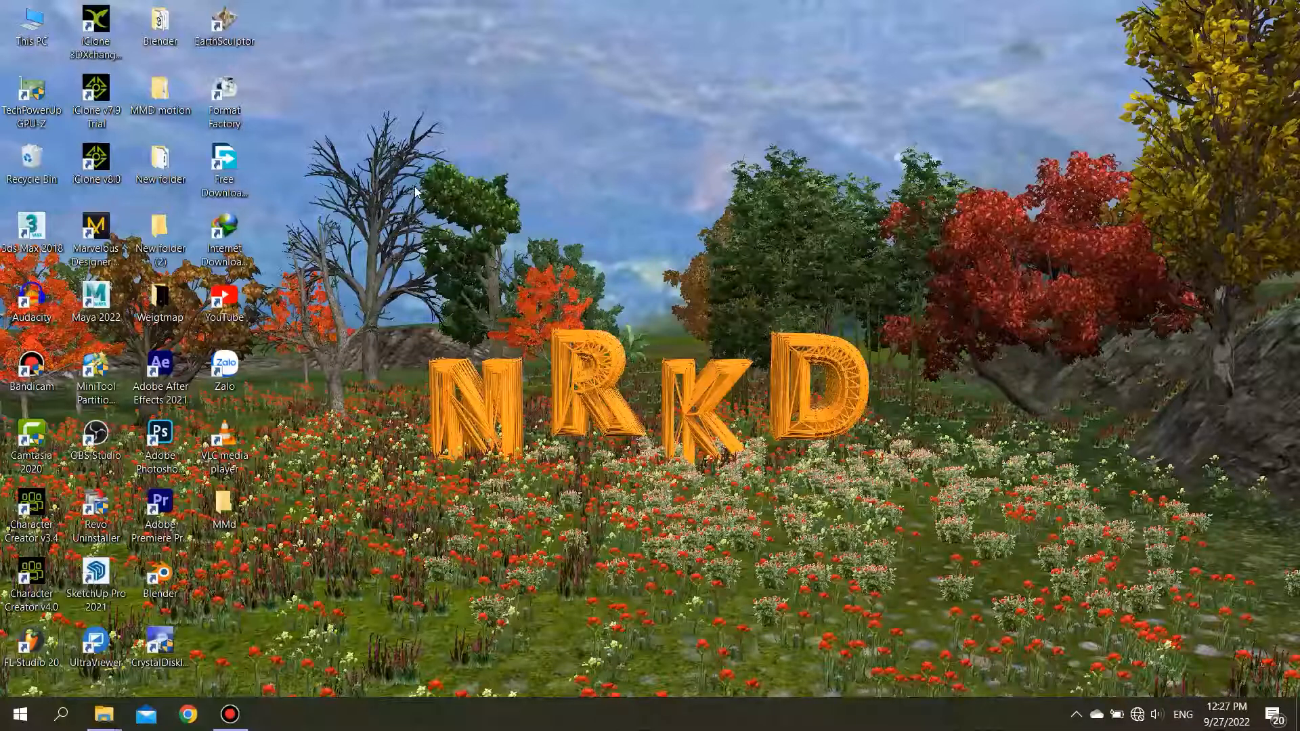
# Bring up the Neru vs Len and MMd folder windows and arrange them side by side at full height.
pyautogui.moveTo(118, 705)
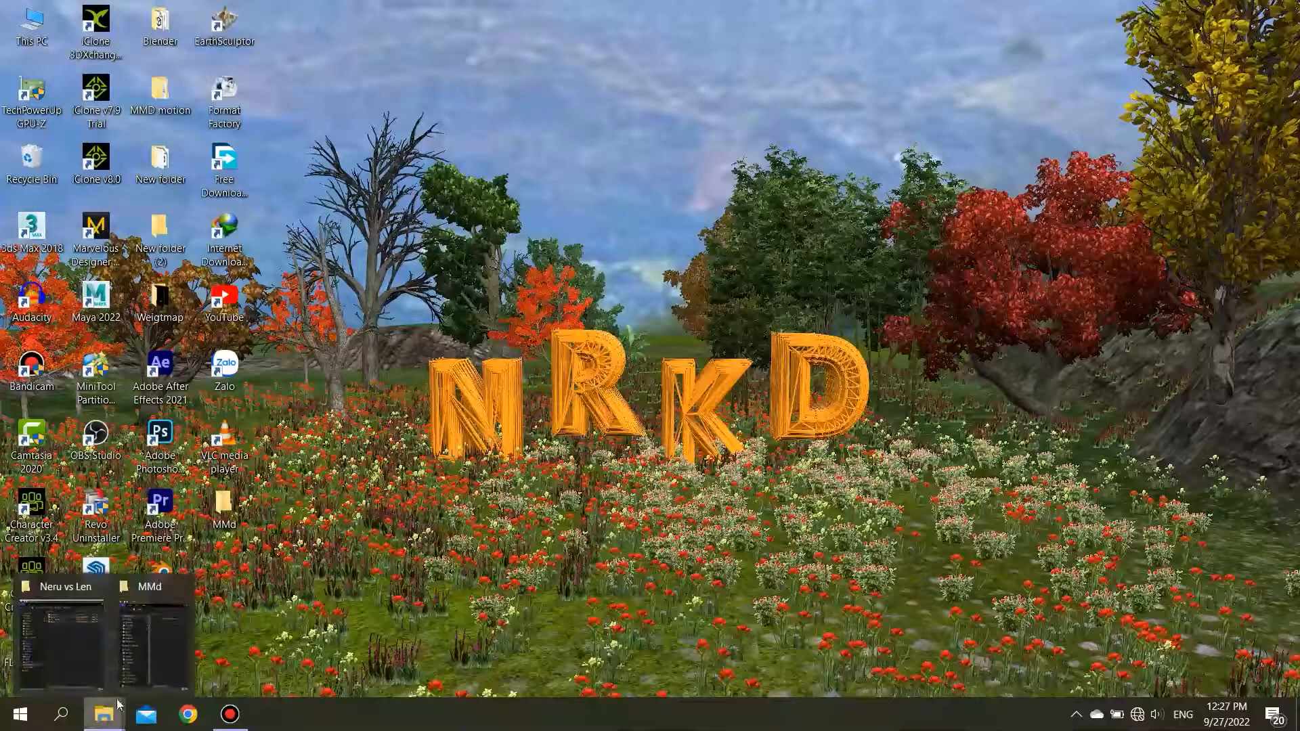
pyautogui.click(89, 653)
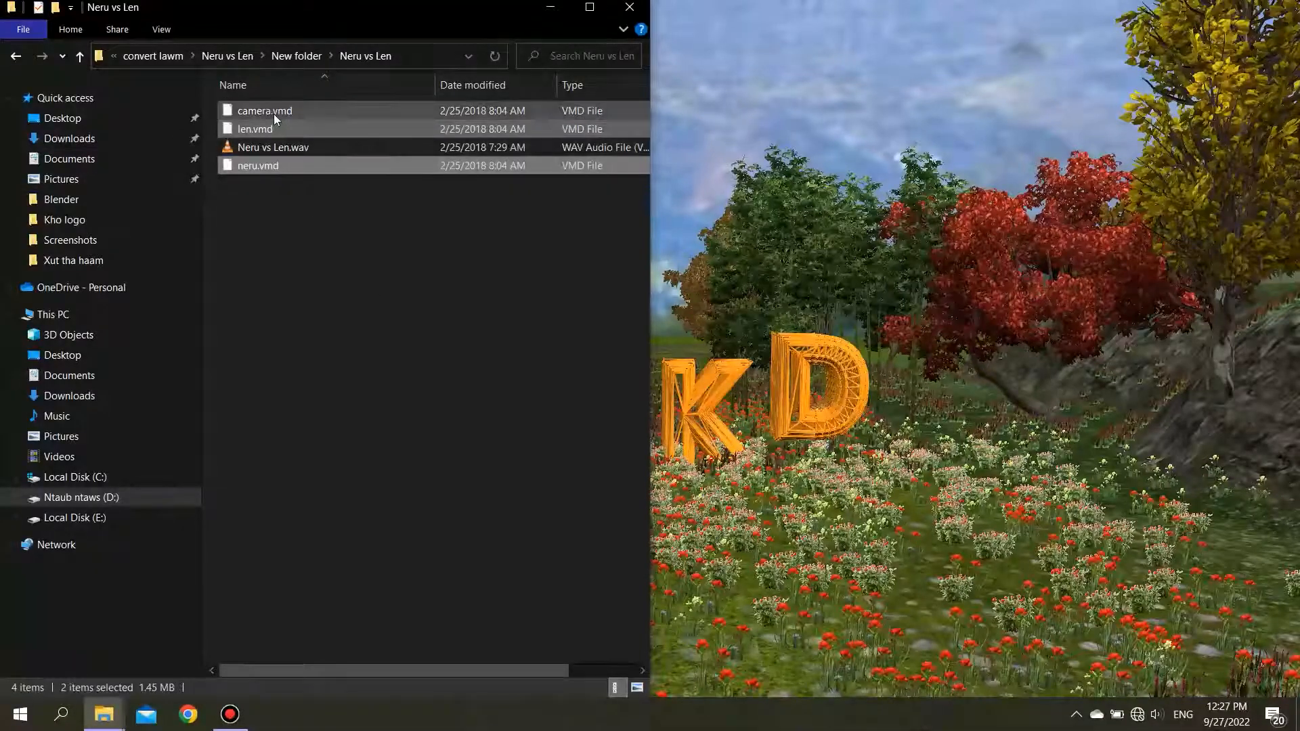
pyautogui.click(273, 167)
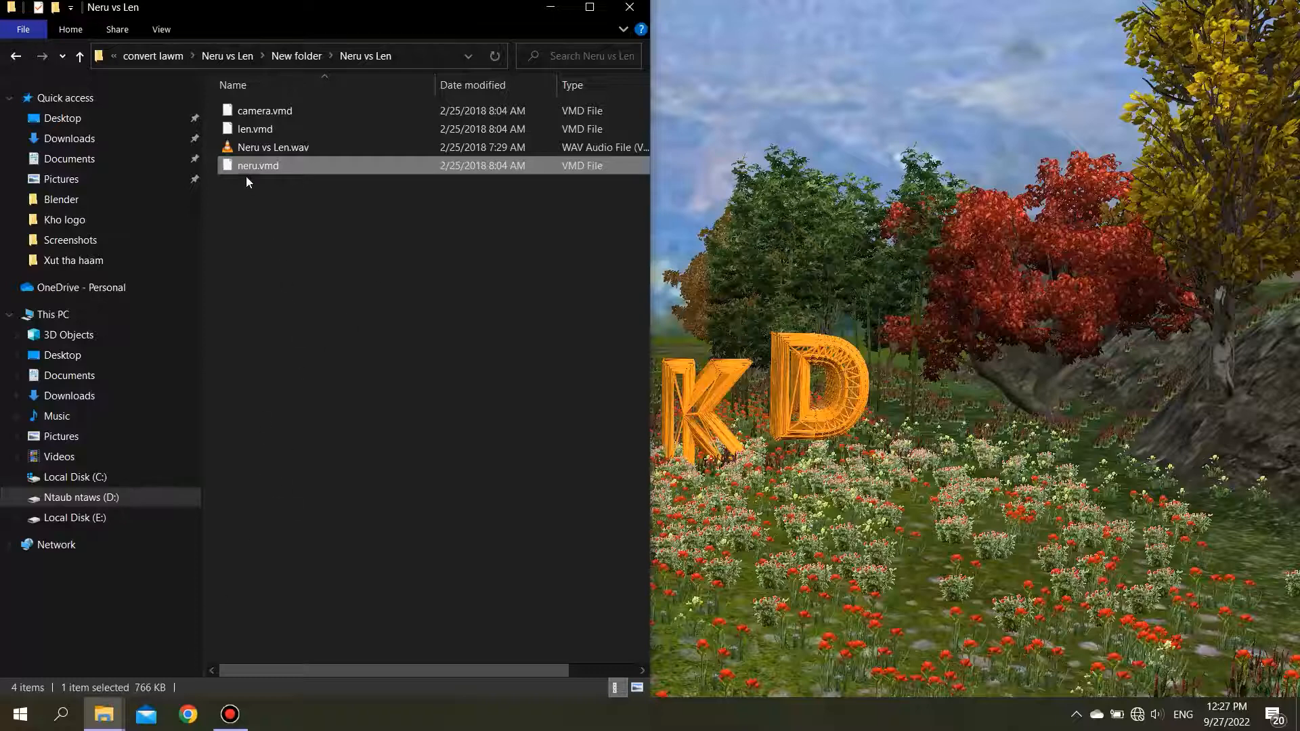
pyautogui.click(108, 716)
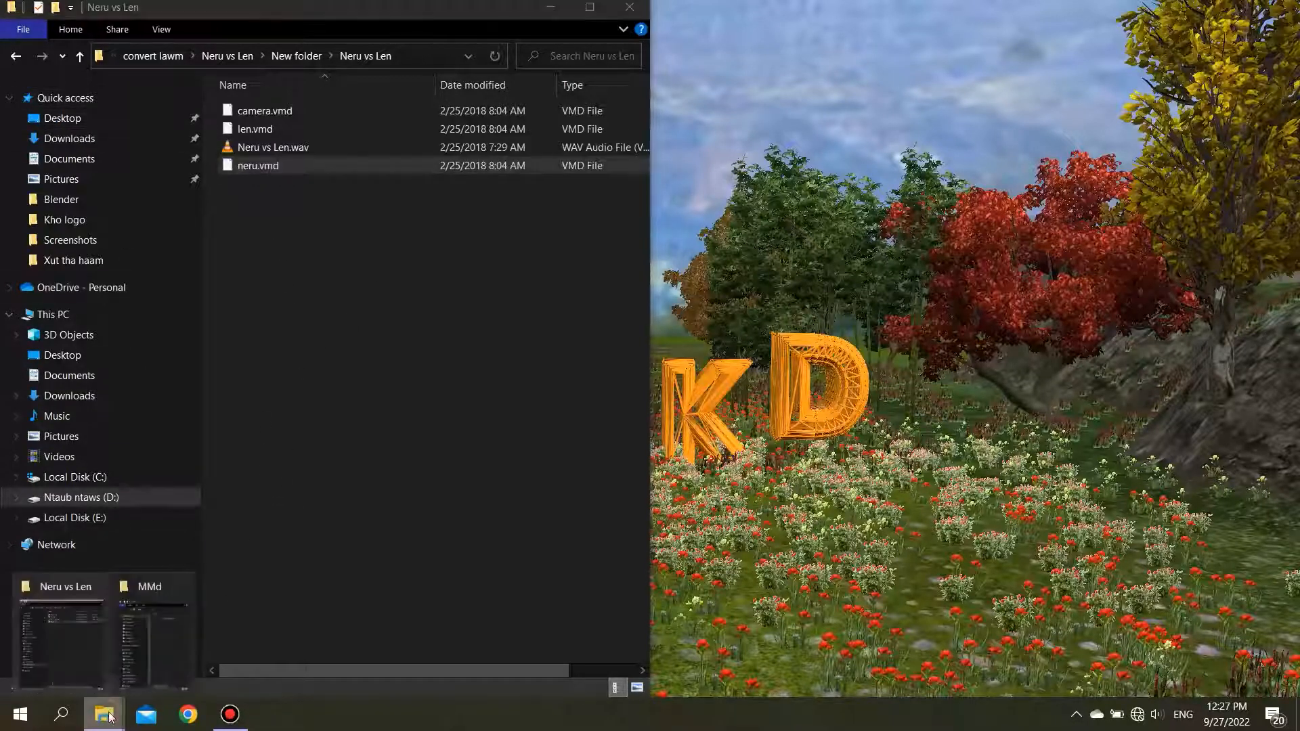
pyautogui.click(150, 658)
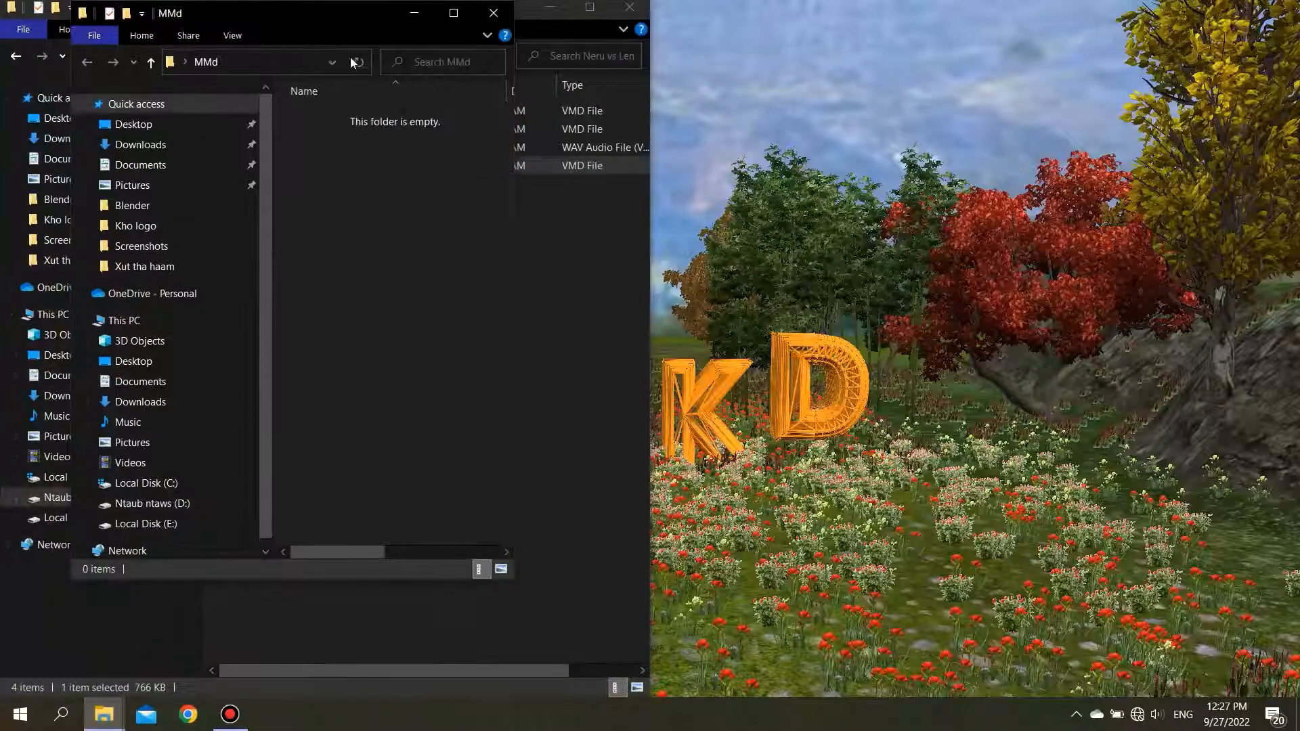
pyautogui.moveTo(340, 17); pyautogui.dragTo(1297, 2)
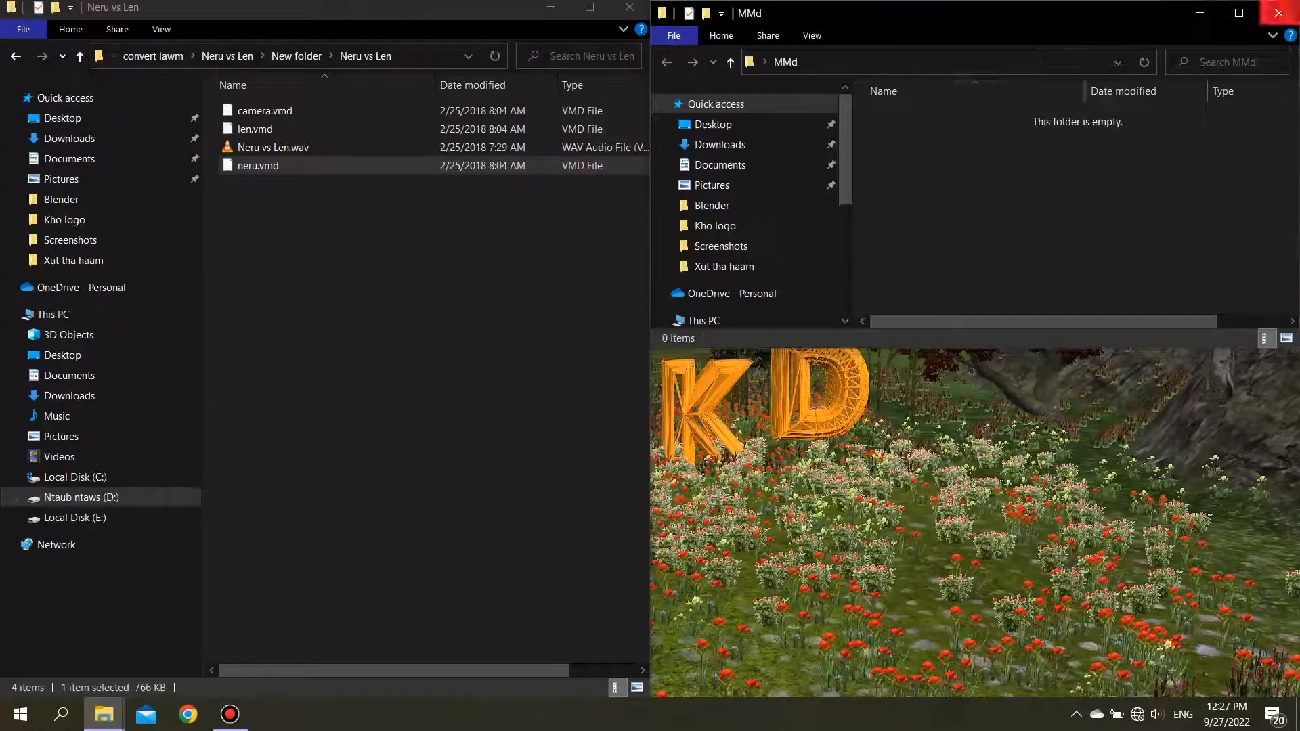
pyautogui.doubleClick(1025, 348)
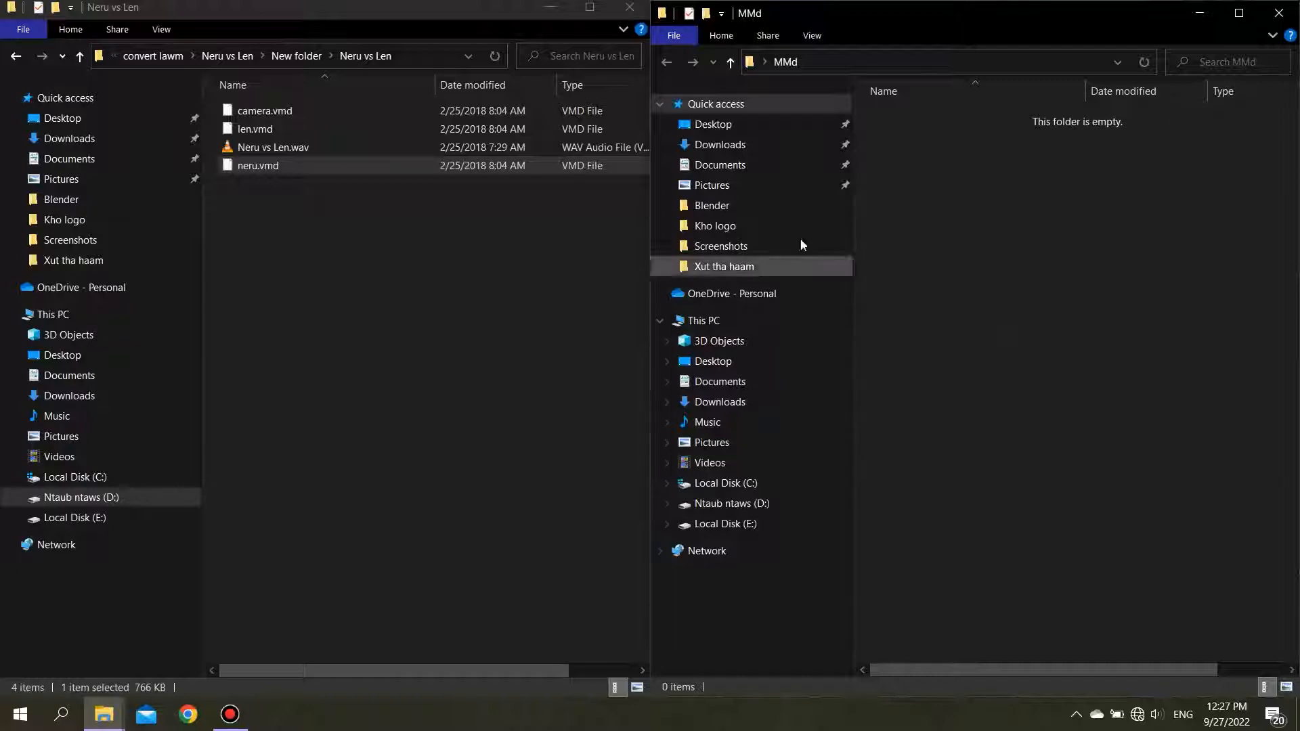
# In the MMd window, go to D:\Download for IC8\MMD\MMD\PROJECT FILE\pmx\Victoria_Rubin.
pyautogui.click(731, 63)
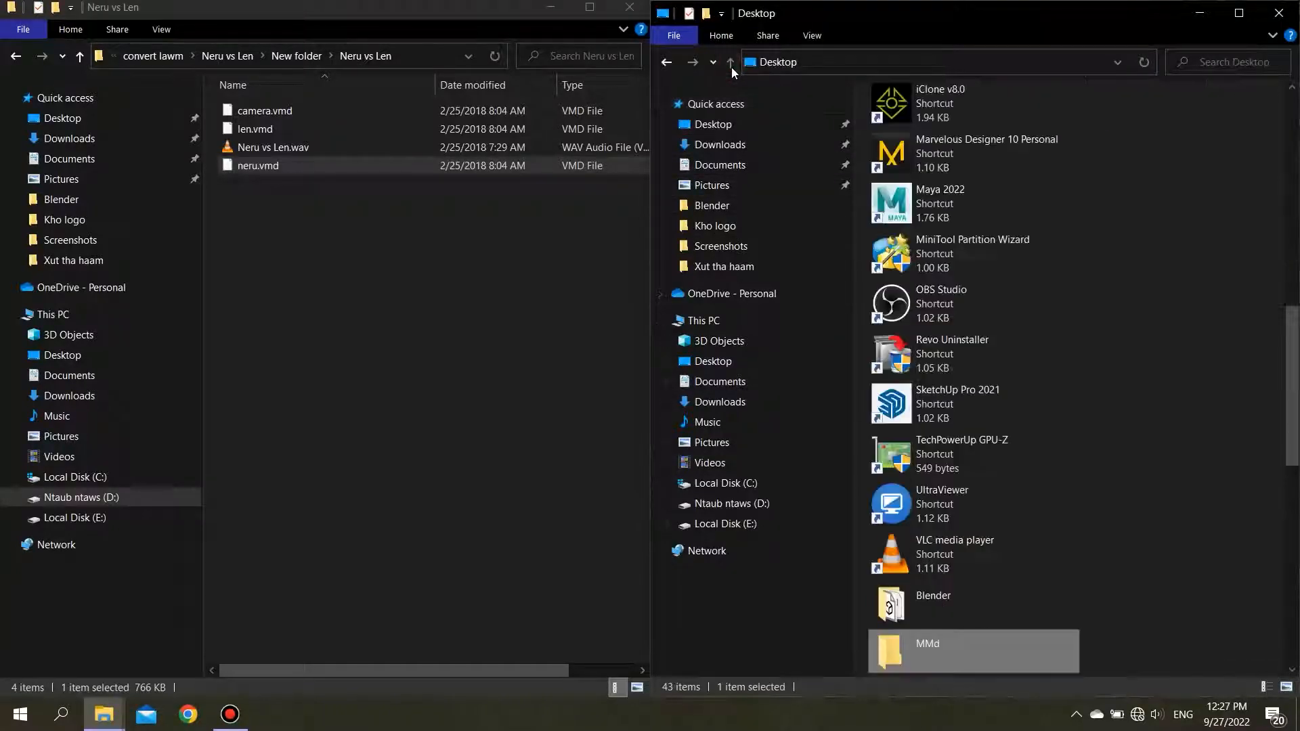
pyautogui.click(756, 508)
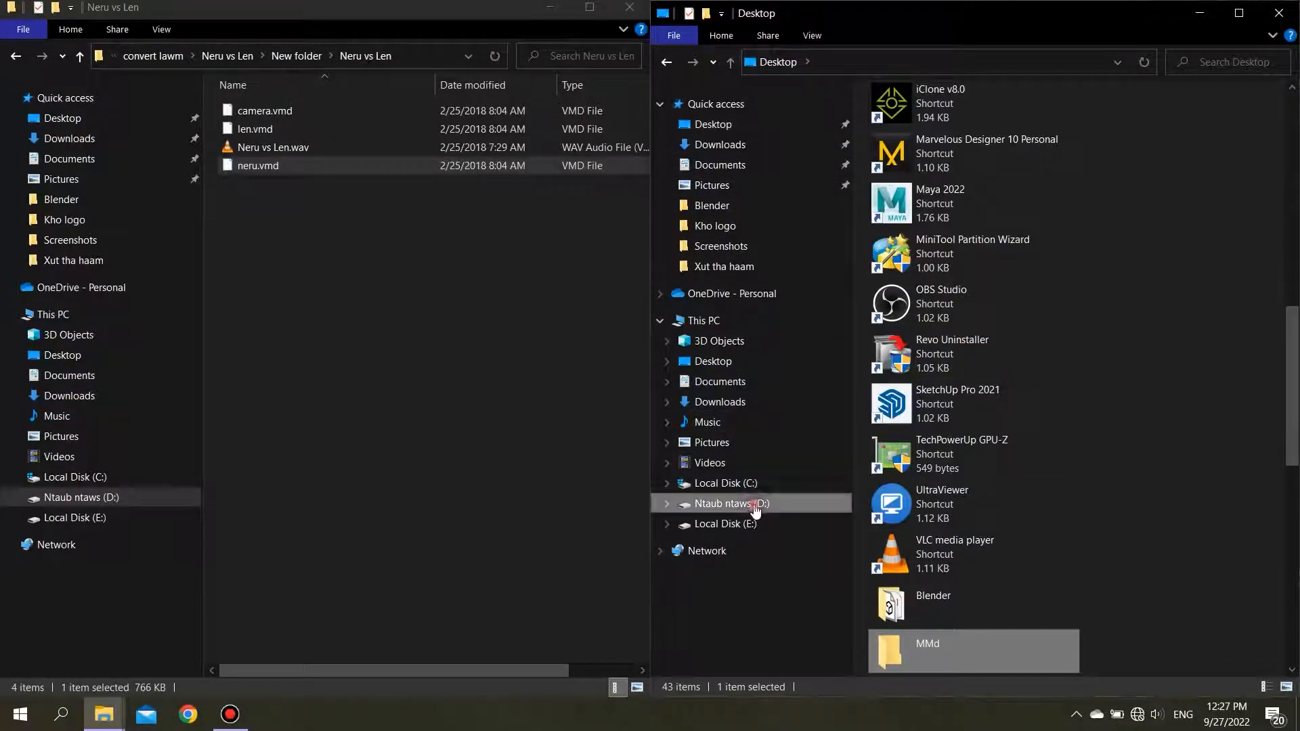
pyautogui.doubleClick(919, 163)
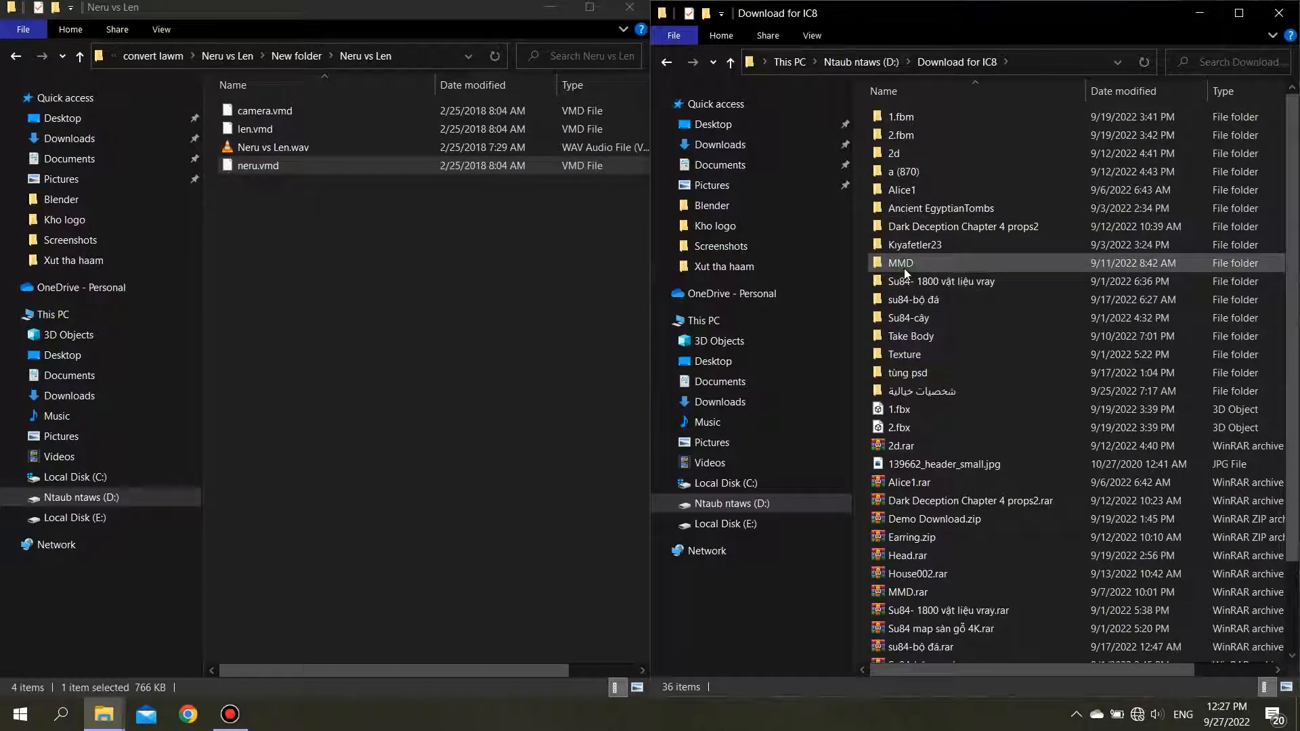
pyautogui.doubleClick(902, 267)
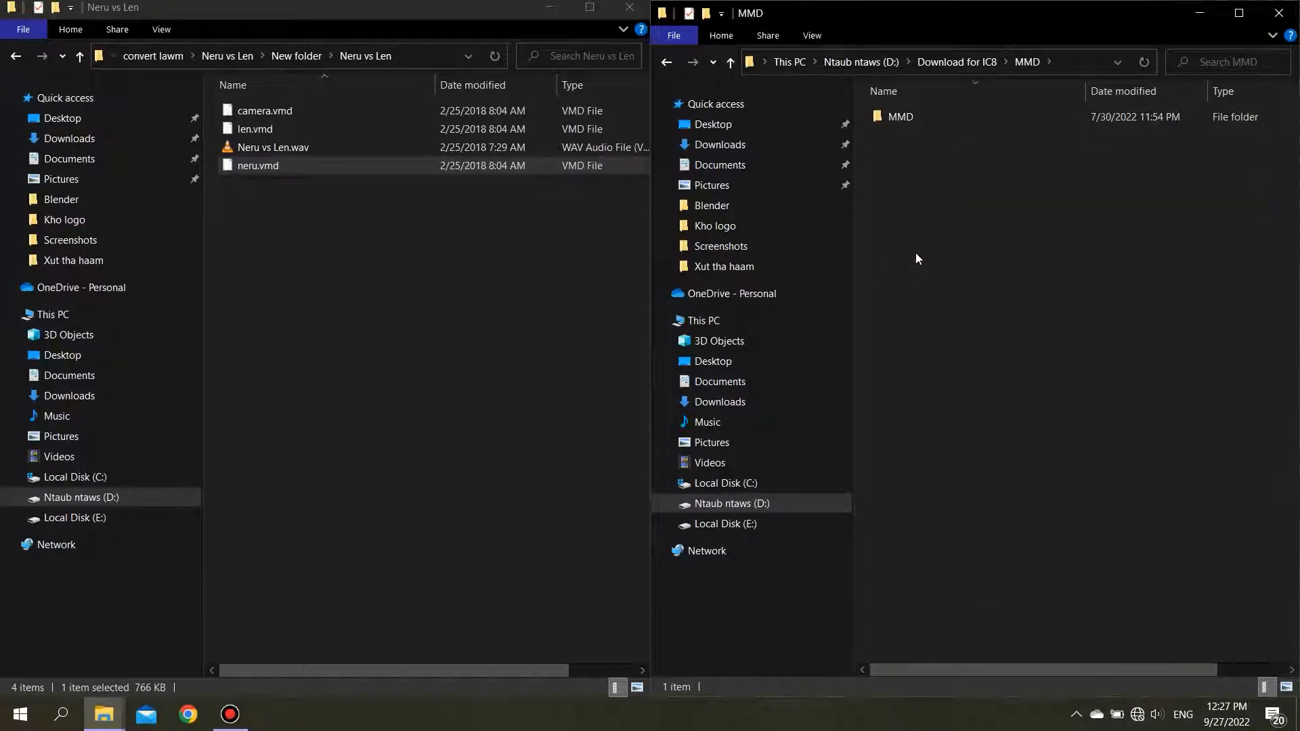
pyautogui.doubleClick(908, 122)
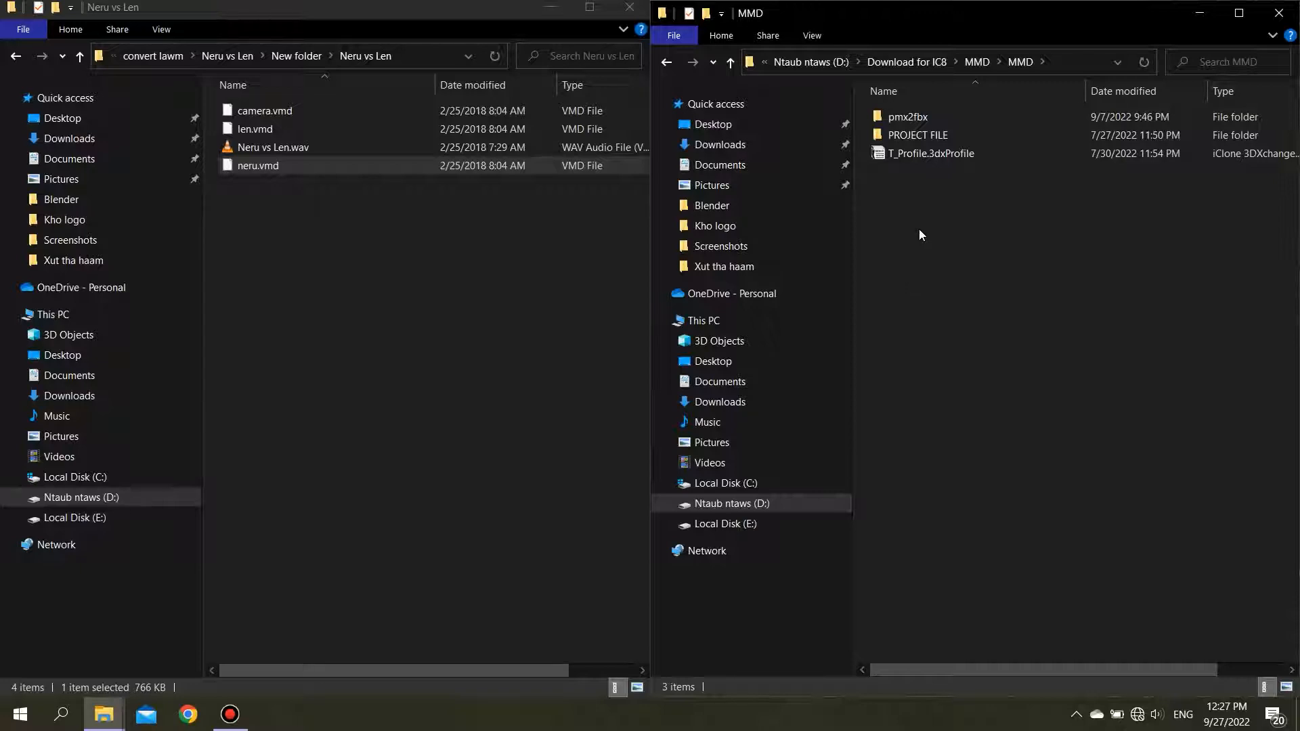
pyautogui.doubleClick(920, 135)
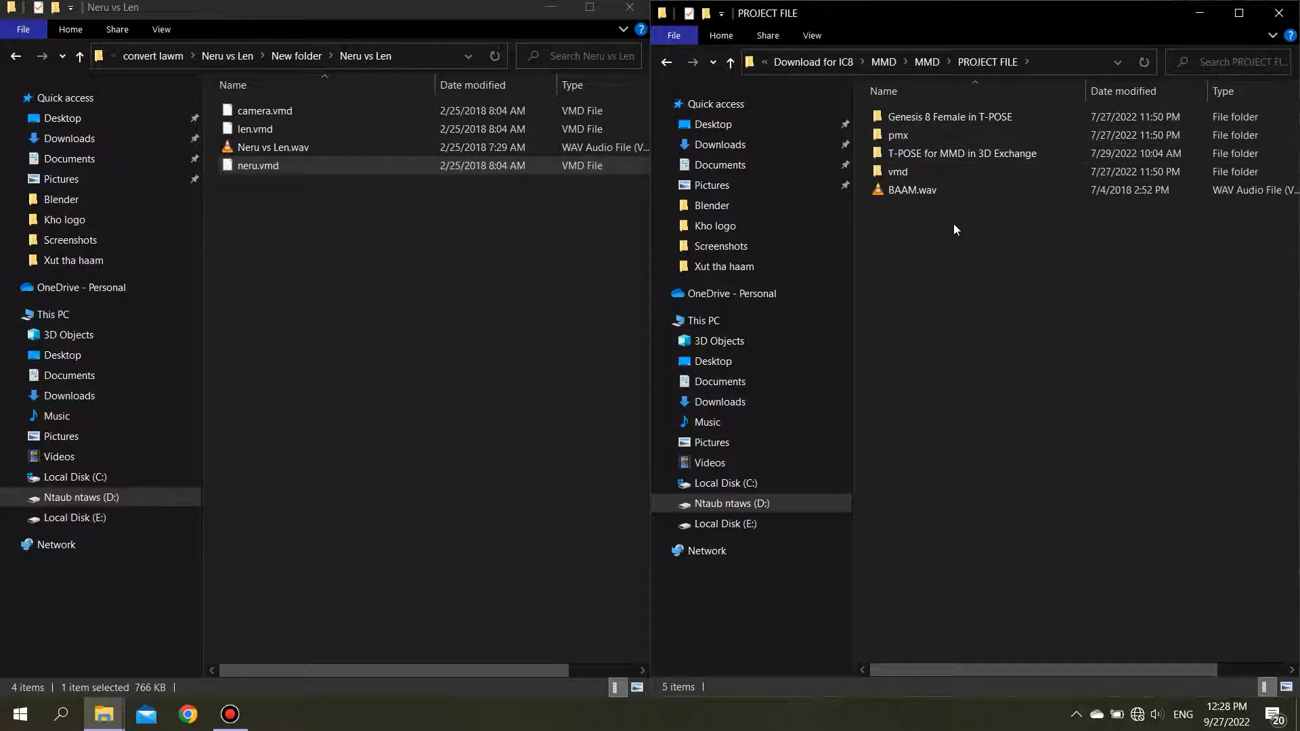
pyautogui.doubleClick(924, 137)
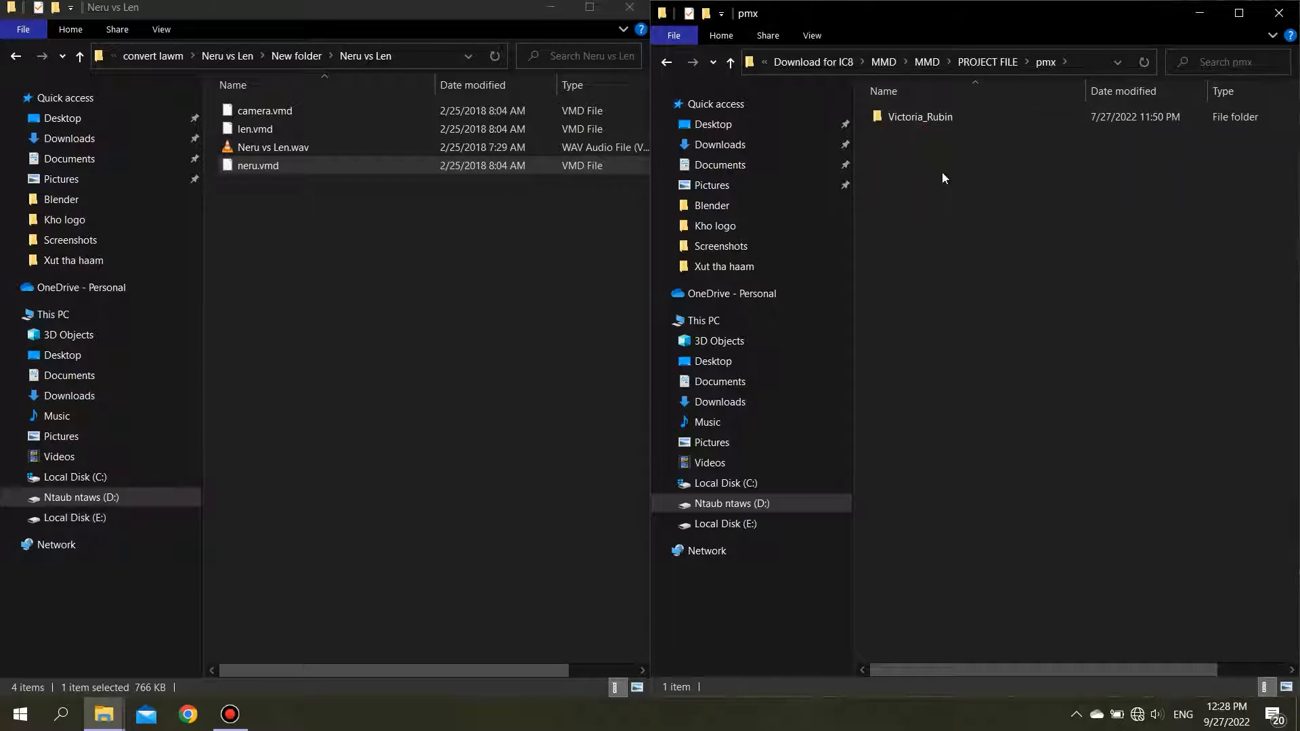
pyautogui.doubleClick(955, 115)
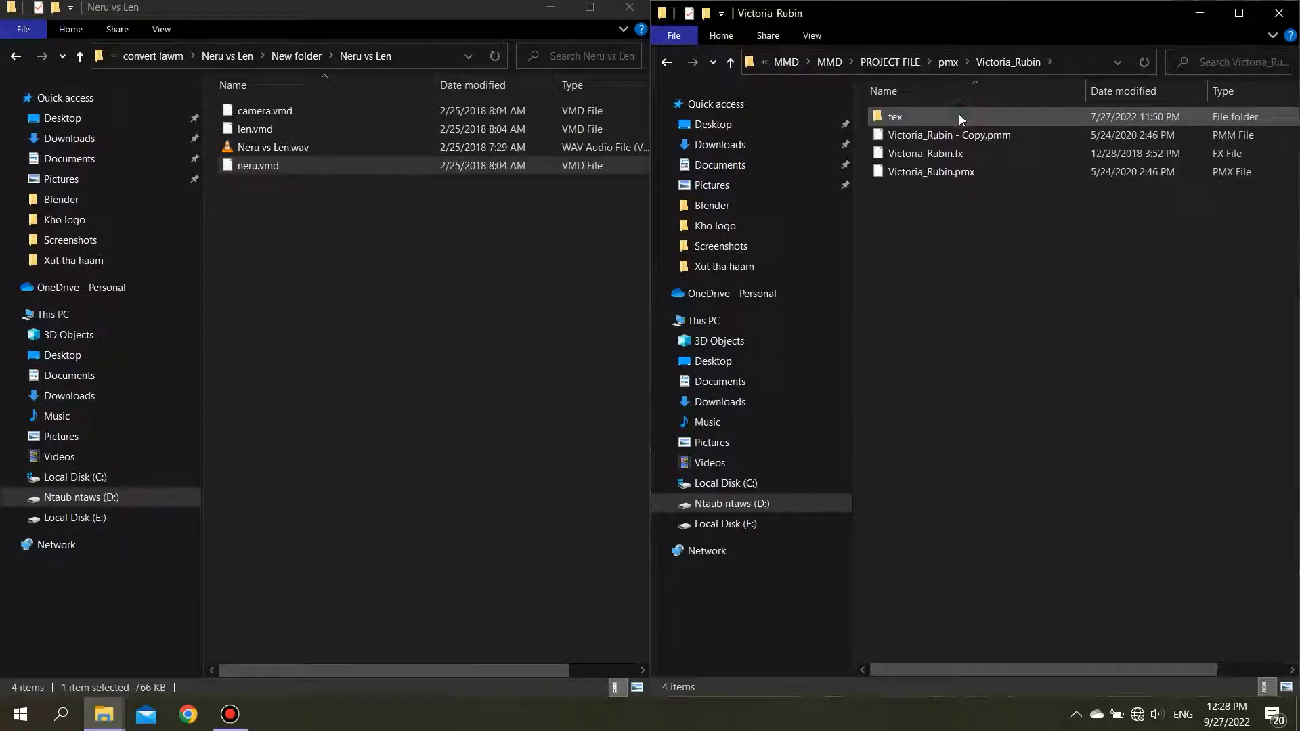
# Copy the Victoria_Rubin.pmx model file to the clipboard.
pyautogui.click(977, 172)
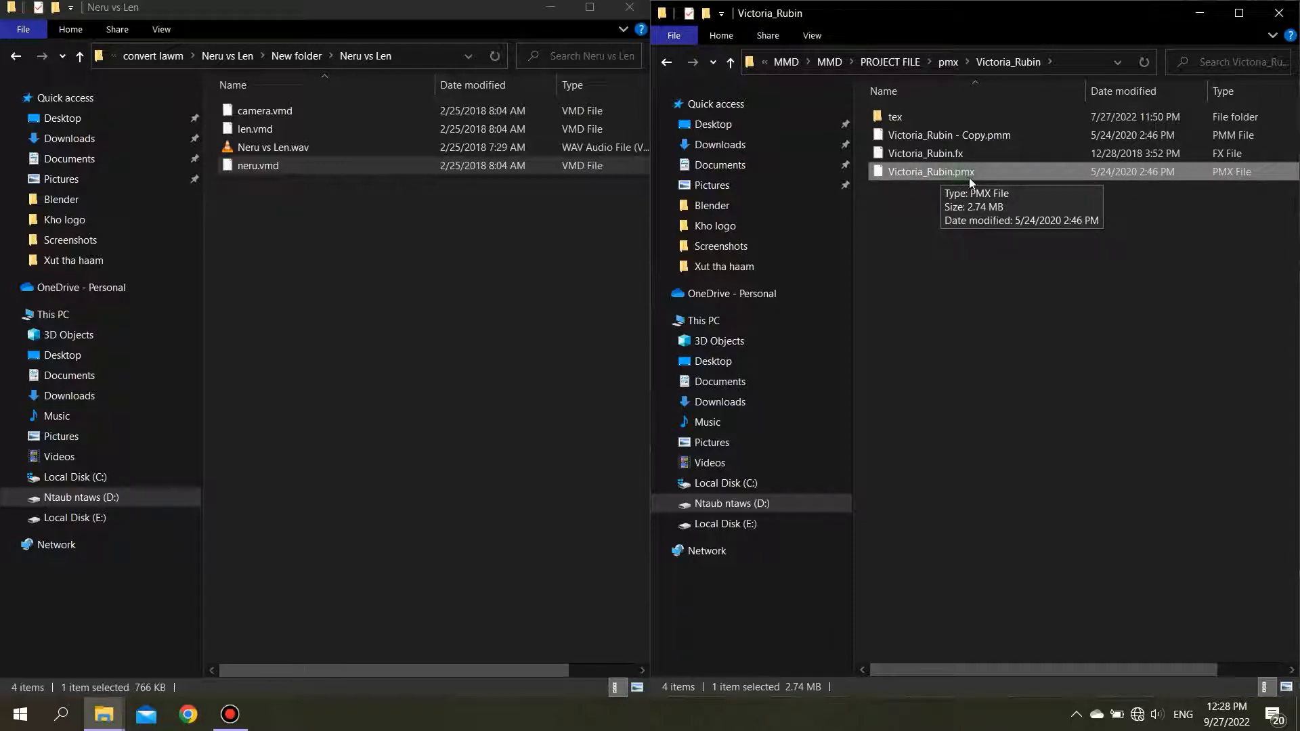
pyautogui.click(971, 173)
pyautogui.click(1015, 216)
pyautogui.rightClick(998, 175)
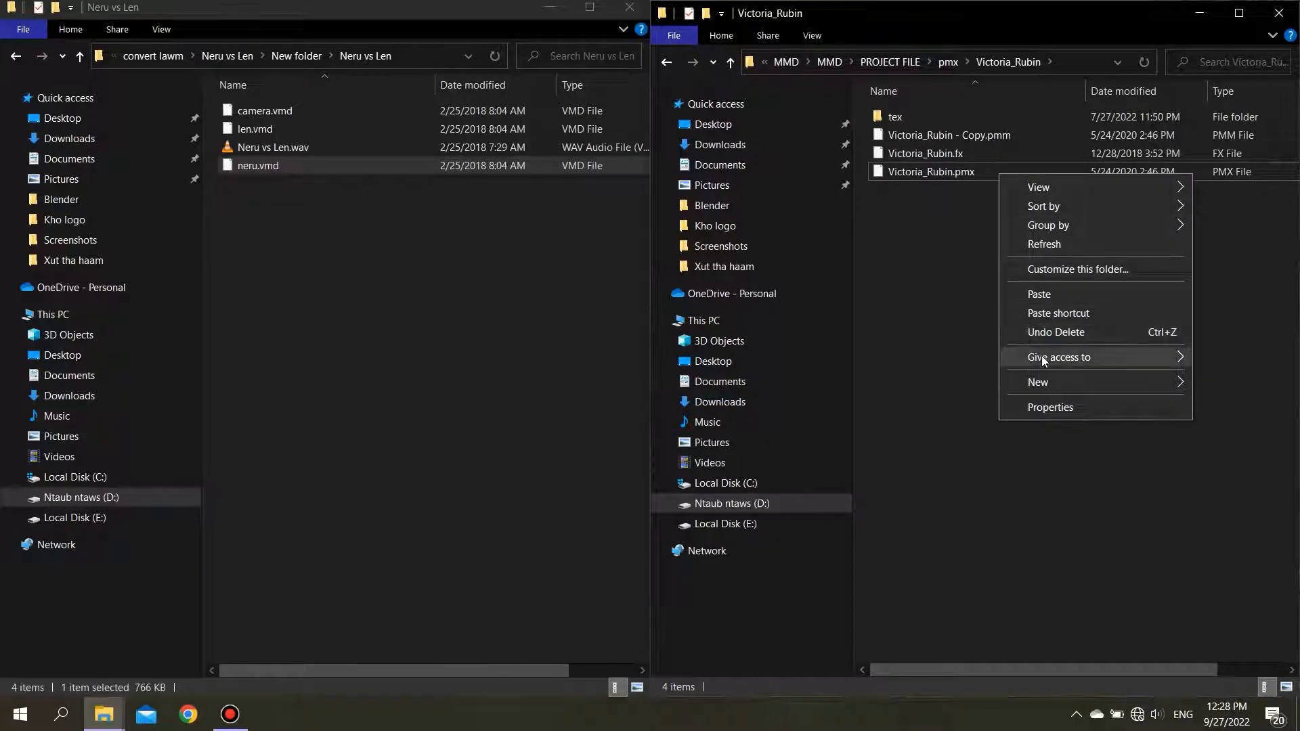
pyautogui.click(949, 305)
pyautogui.rightClick(957, 170)
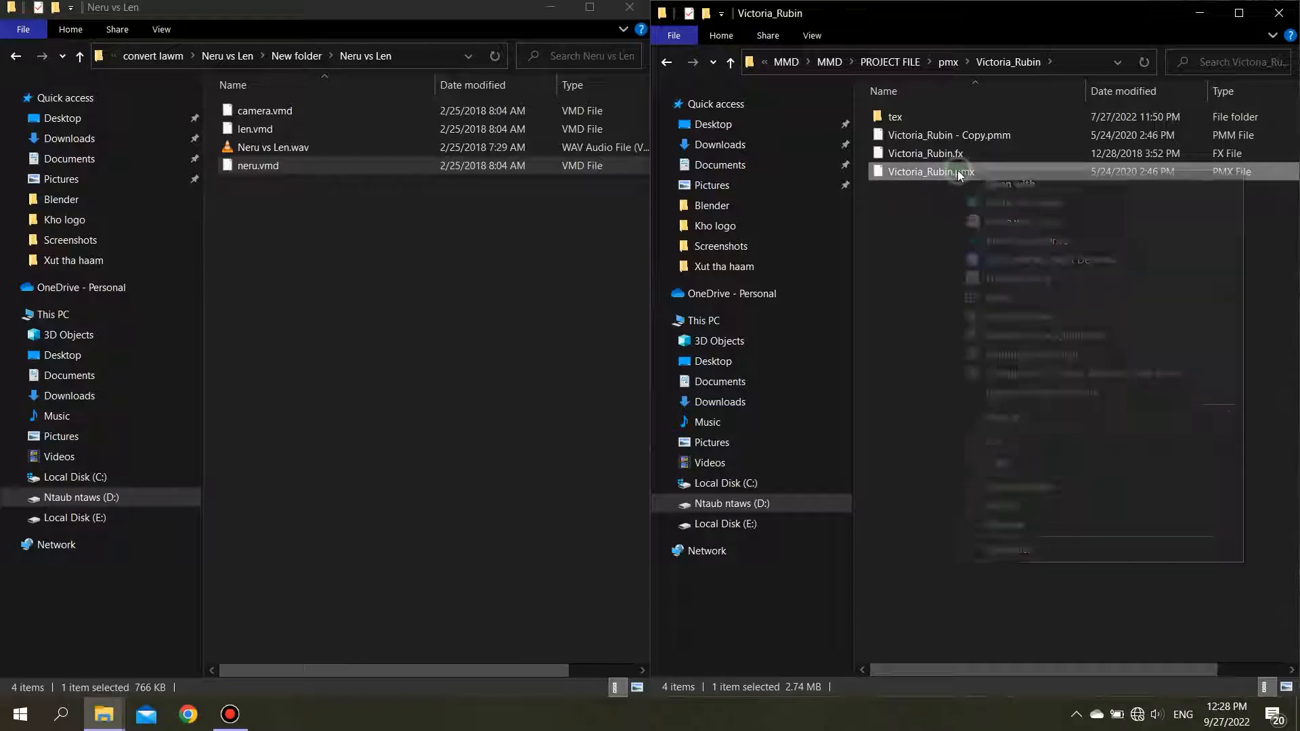
pyautogui.click(1005, 457)
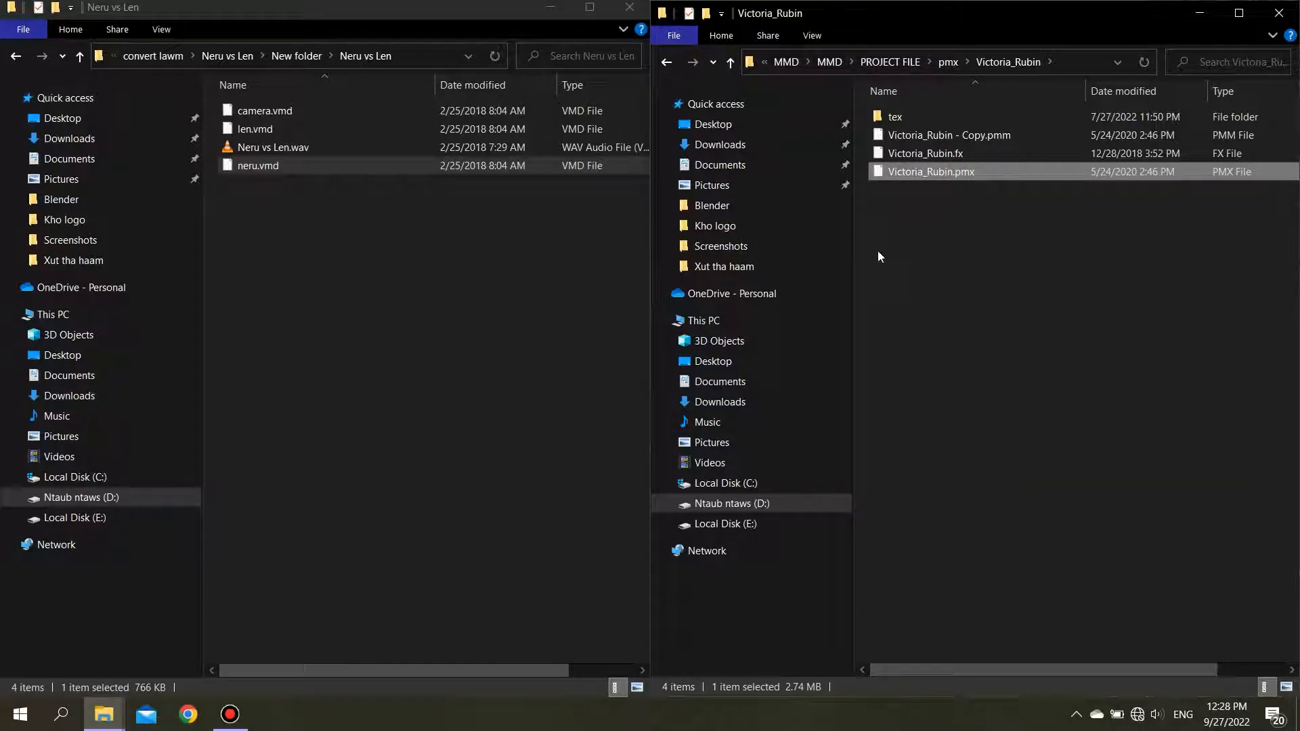
# Paste Victoria_Rubin.pmx into the pmx2fbx folder of the inner MMD folder, replacing the file of the same name.
pyautogui.click(731, 68)
pyautogui.click(730, 68)
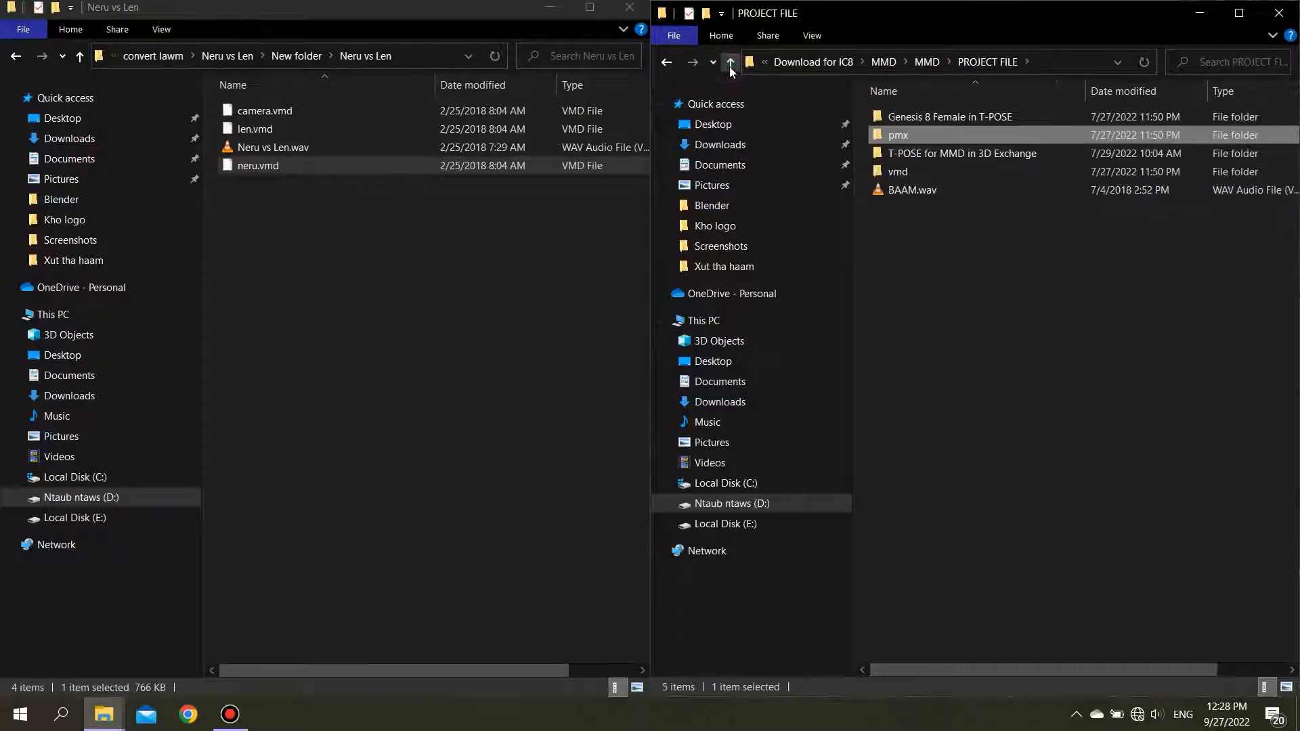
pyautogui.click(731, 68)
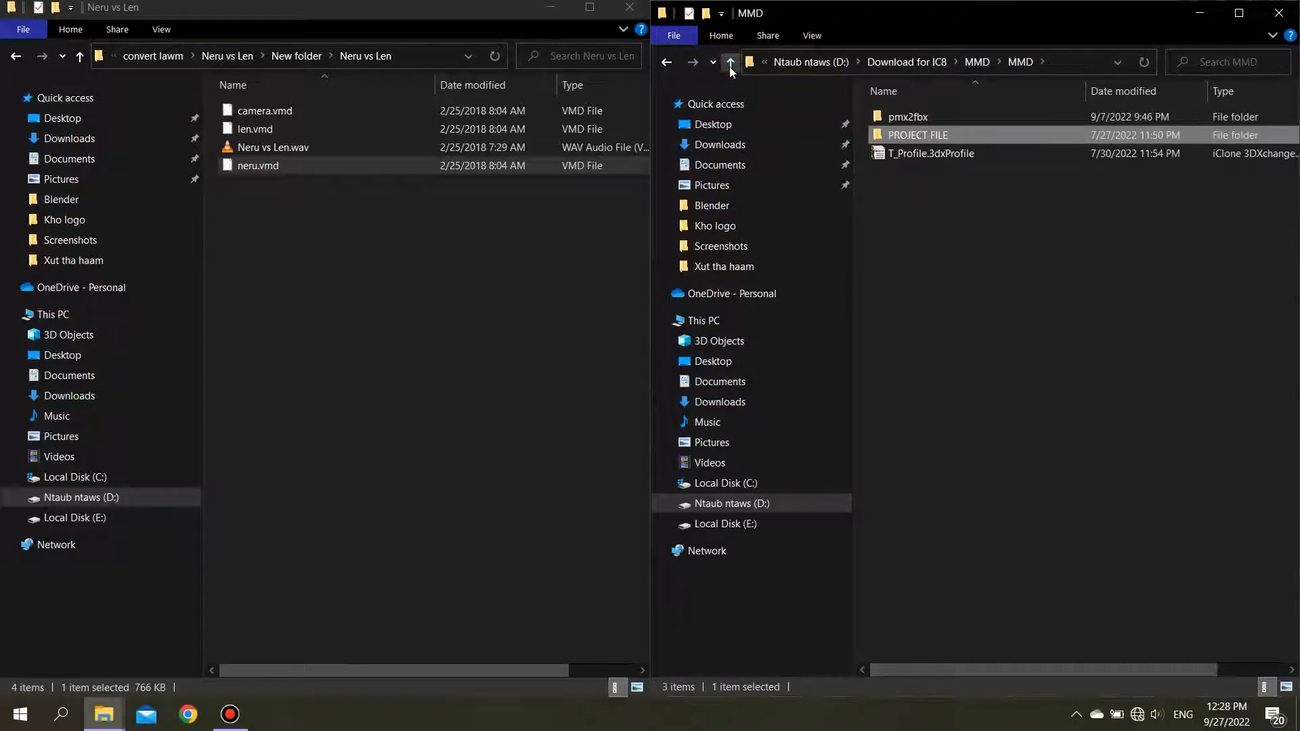
pyautogui.doubleClick(925, 118)
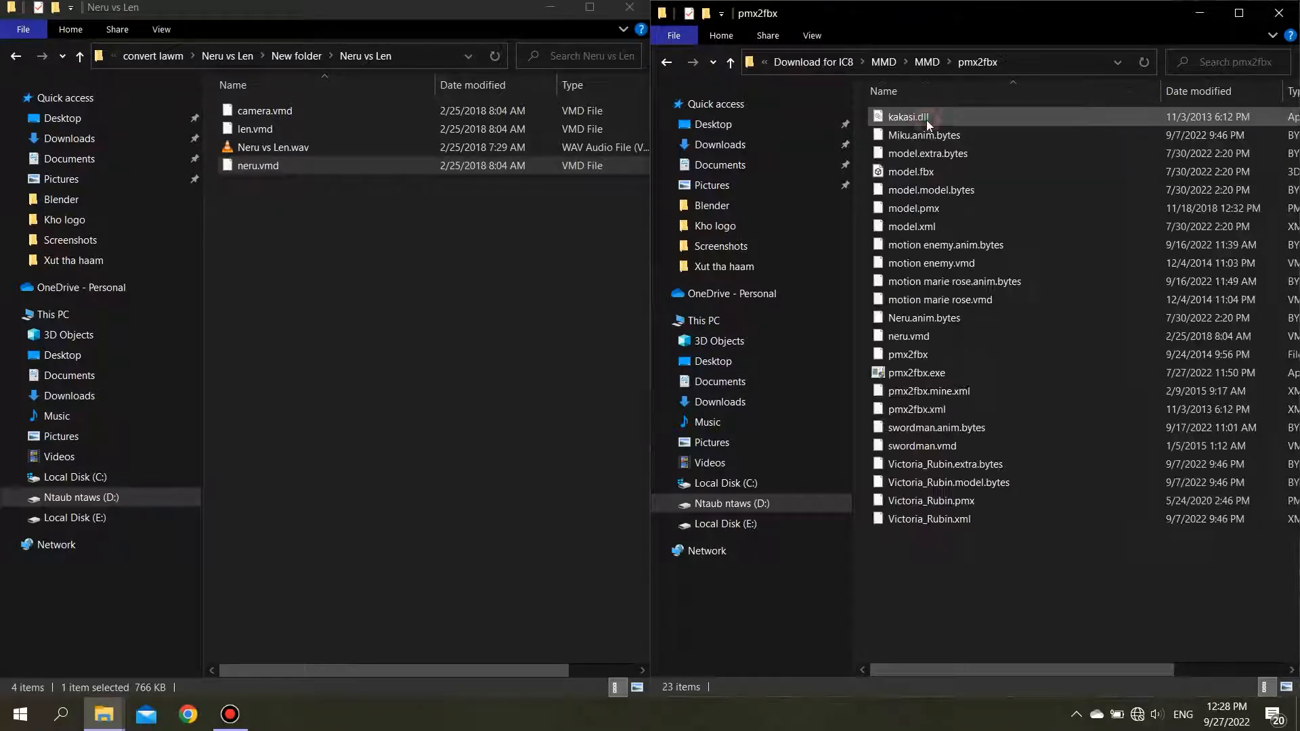
pyautogui.rightClick(983, 606)
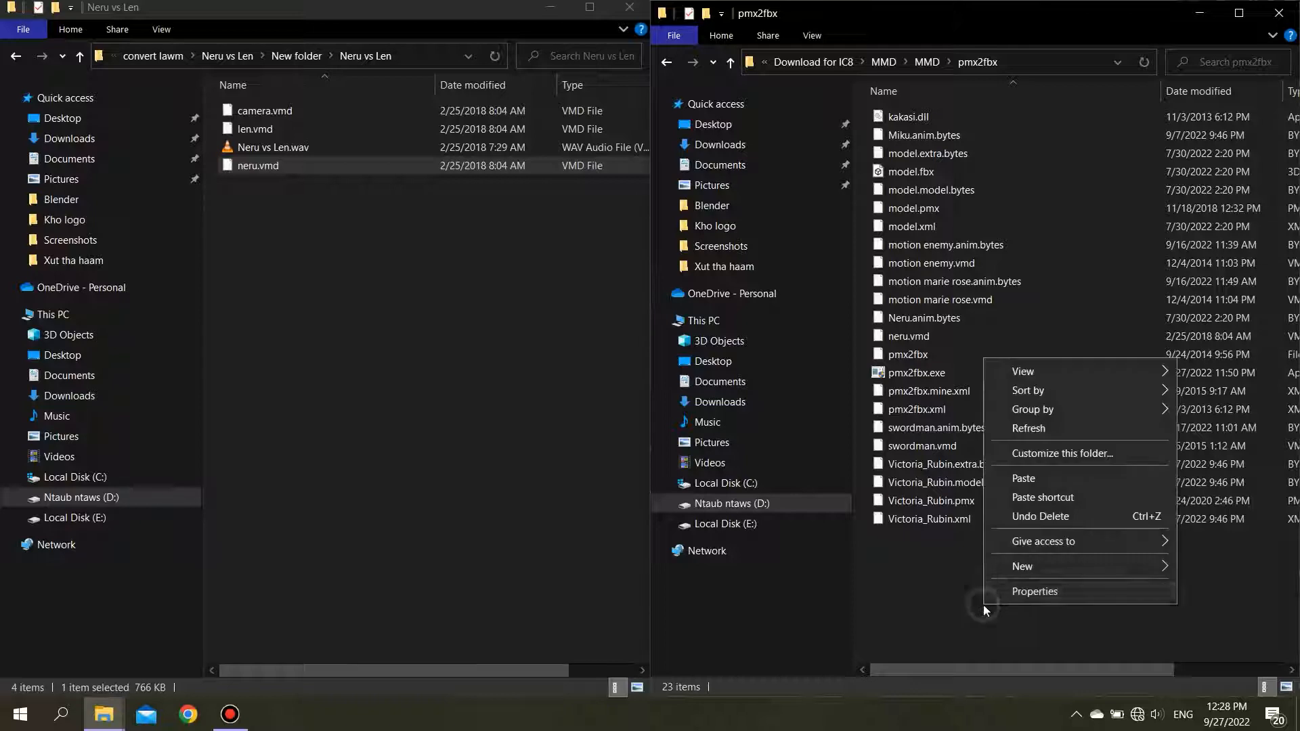
pyautogui.click(1028, 480)
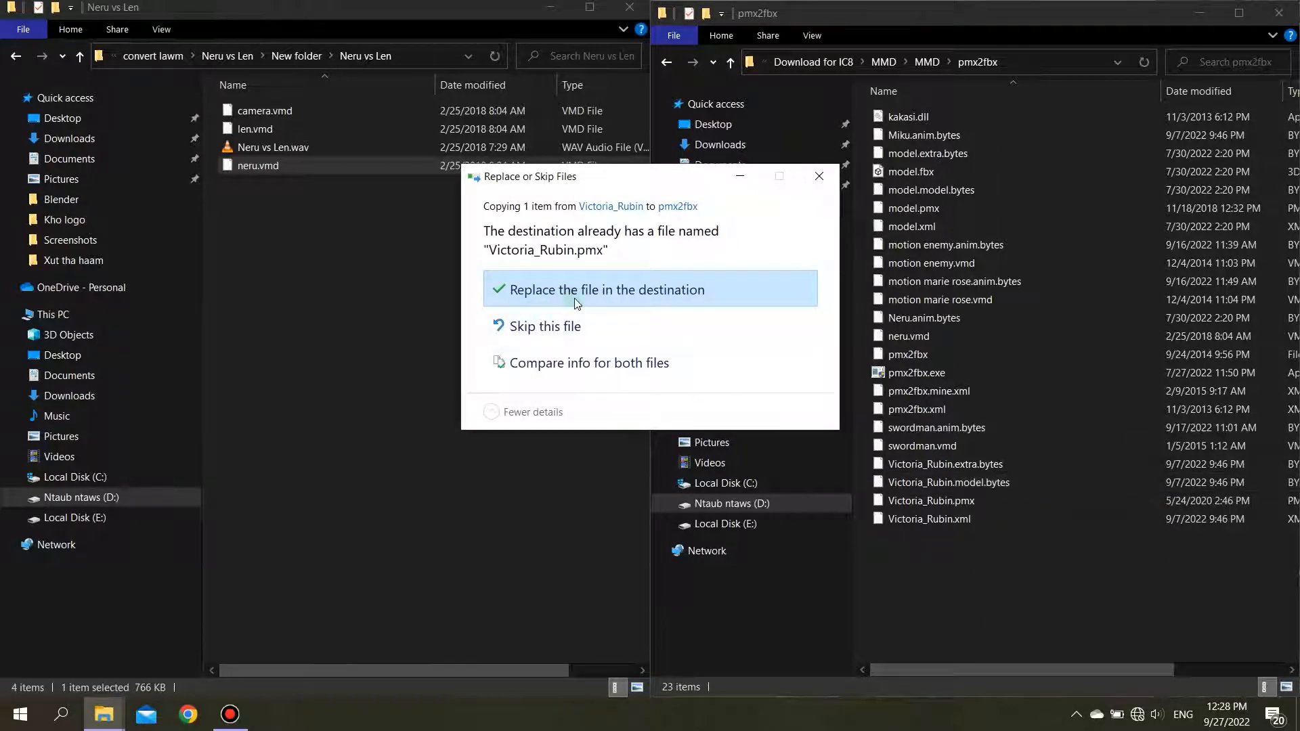
pyautogui.click(580, 297)
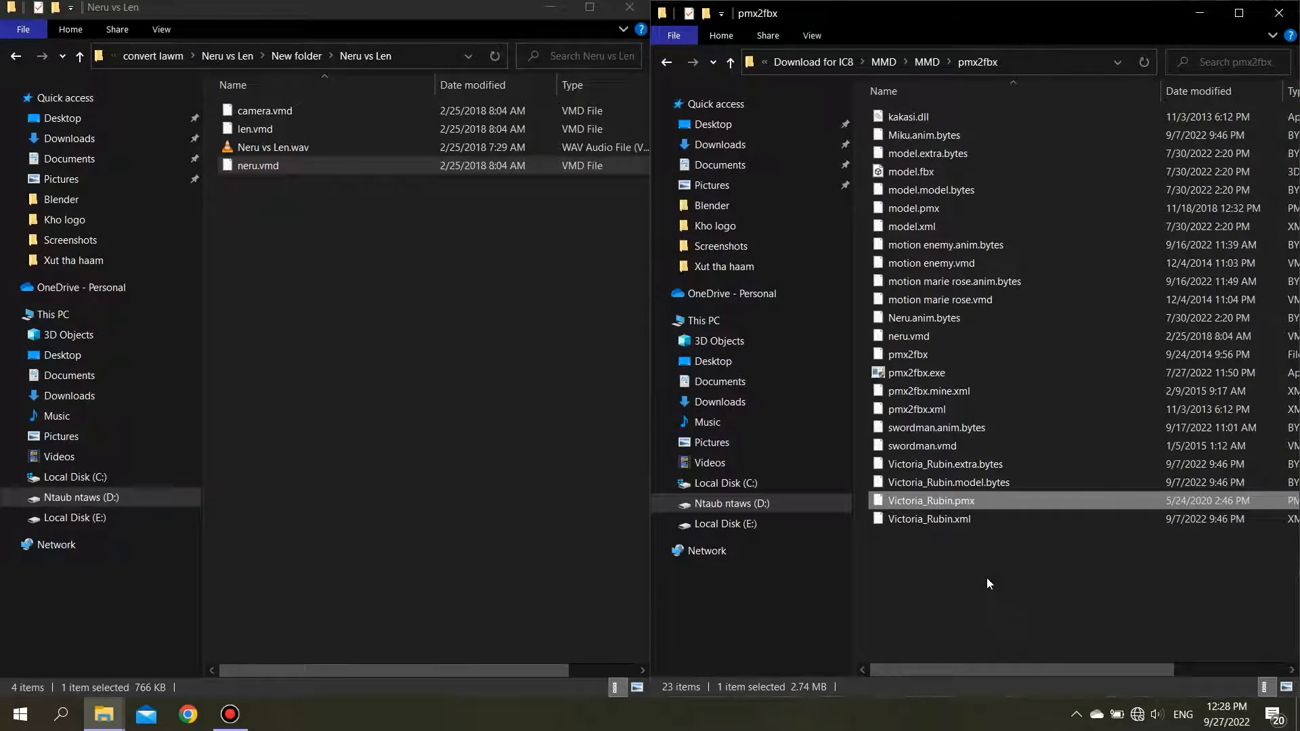
pyautogui.click(957, 519)
pyautogui.click(957, 505)
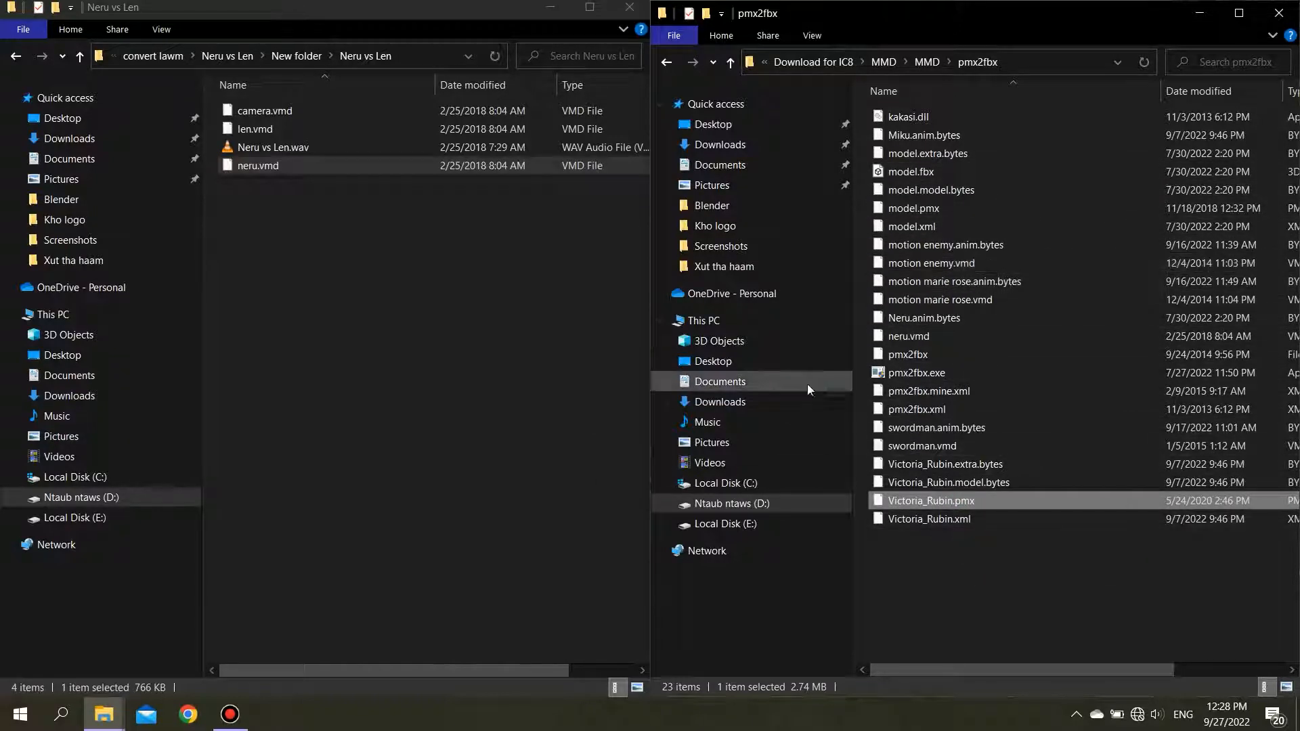
# Copy the motion files len.vmd and neru.vmd from the Neru vs Len folder to the clipboard.
pyautogui.click(350, 397)
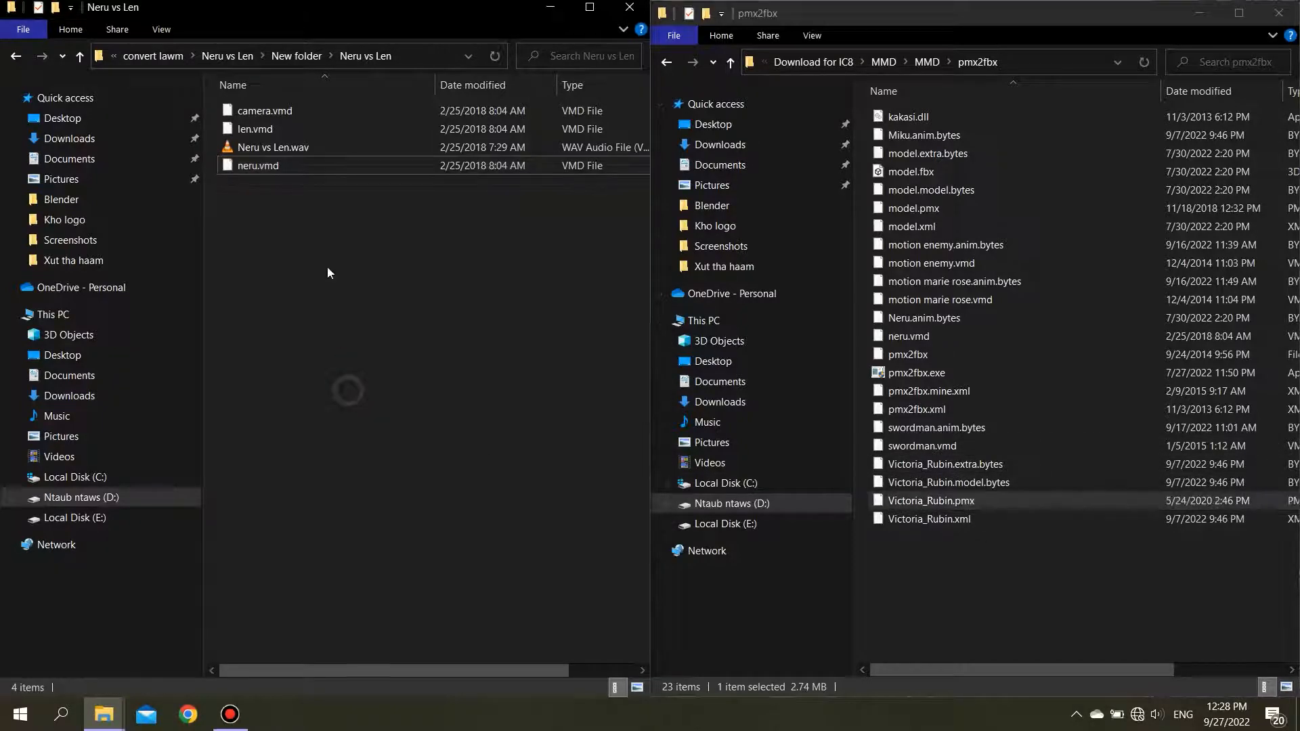
pyautogui.click(283, 138)
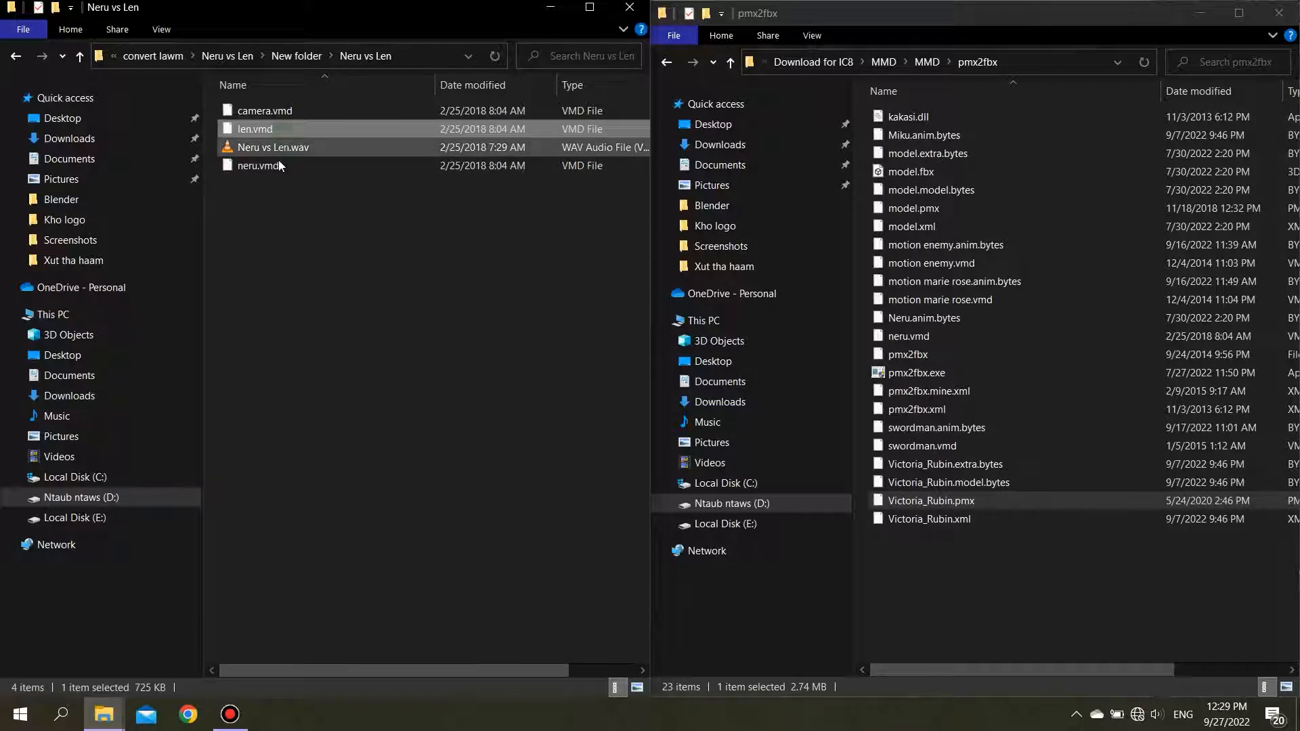
pyautogui.click(280, 162)
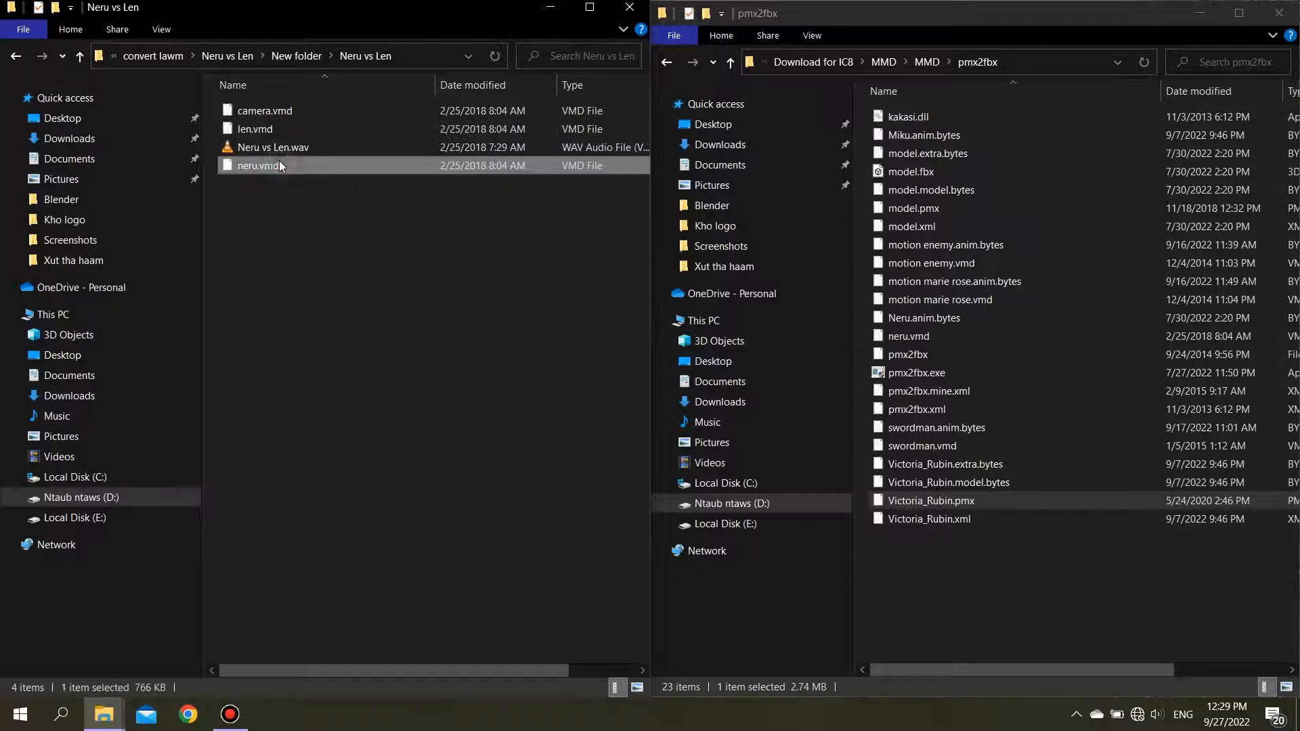
pyautogui.click(274, 112)
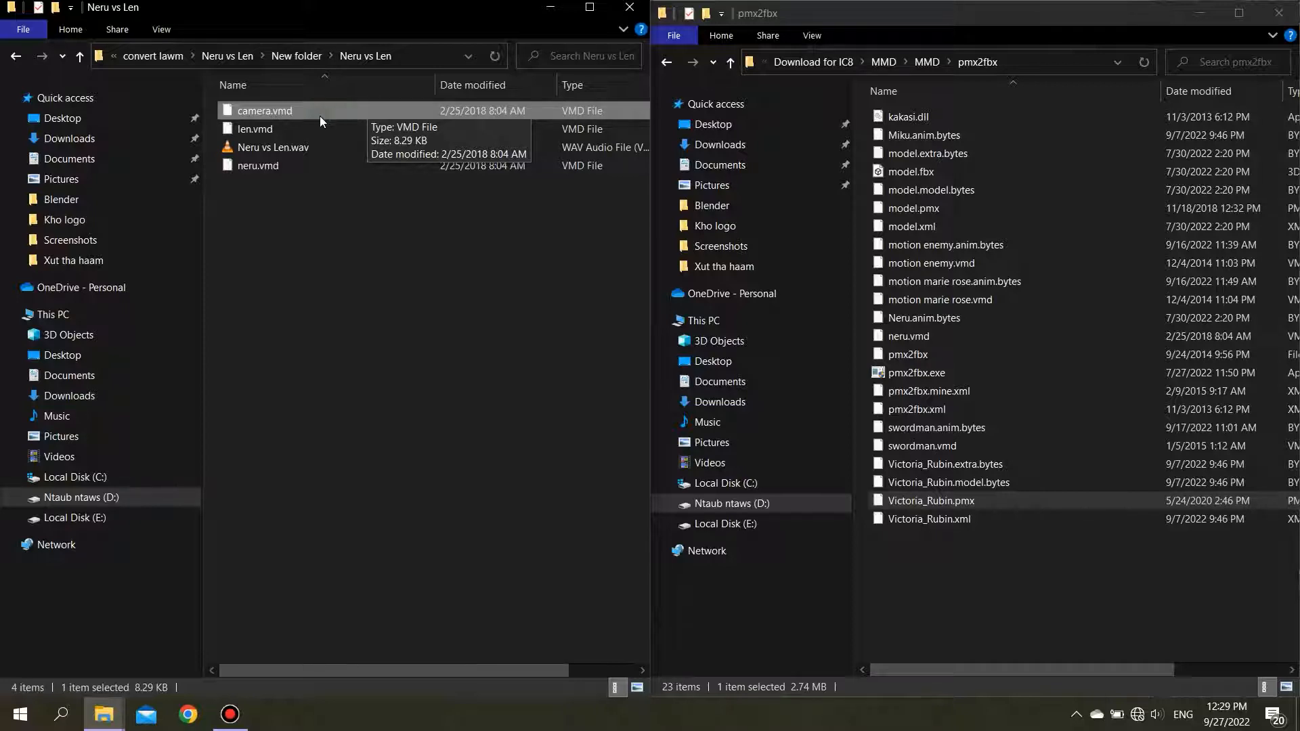
pyautogui.click(296, 131)
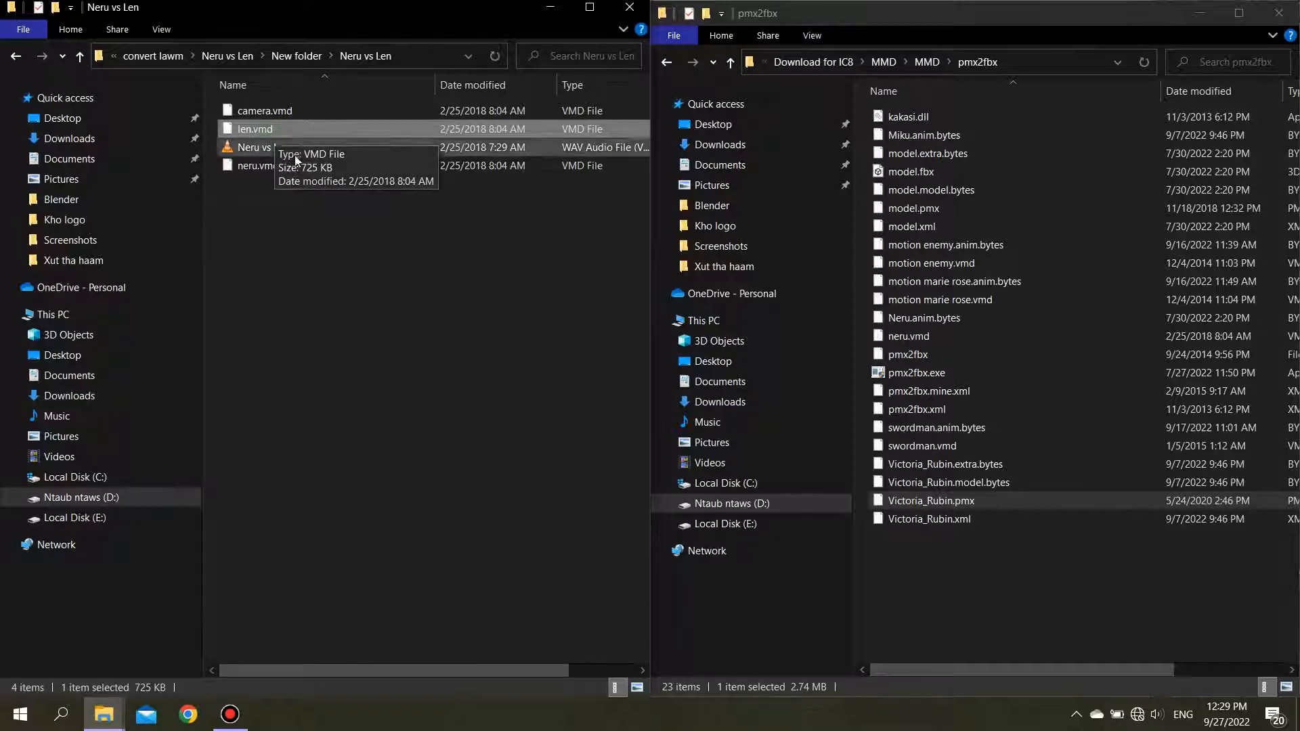
pyautogui.click(280, 166)
pyautogui.click(291, 129)
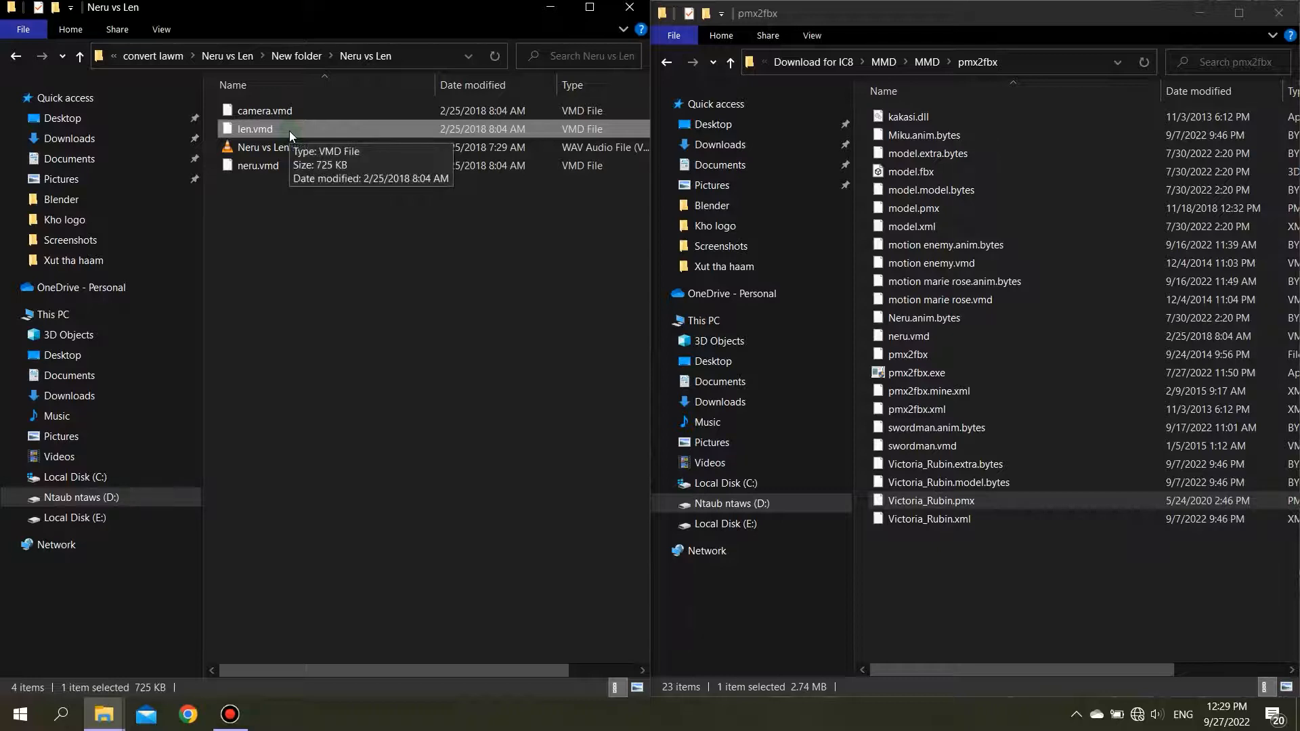
pyautogui.keyDown('ctrl'); pyautogui.click(273, 162); pyautogui.keyUp('ctrl')
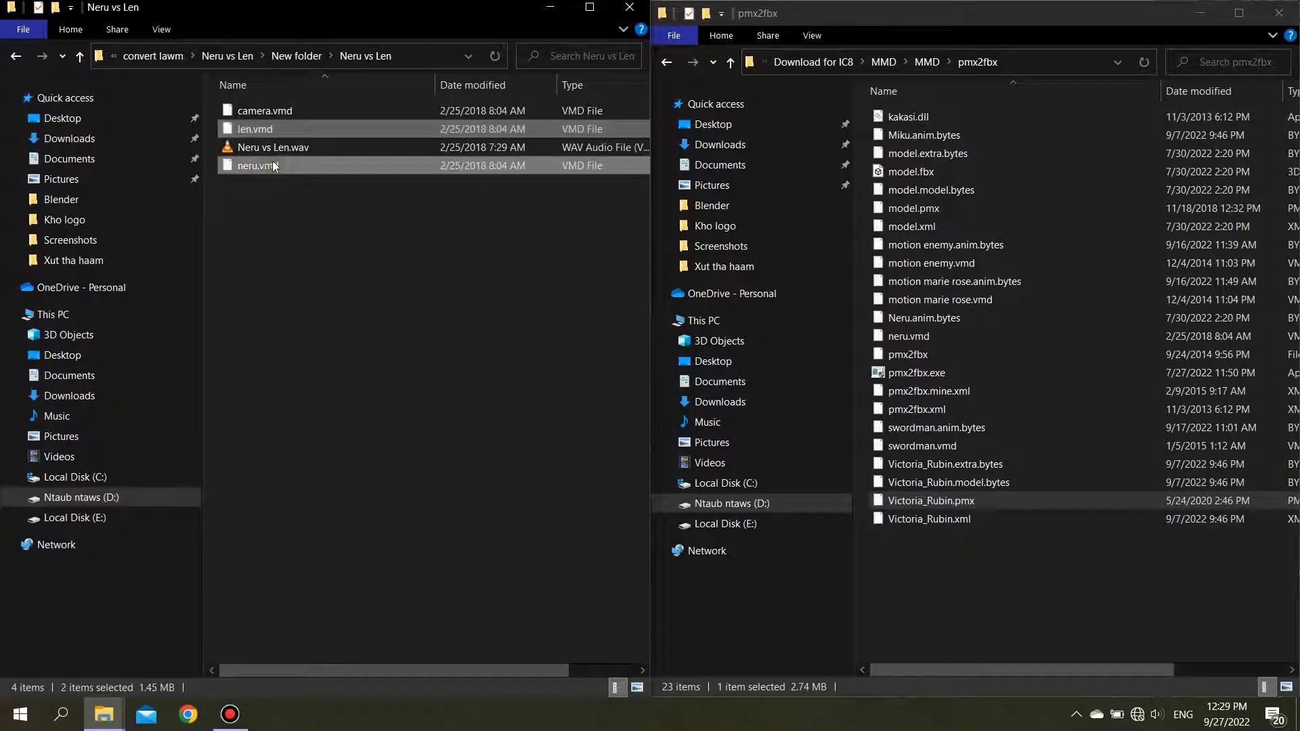
pyautogui.rightClick(307, 128)
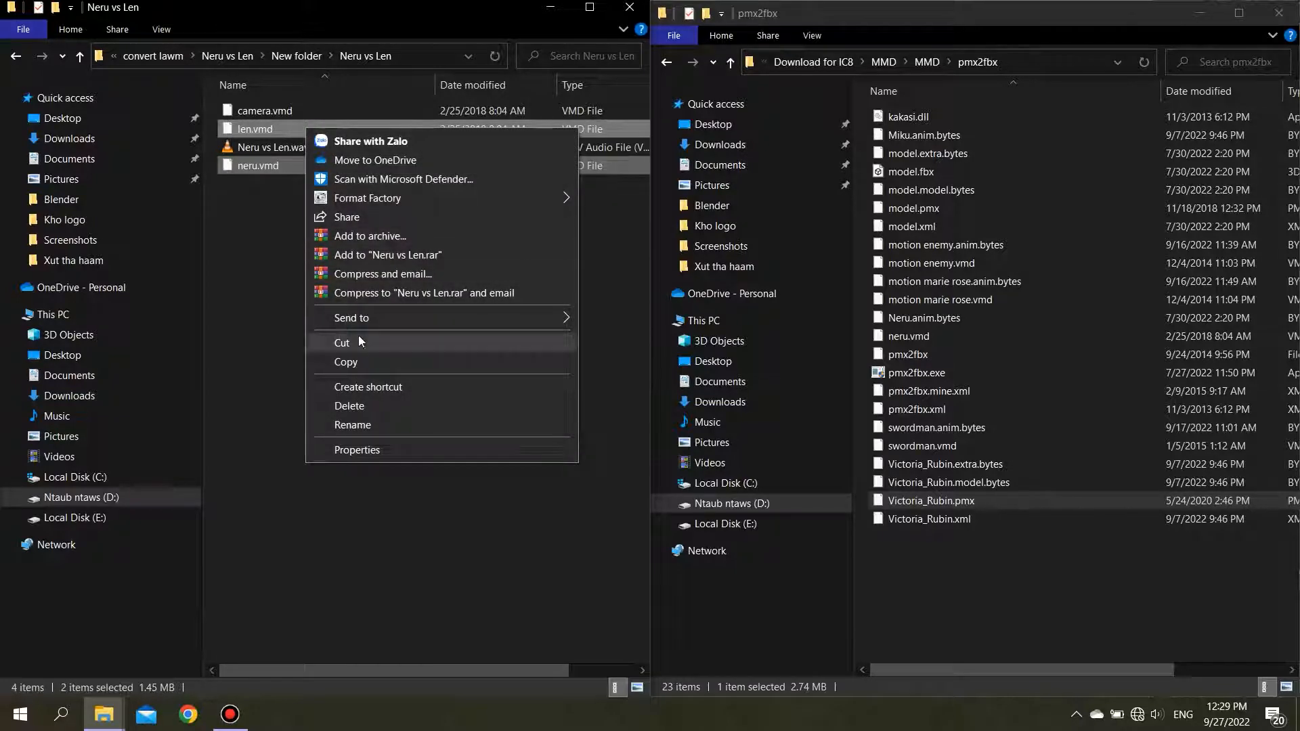
pyautogui.click(348, 362)
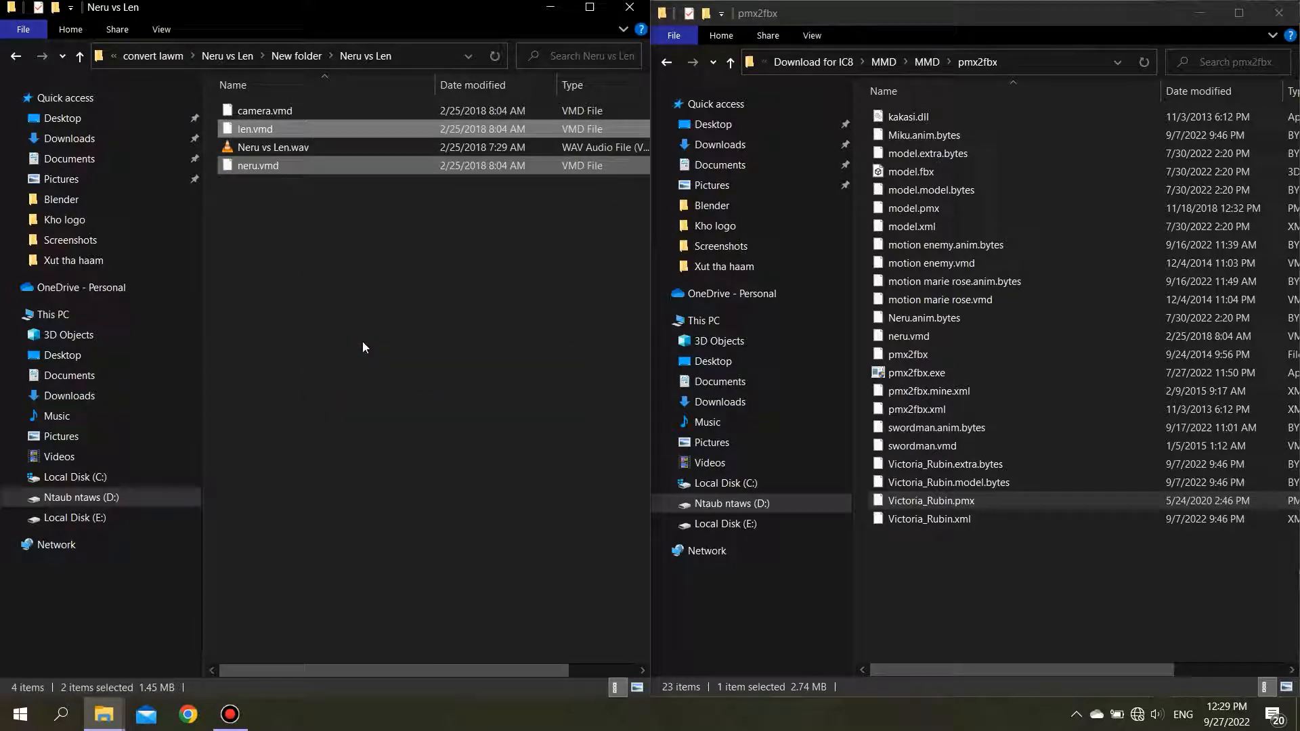
# Paste len.vmd and neru.vmd into the pmx2fbx folder, replacing the existing neru.vmd.
pyautogui.click(972, 577)
pyautogui.rightClick(973, 577)
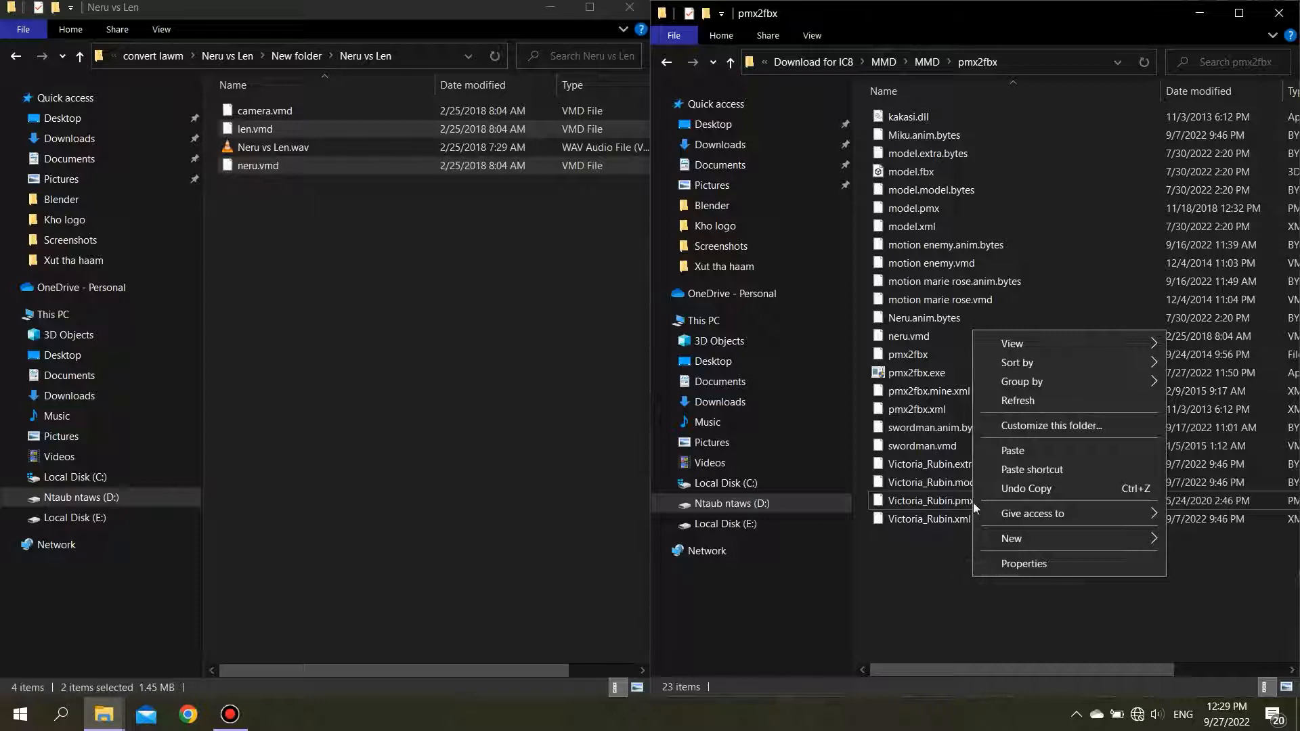
pyautogui.click(1013, 450)
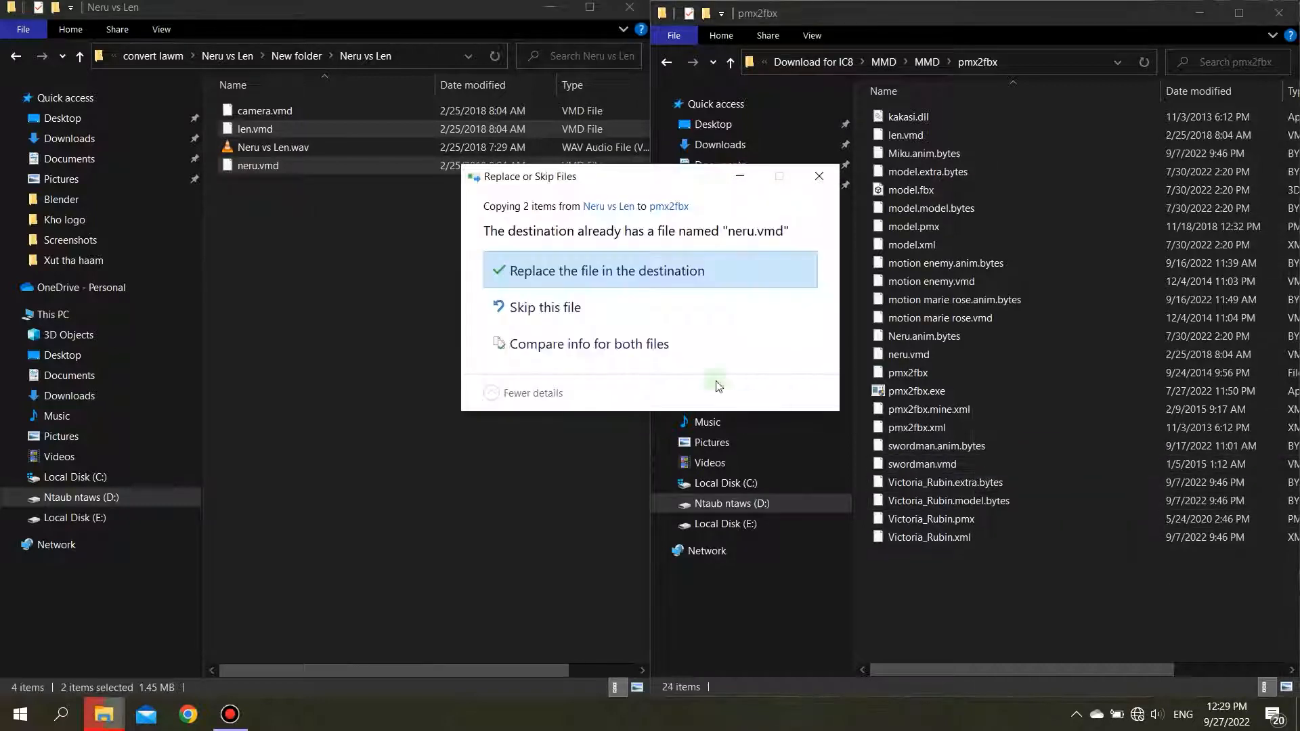
pyautogui.click(576, 277)
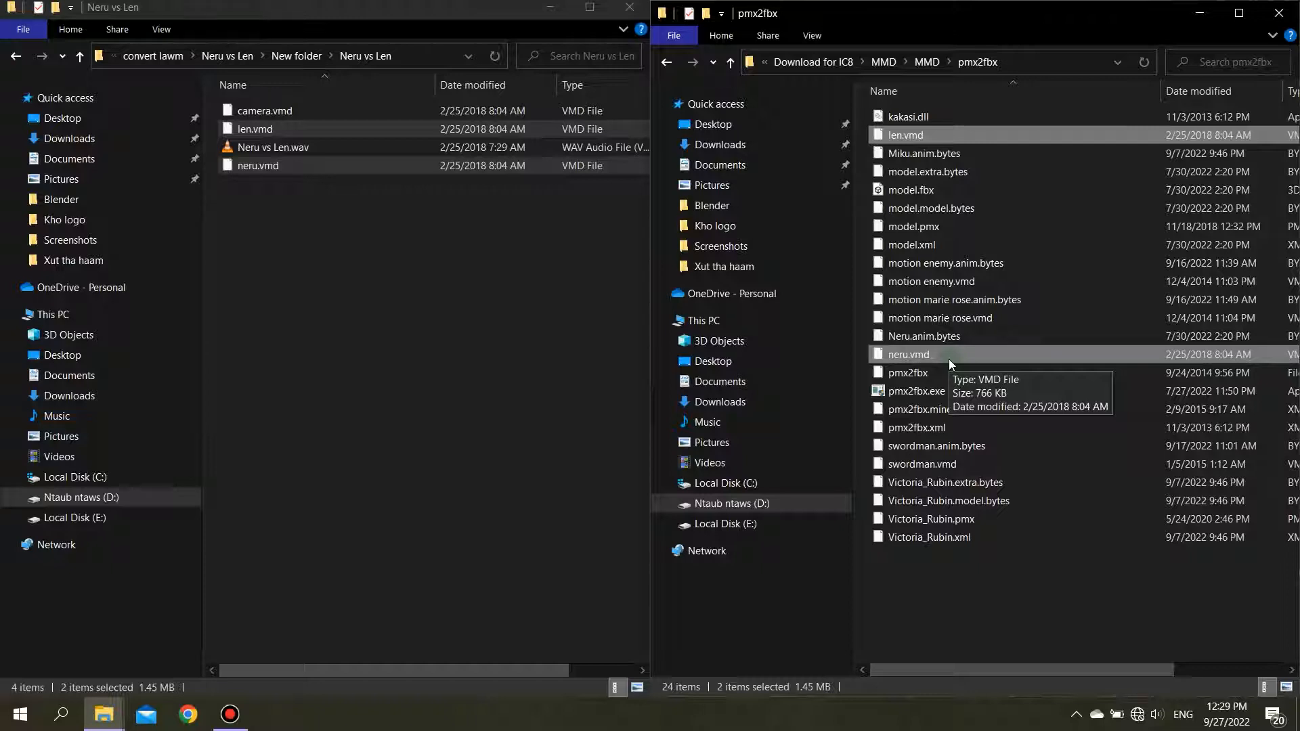
# Convert Victoria_Rubin.pmx with the len.vmd and neru.vmd motions by opening all three files together with pmx2fbx.exe.
pyautogui.click(941, 134)
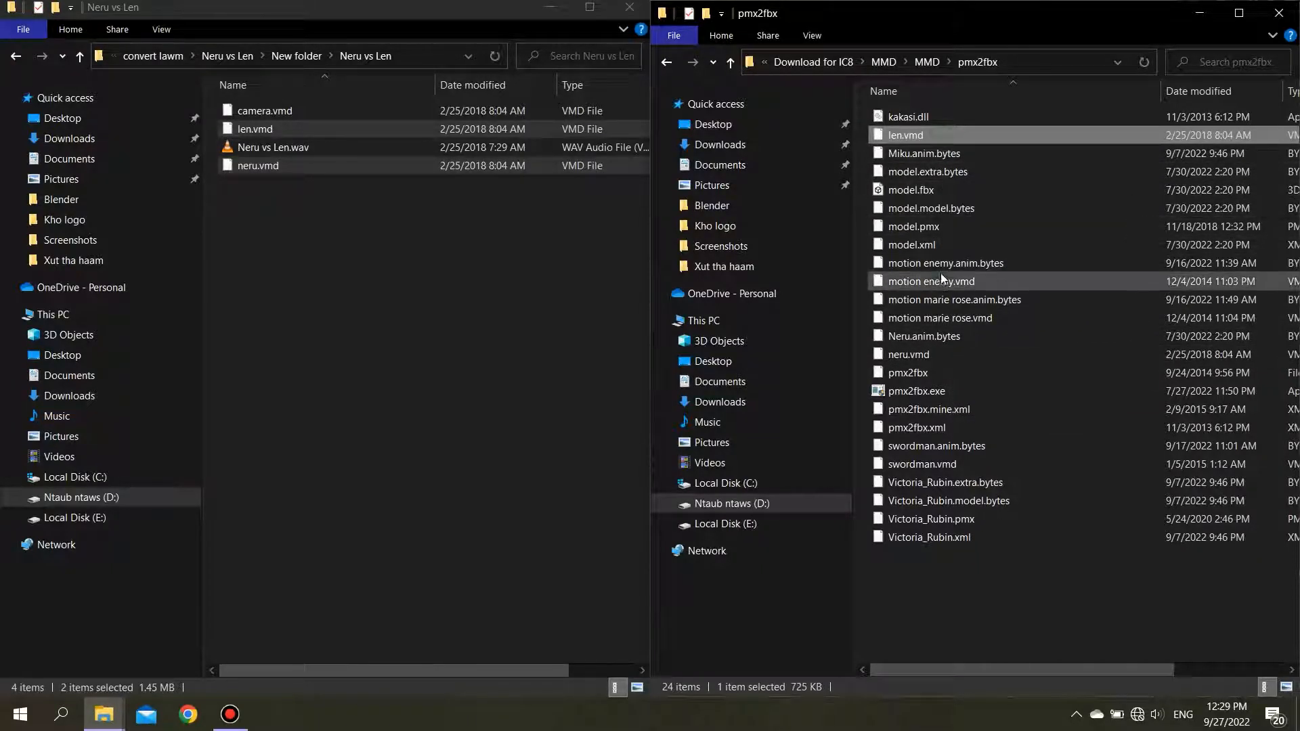
pyautogui.keyDown('ctrl'); pyautogui.click(925, 354); pyautogui.keyUp('ctrl')
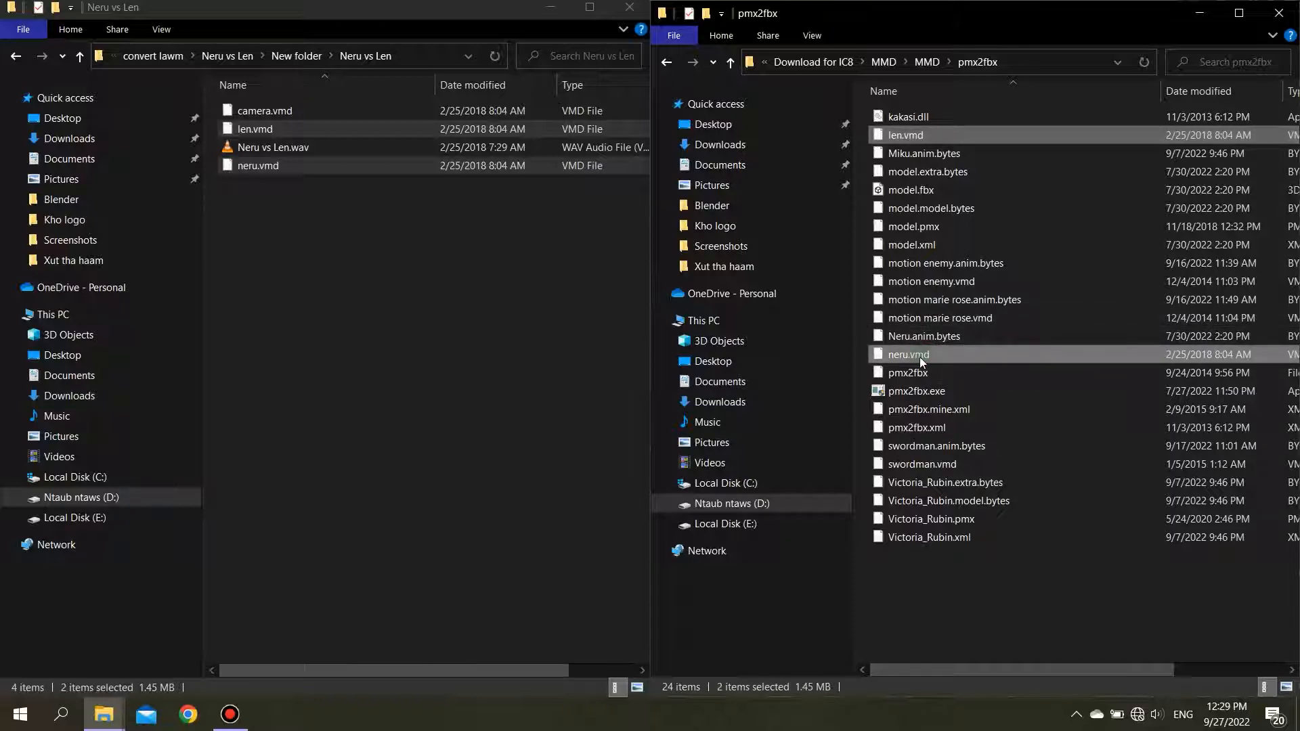
pyautogui.keyDown('ctrl'); pyautogui.click(950, 522); pyautogui.keyUp('ctrl')
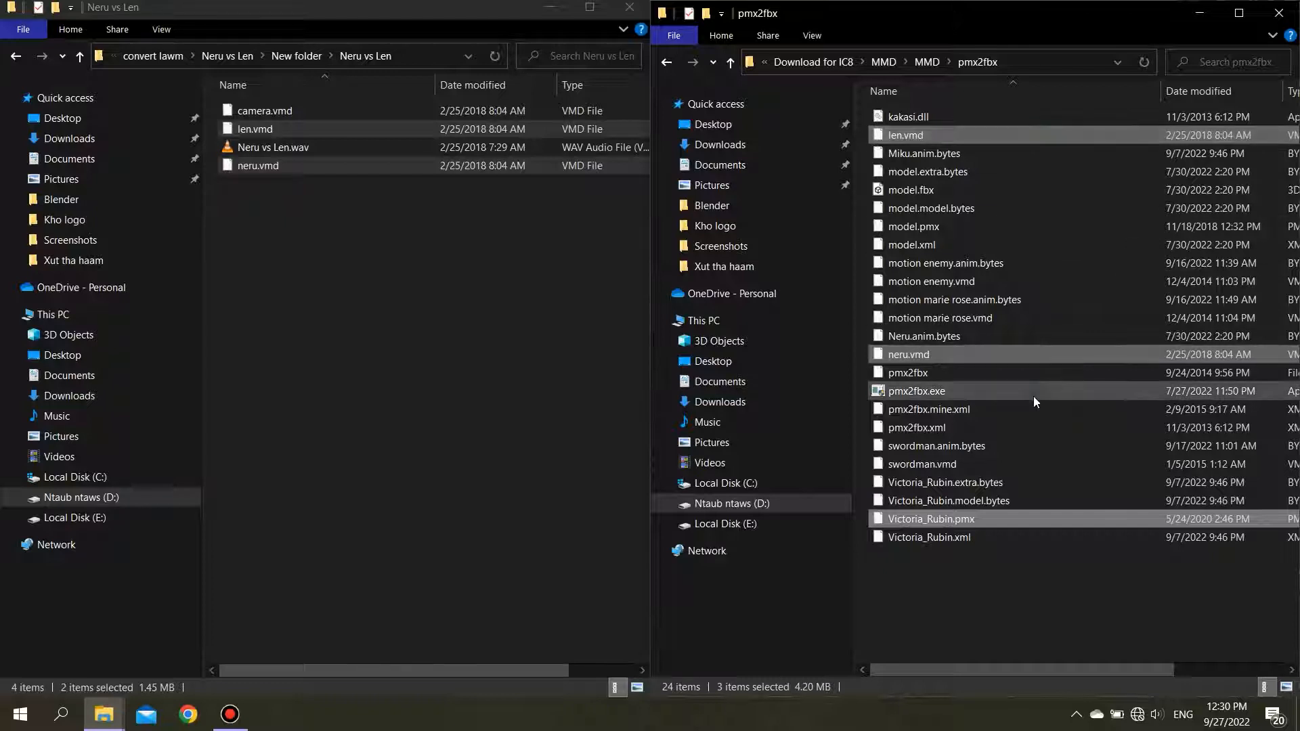
pyautogui.moveTo(1038, 134); pyautogui.dragTo(989, 399)
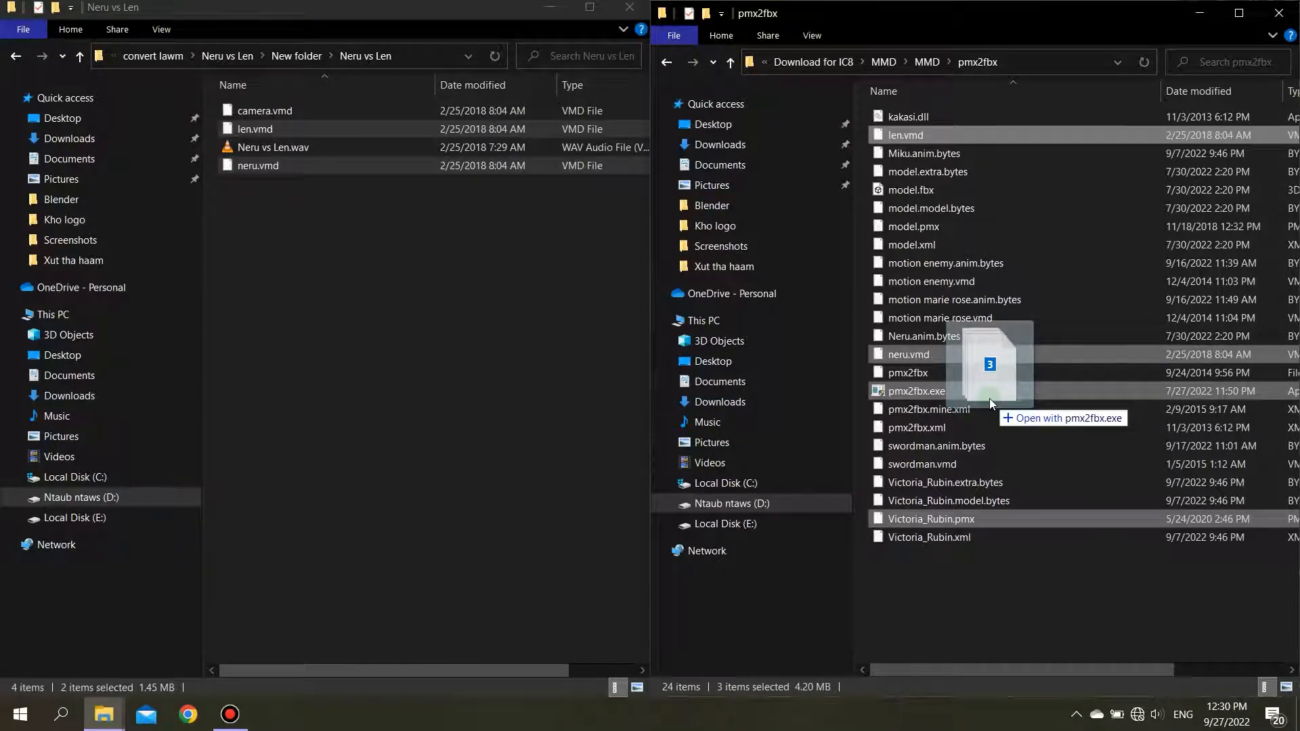
pyautogui.moveTo(990, 398); pyautogui.dragTo(990, 398)
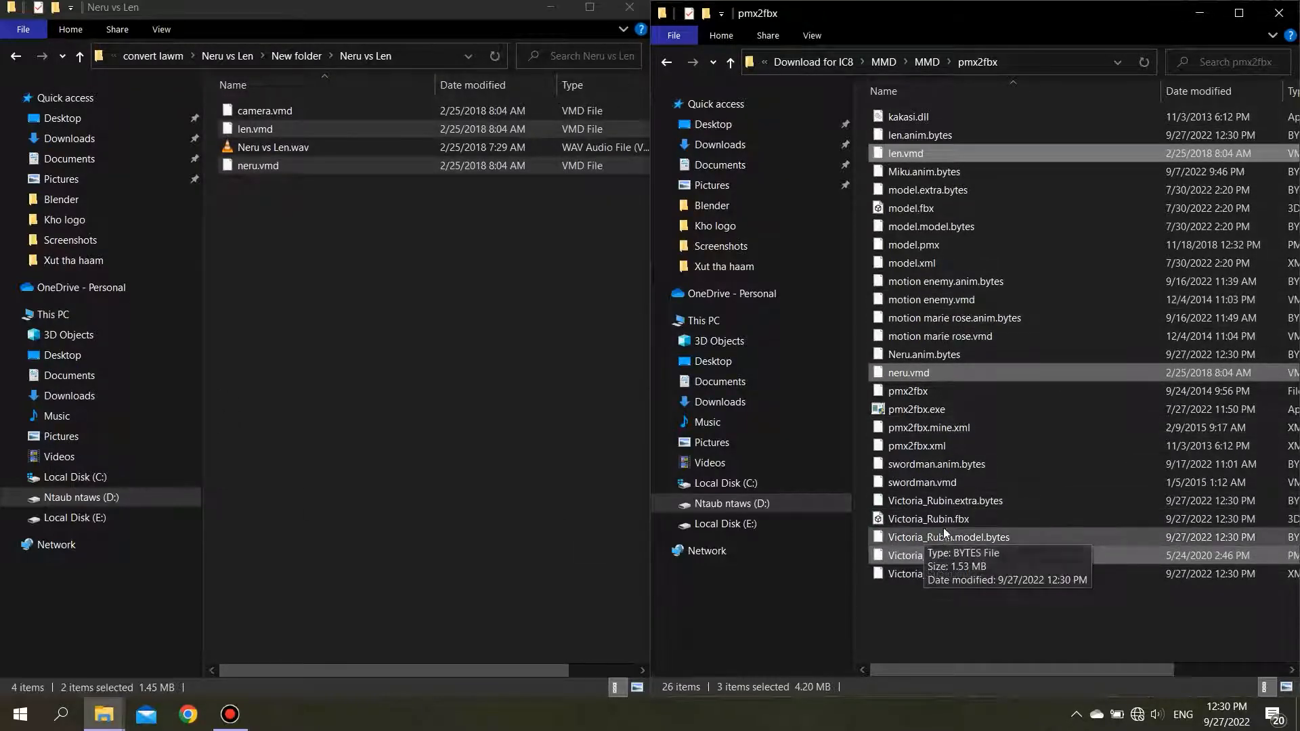
# Check the pmx2fbx folder for the converted Victoria_Rubin.fbx and compare it with the source motion files.
pyautogui.click(973, 485)
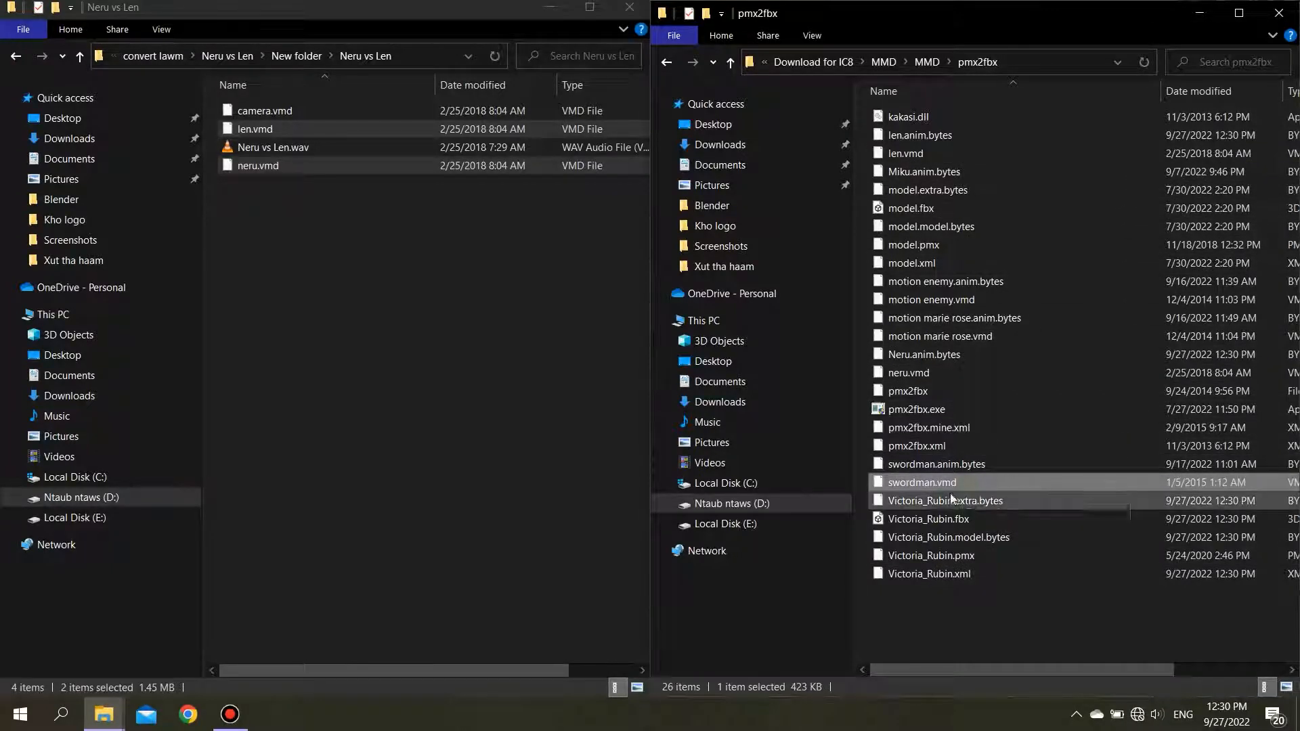
pyautogui.click(933, 520)
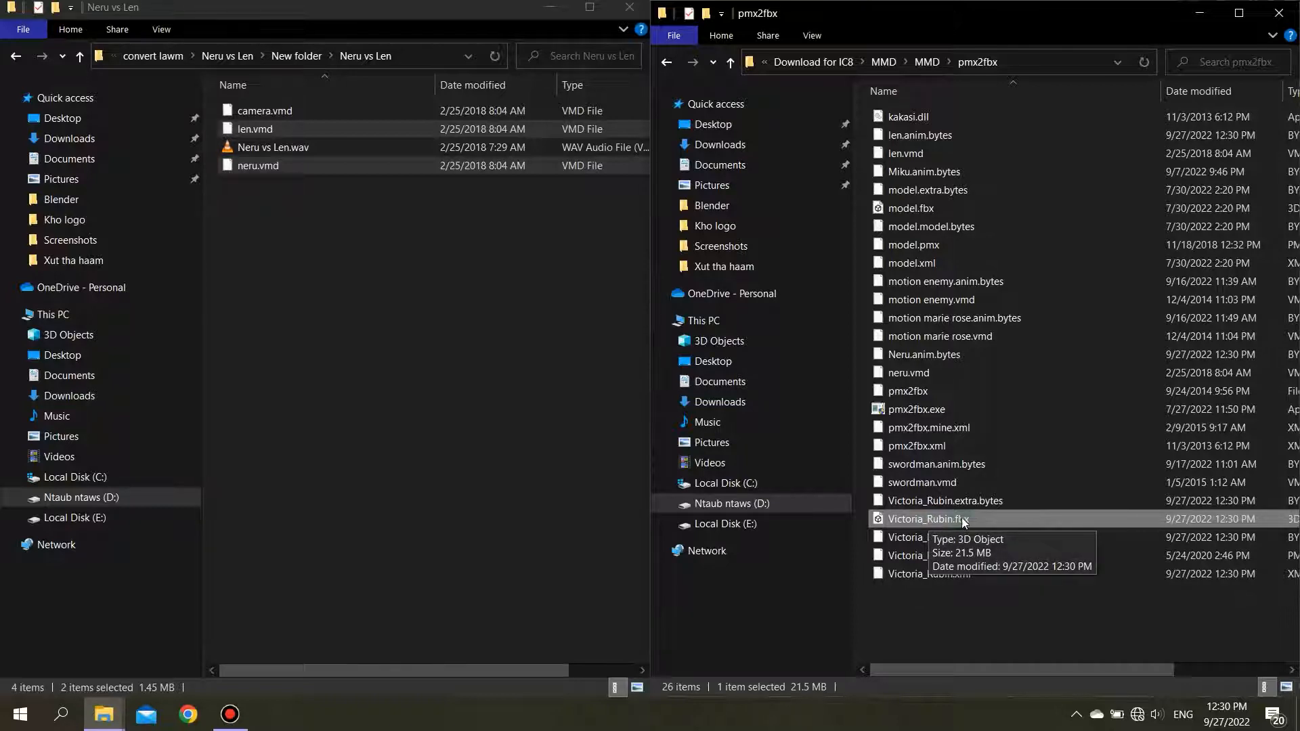
pyautogui.click(292, 168)
pyautogui.click(301, 115)
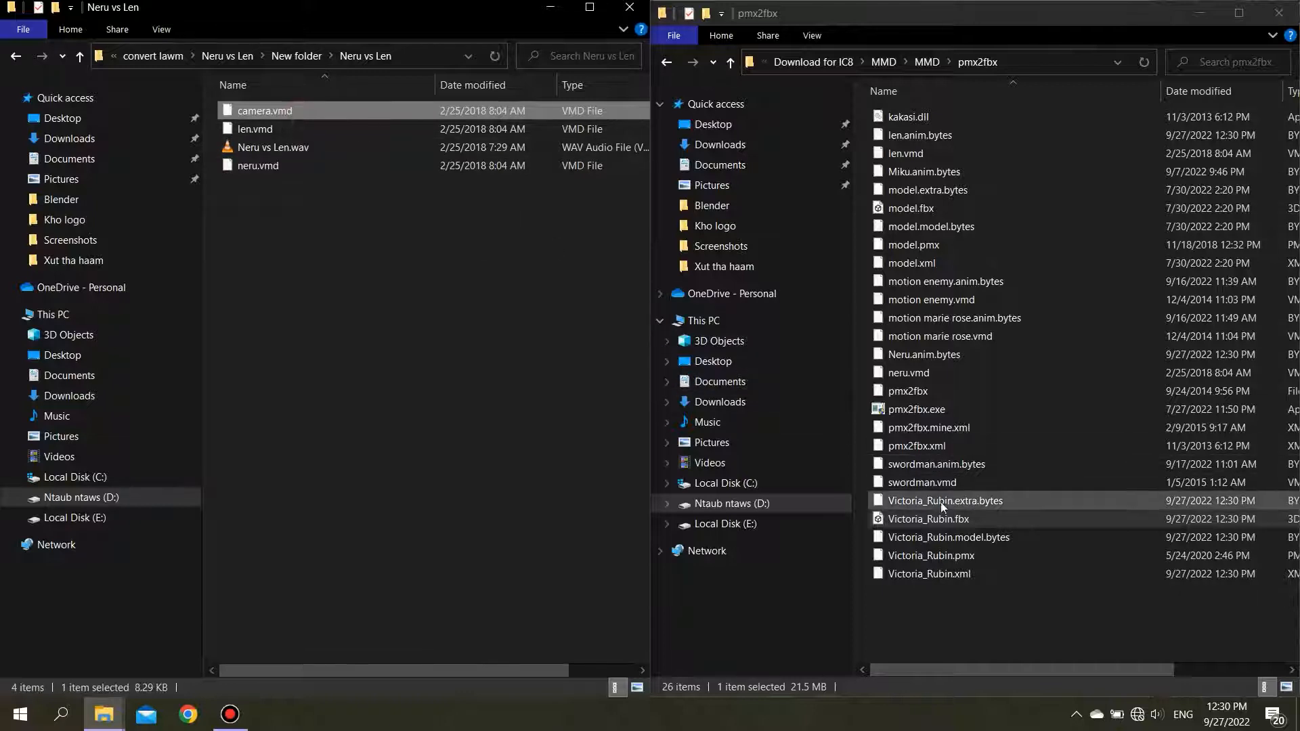
pyautogui.click(921, 518)
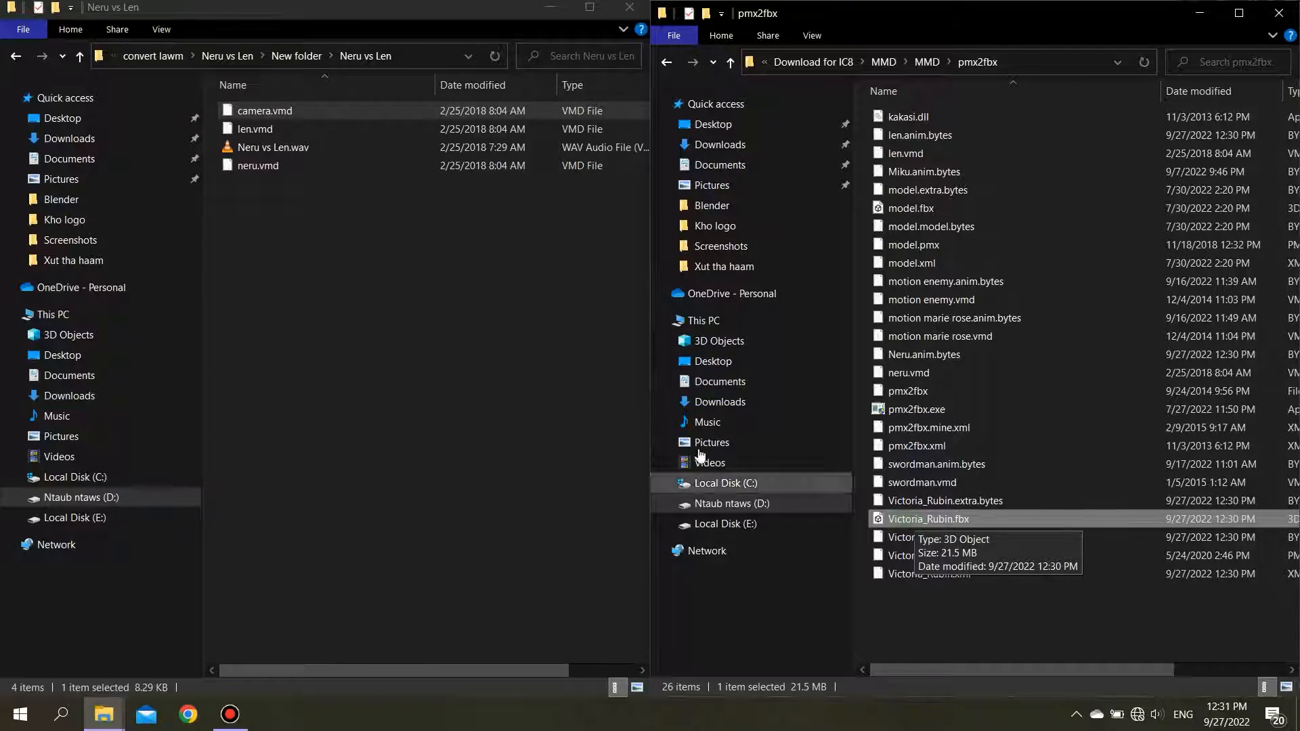
pyautogui.click(278, 172)
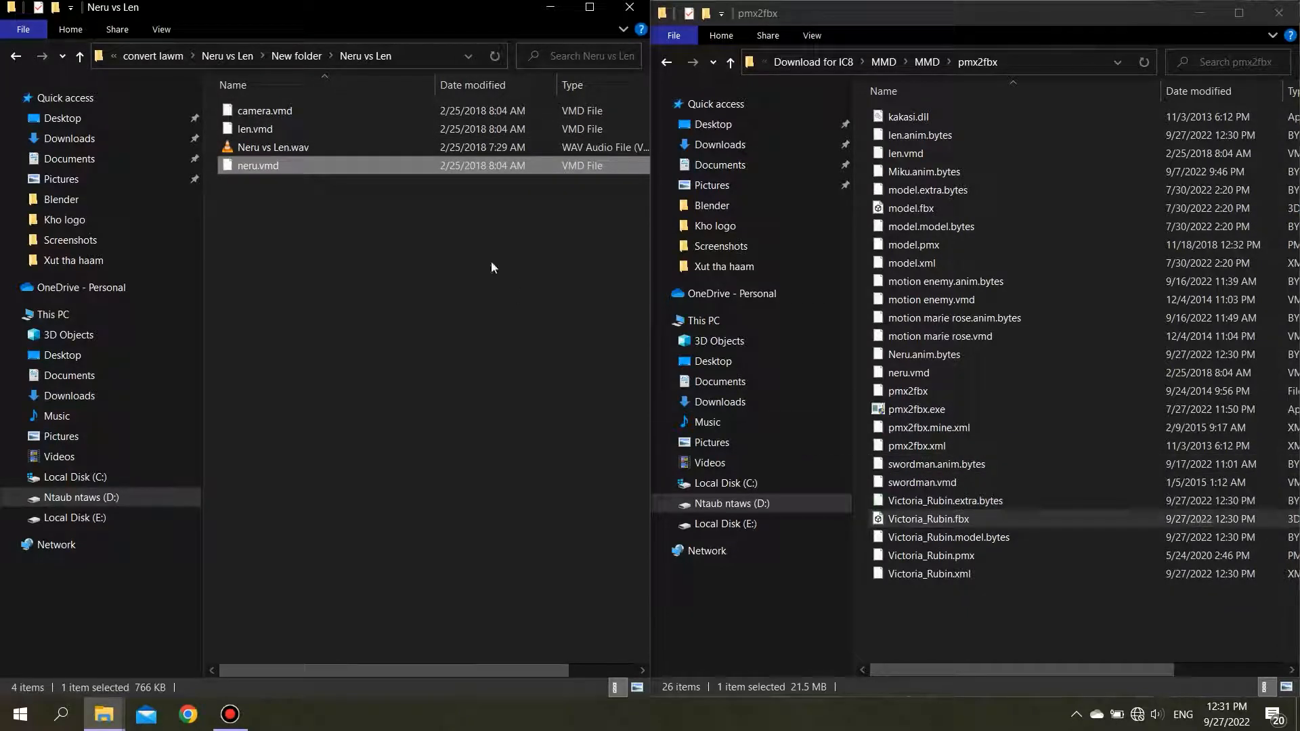
pyautogui.click(912, 513)
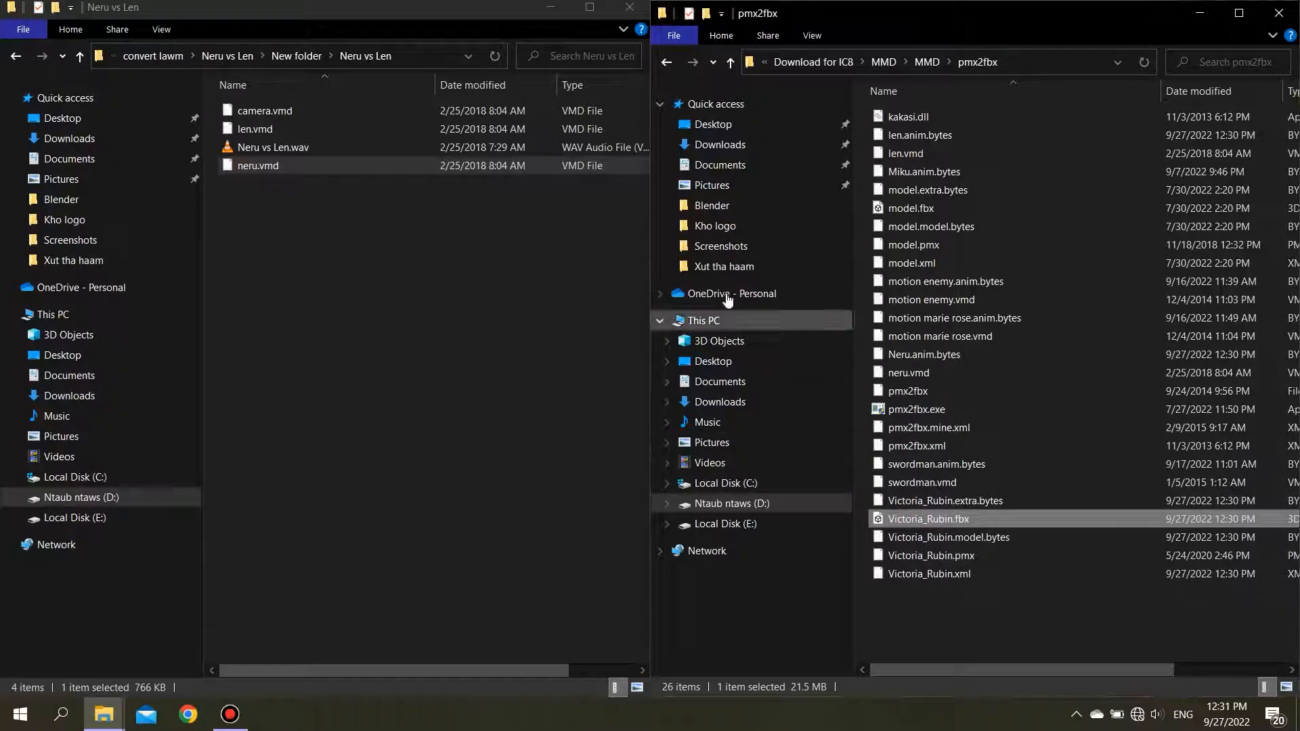
# Copy Victoria_Rubin.fbx into the MMd folder on the desktop and delete the original from the pmx2fbx folder.
pyautogui.click(559, 11)
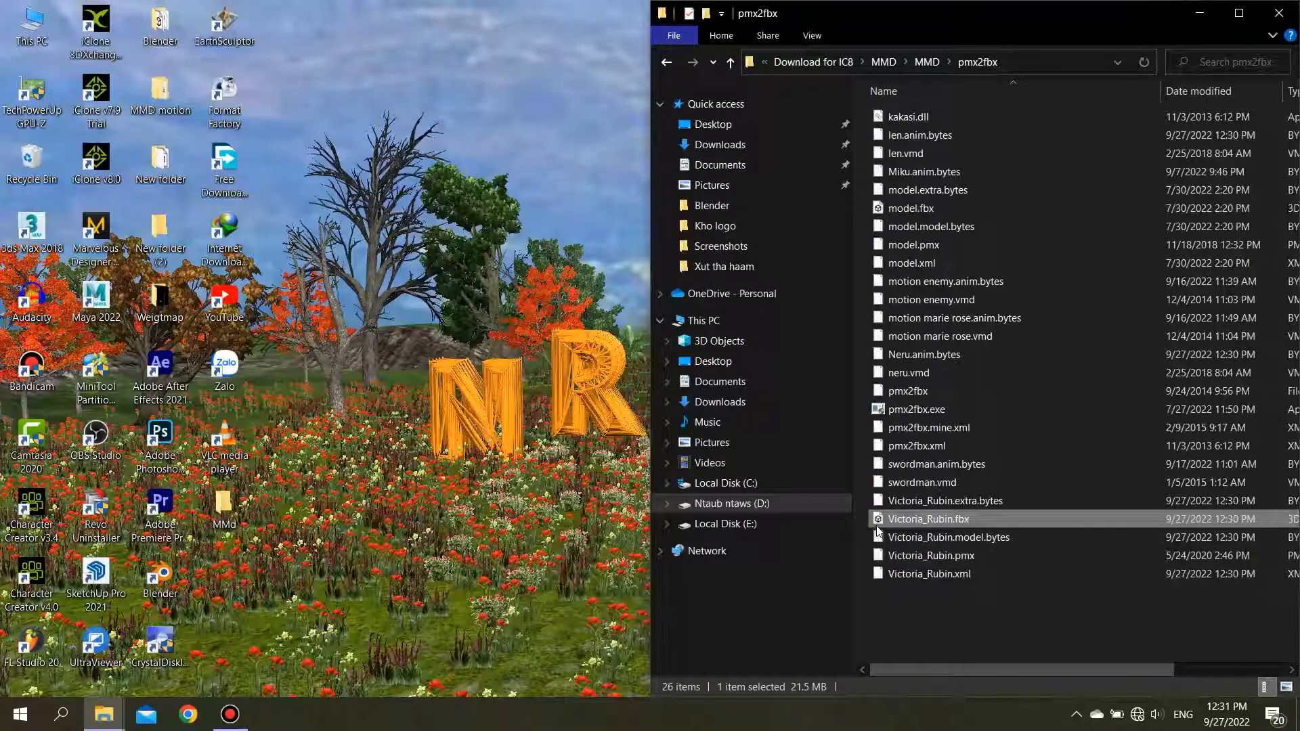
pyautogui.doubleClick(880, 520)
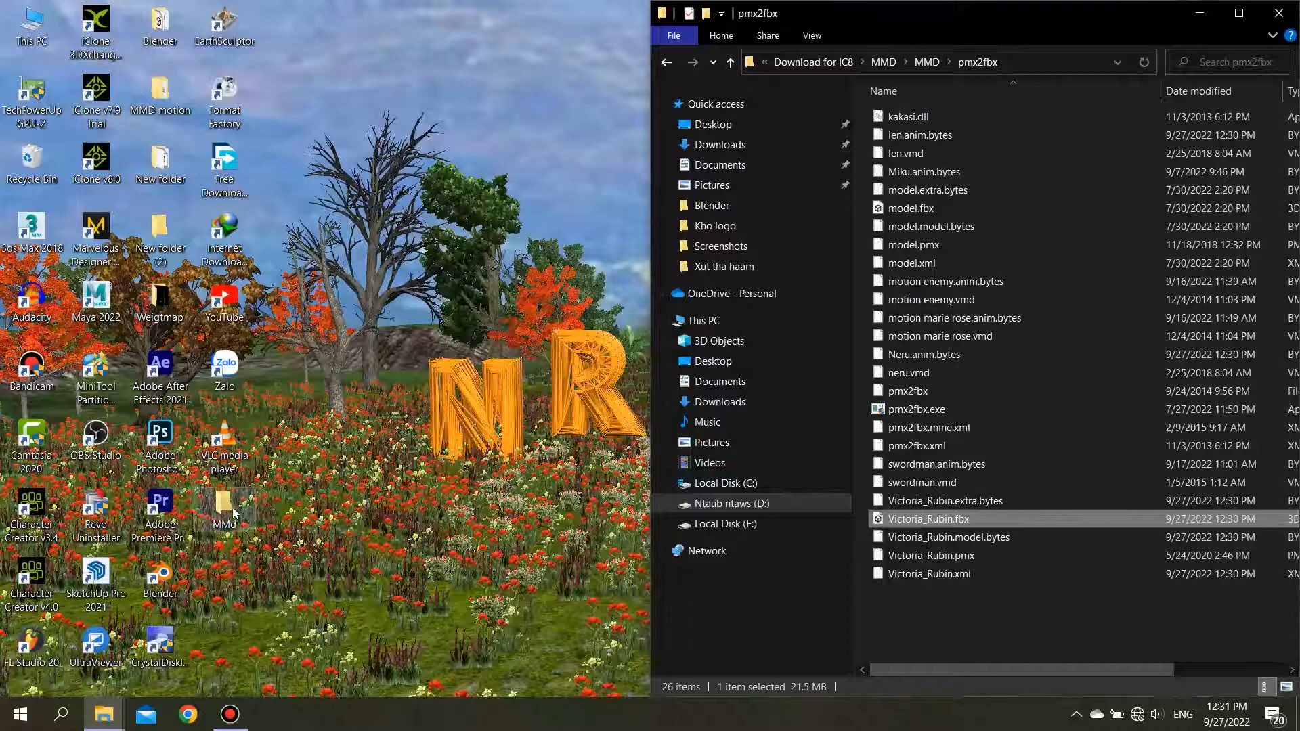
pyautogui.moveTo(879, 521); pyautogui.dragTo(371, 316)
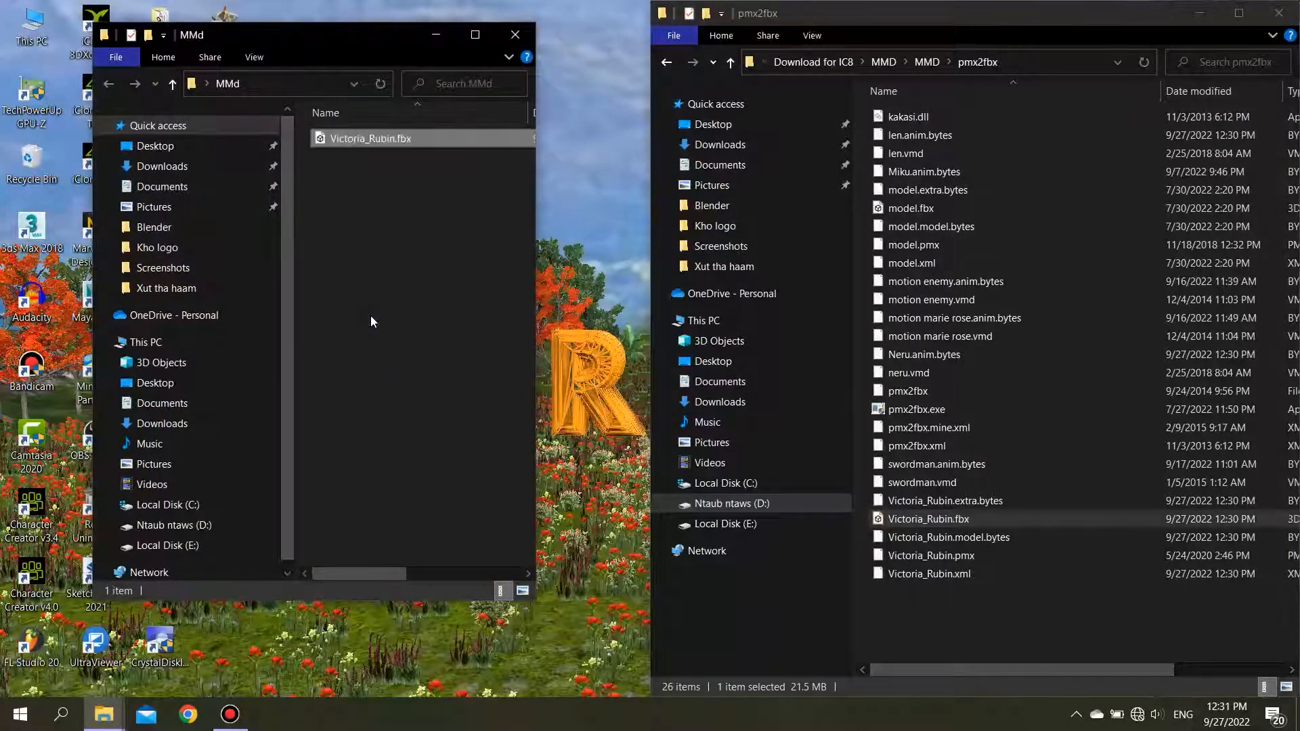
pyautogui.click(948, 521)
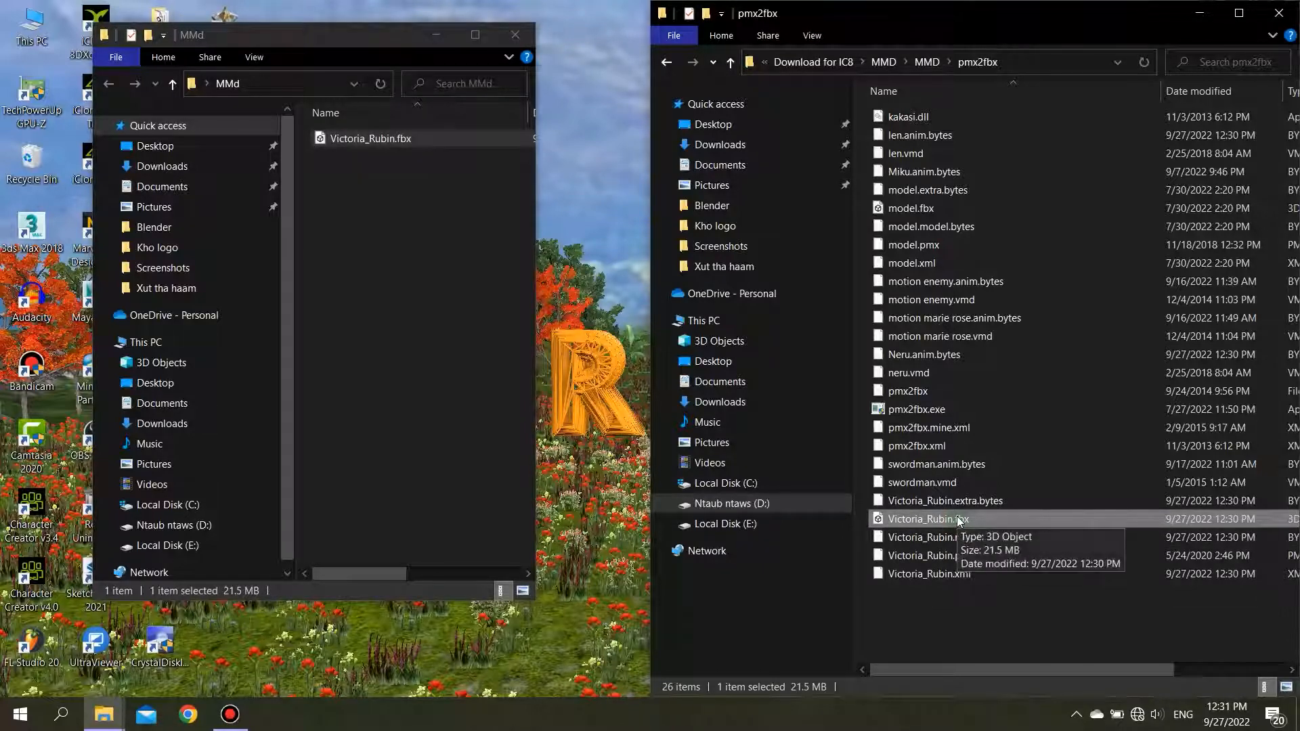
pyautogui.press('Delete')
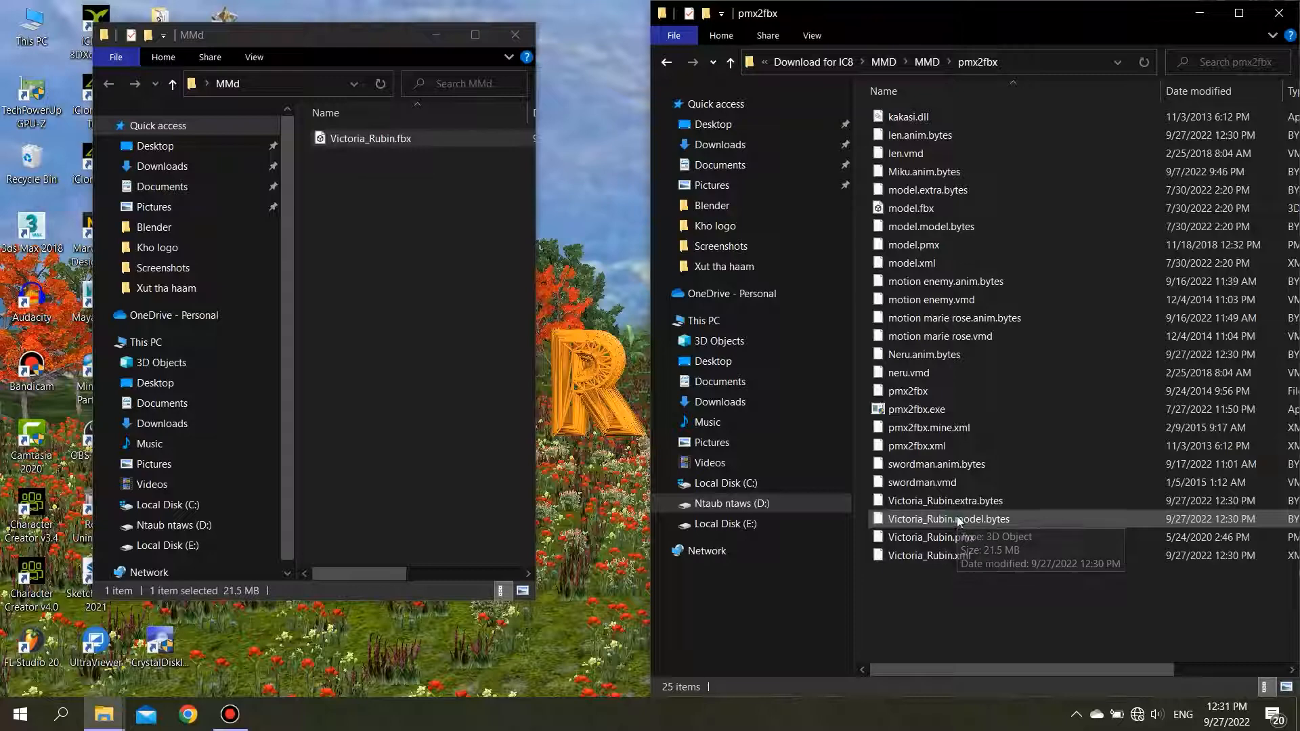
# Delete len.anim.bytes, len.vmd, Neru.anim.bytes and neru.vmd from the pmx2fbx folder.
pyautogui.click(936, 141)
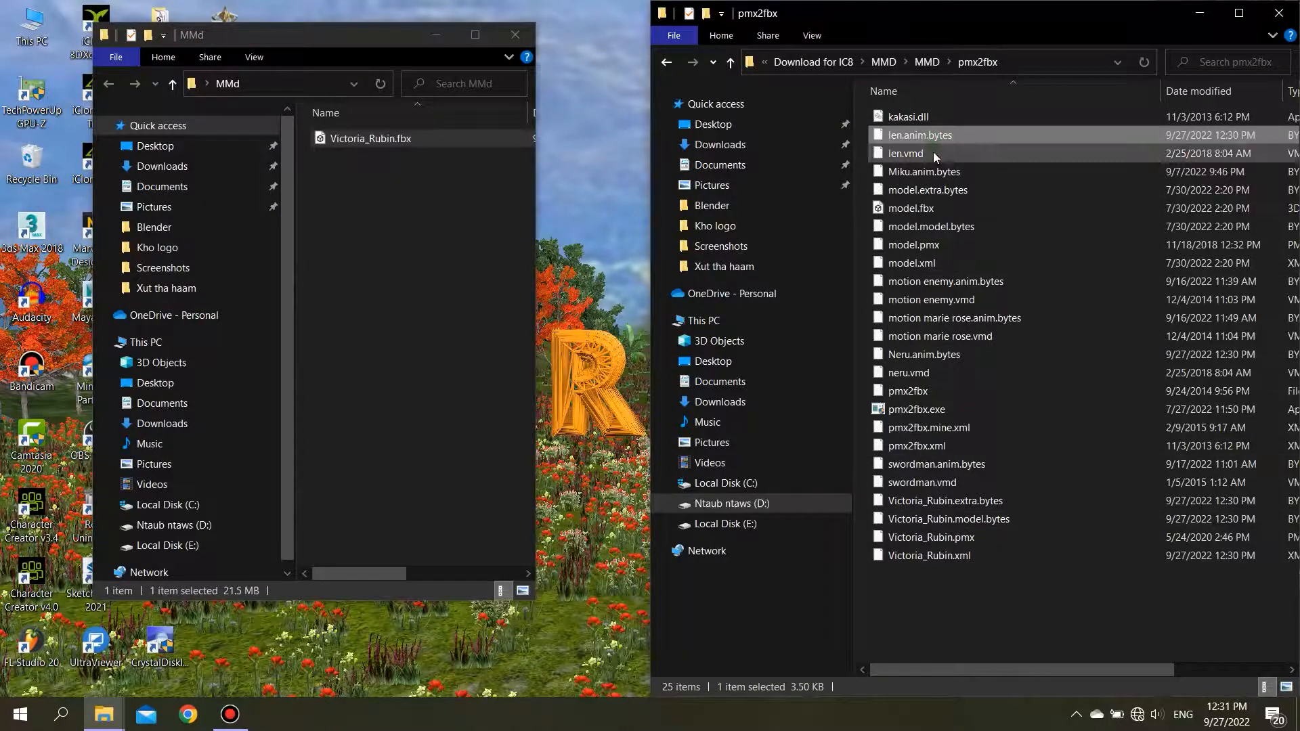
pyautogui.click(934, 154)
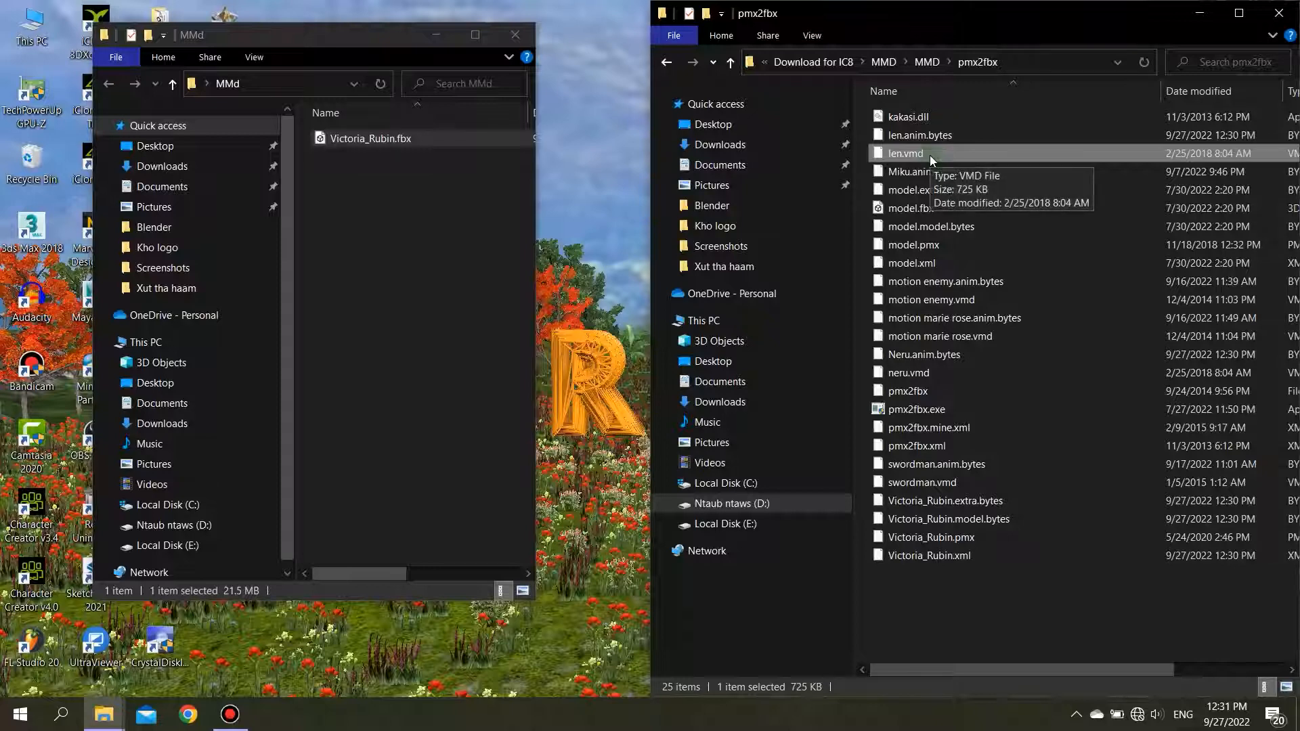
pyautogui.click(929, 154)
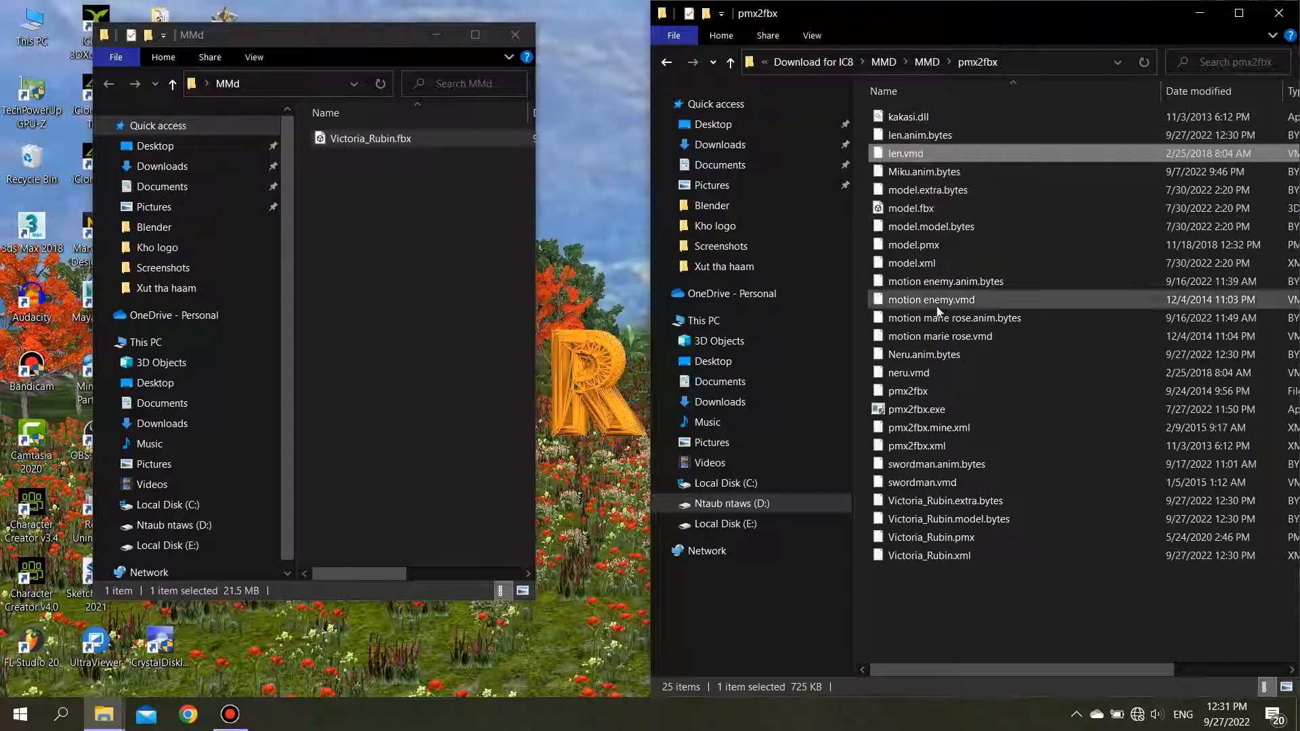
pyautogui.click(912, 372)
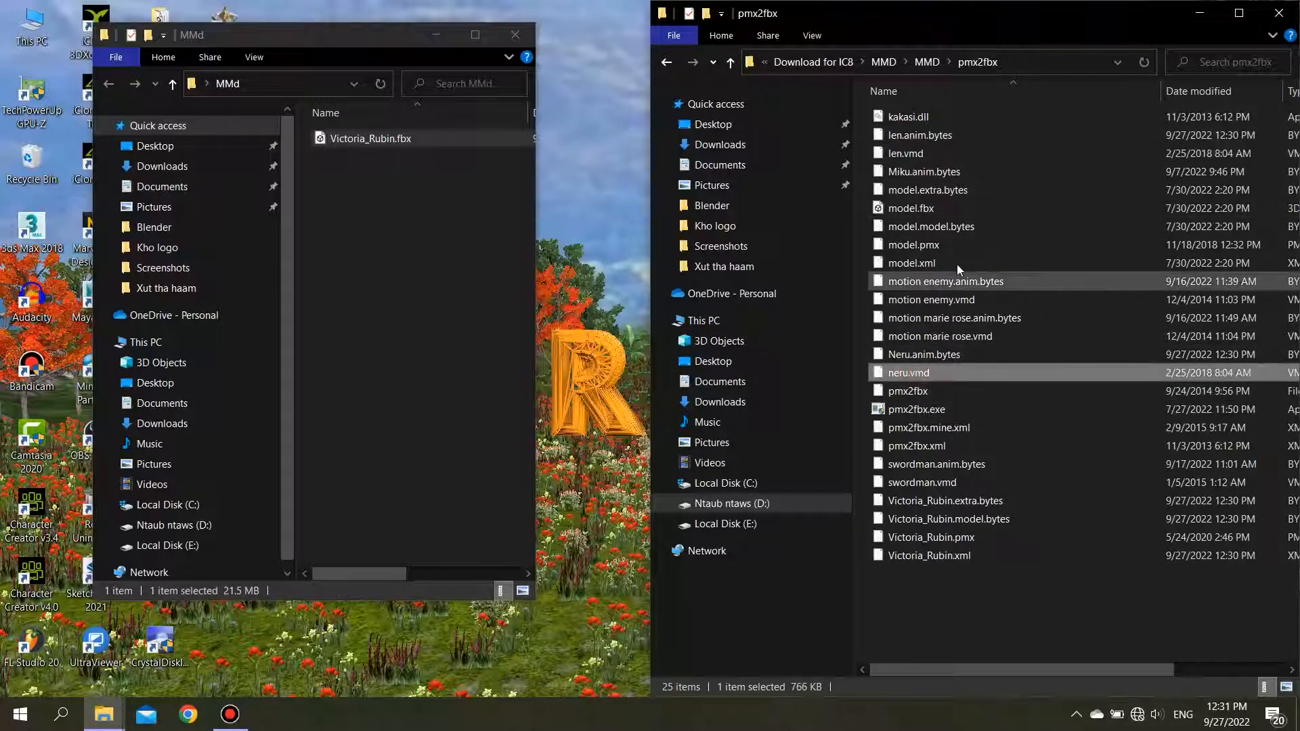
pyautogui.keyDown('ctrl'); pyautogui.click(929, 153); pyautogui.keyUp('ctrl')
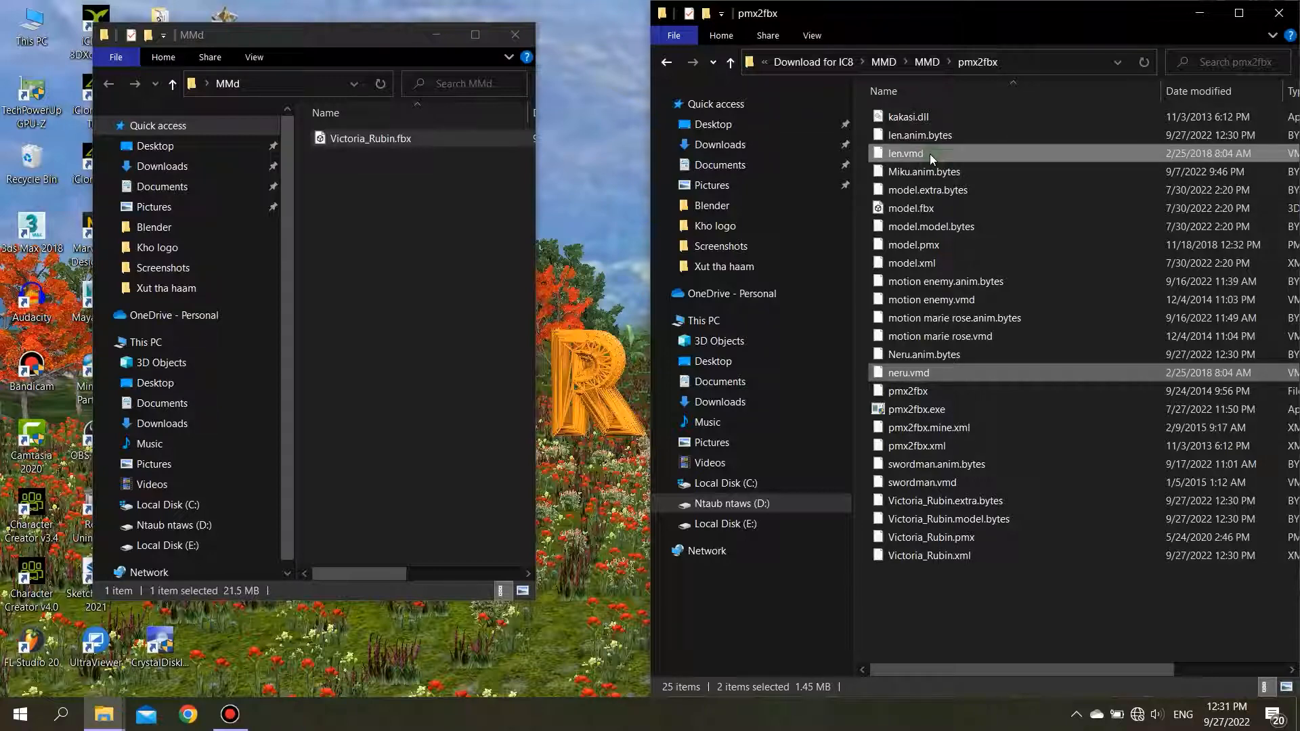
pyautogui.keyDown('ctrl'); pyautogui.click(936, 138); pyautogui.keyUp('ctrl')
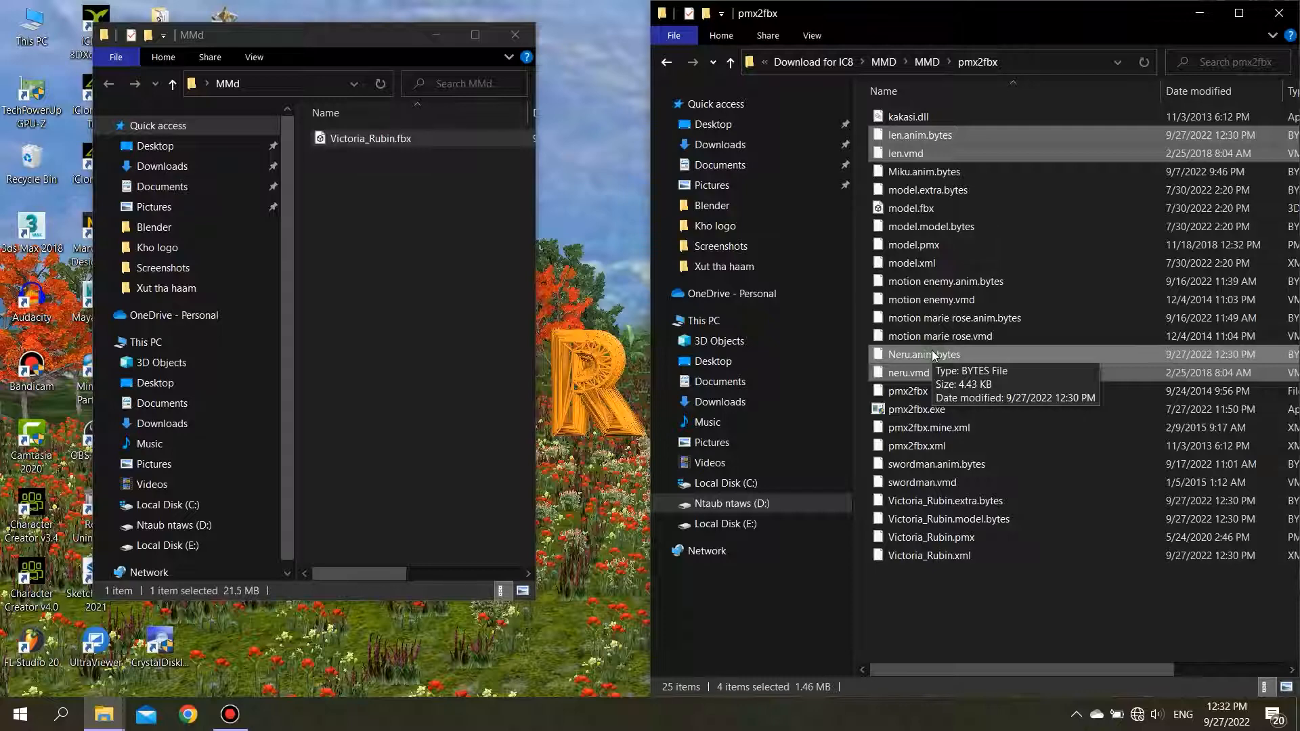
pyautogui.press('Delete')
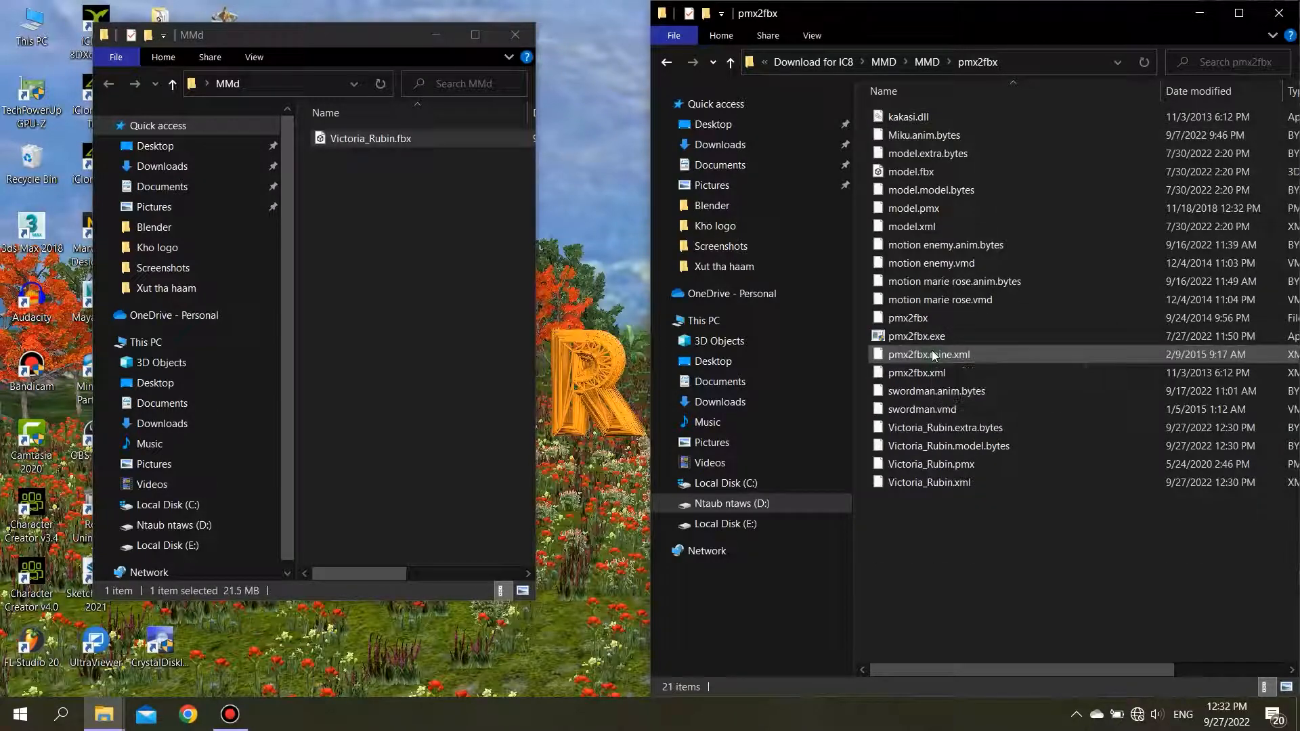
# Minimize the MMd folder window, launch iClone 3DXchange 7 from the desktop and dismiss its member sign-in dialog.
pyautogui.click(603, 274)
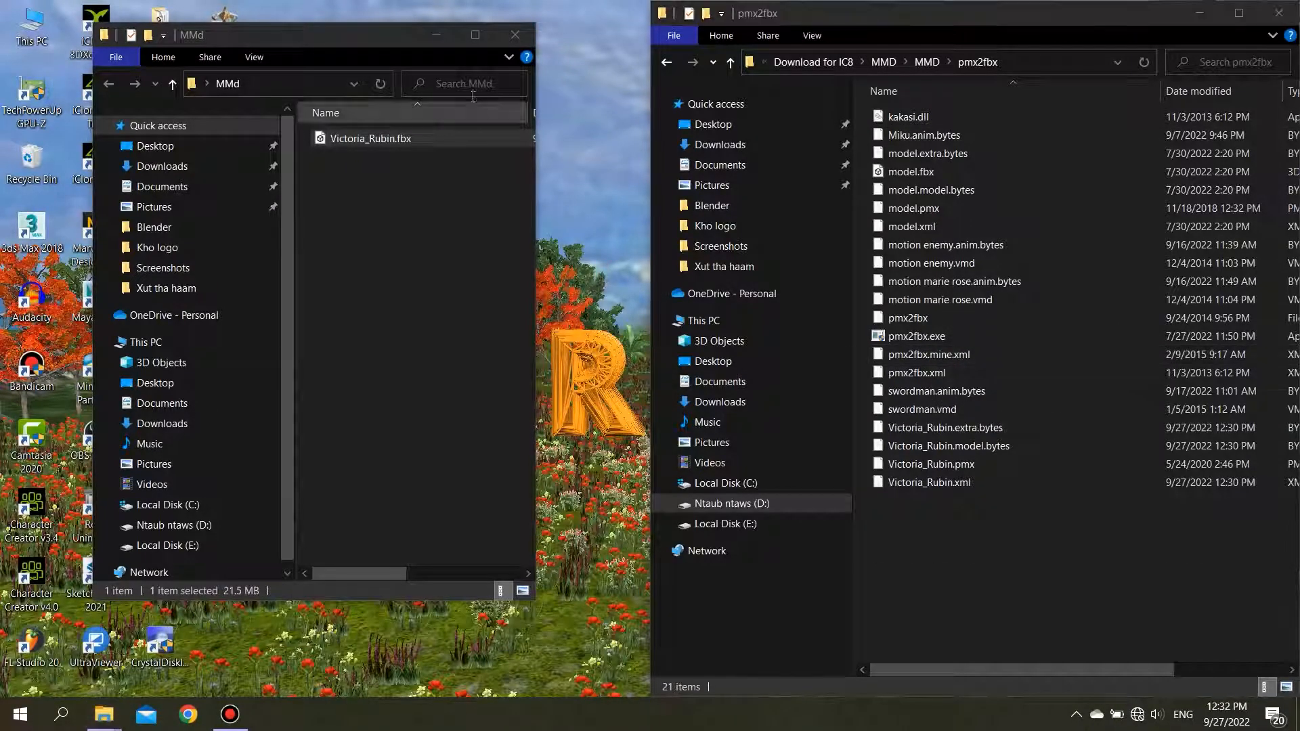
pyautogui.click(445, 43)
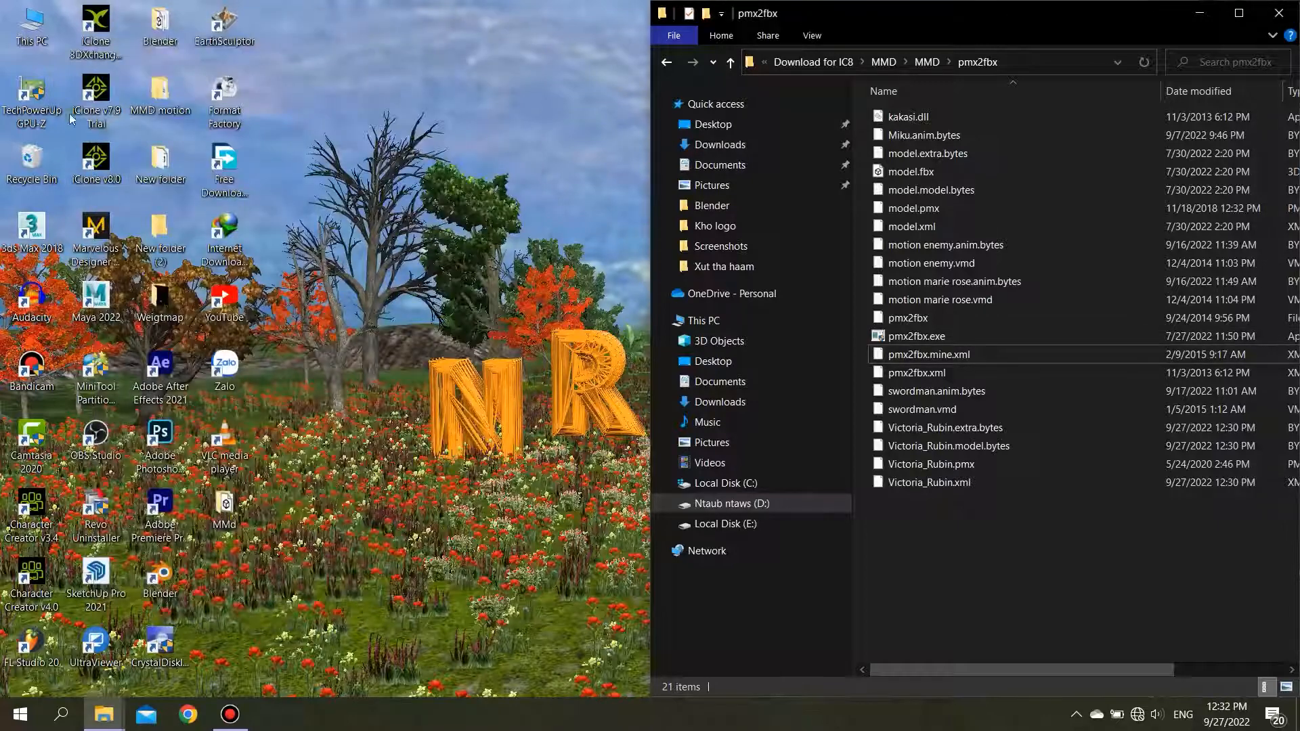
pyautogui.doubleClick(95, 27)
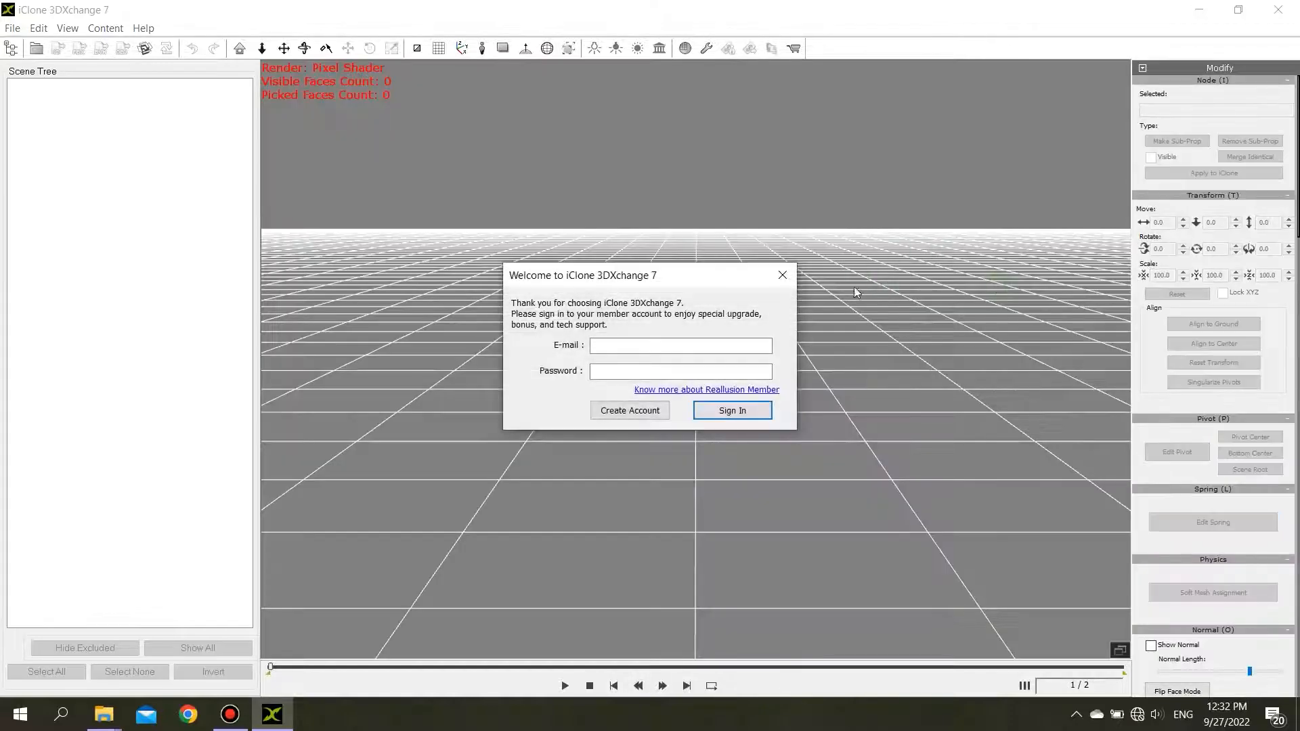
pyautogui.click(782, 275)
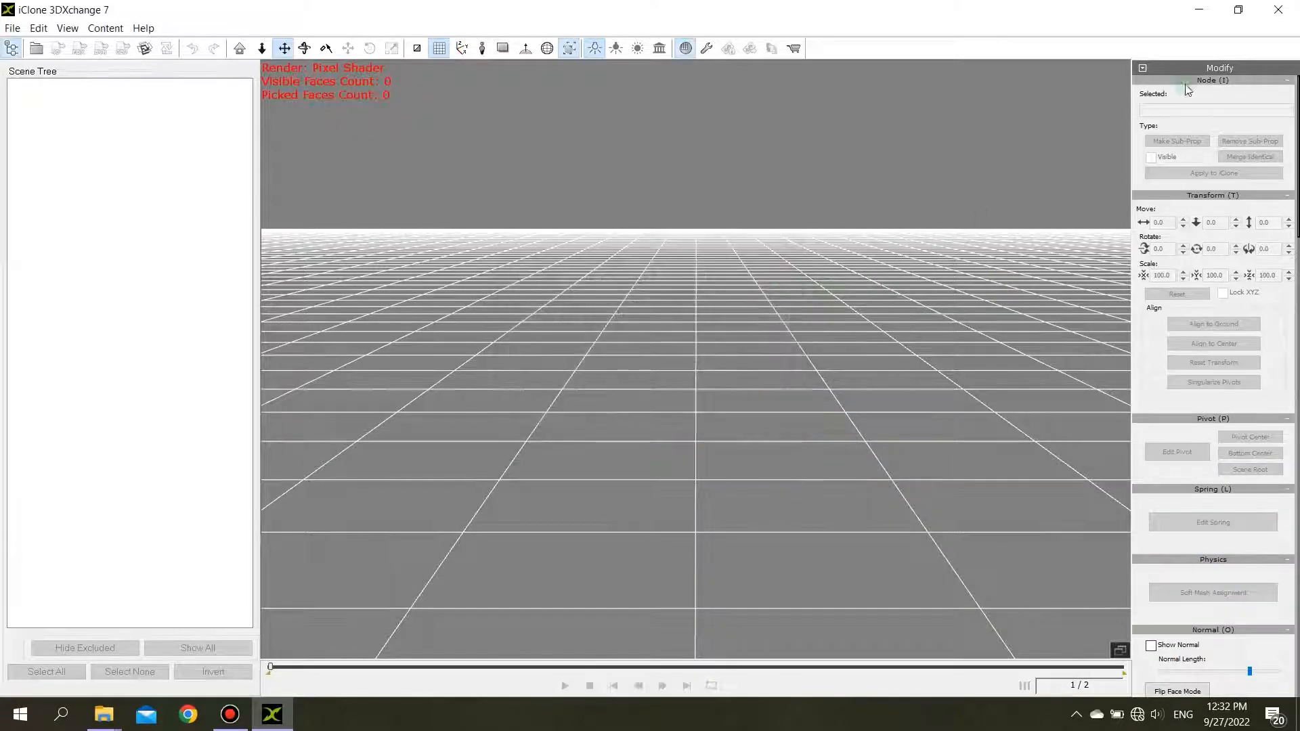
# Import Victoria_Rubin.fbx from the MMd folder into iClone 3DXchange 7 with the default FBX import options, including animation.
pyautogui.moveTo(110, 725)
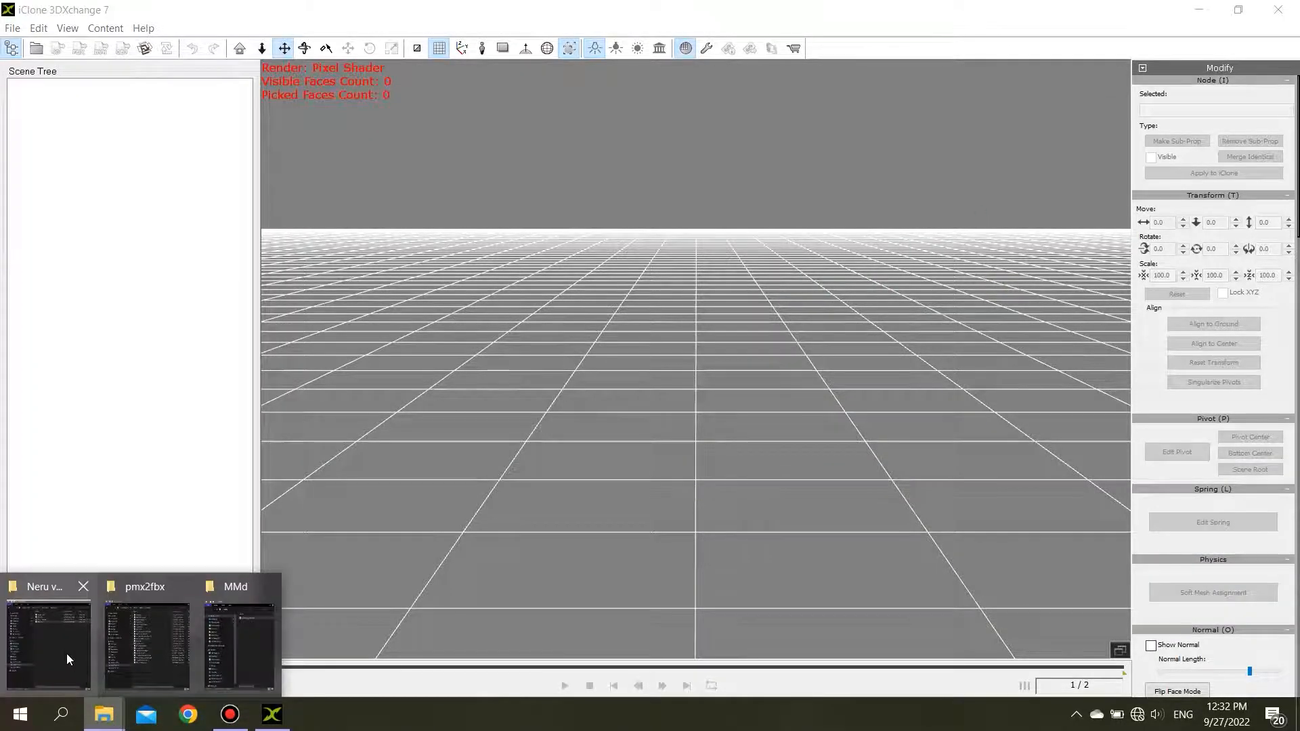
pyautogui.moveTo(66, 654)
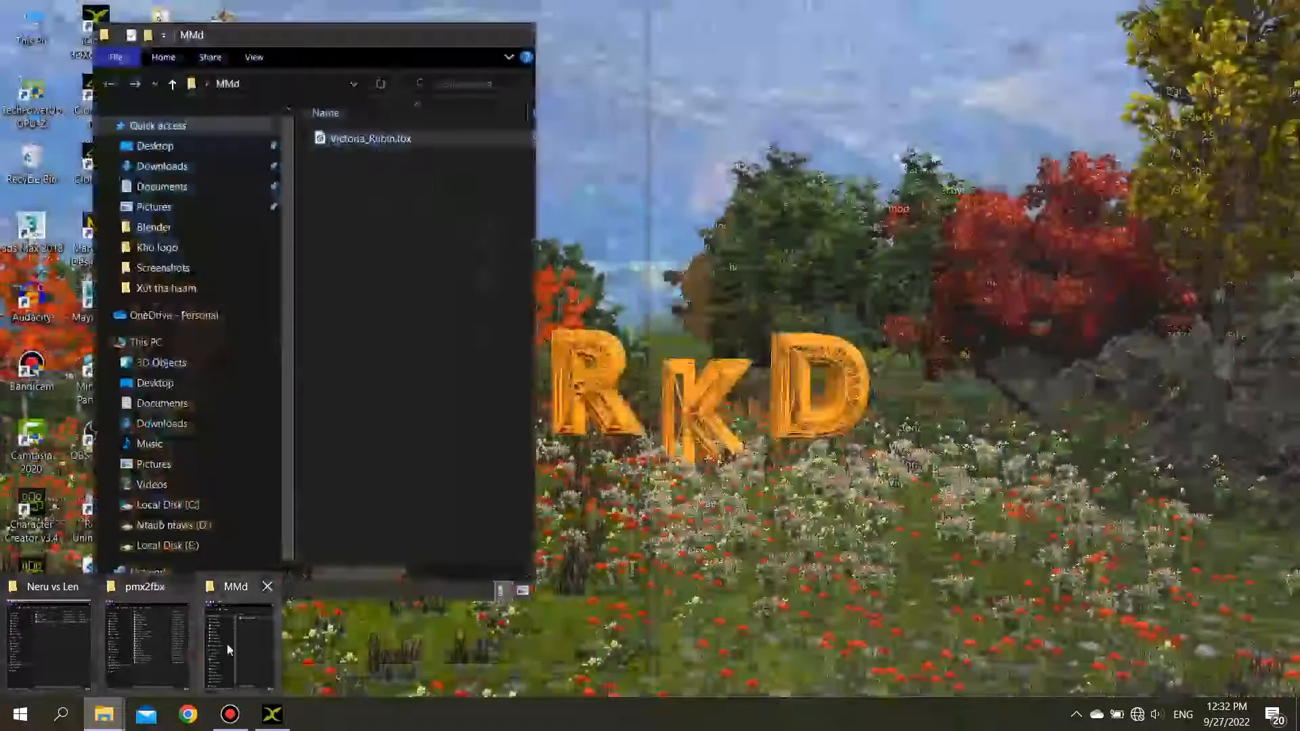
pyautogui.click(226, 644)
pyautogui.moveTo(363, 139); pyautogui.dragTo(712, 355)
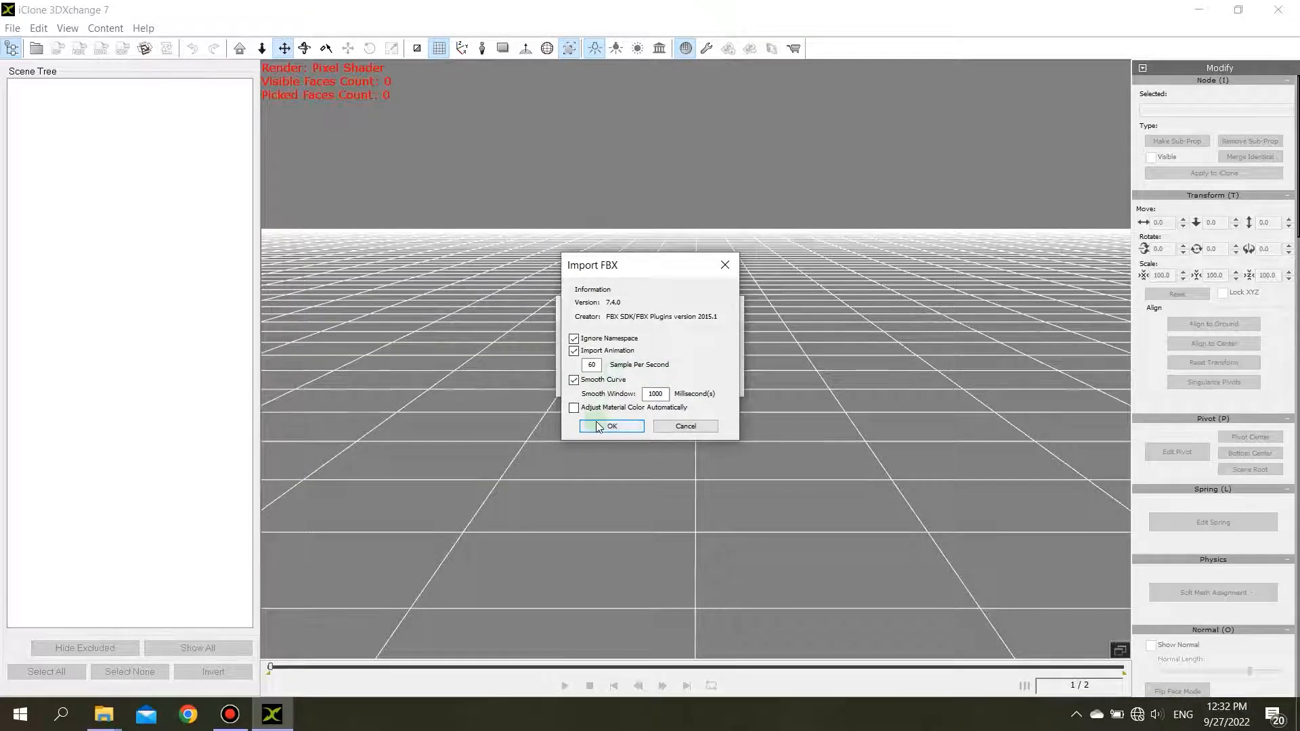
pyautogui.click(611, 427)
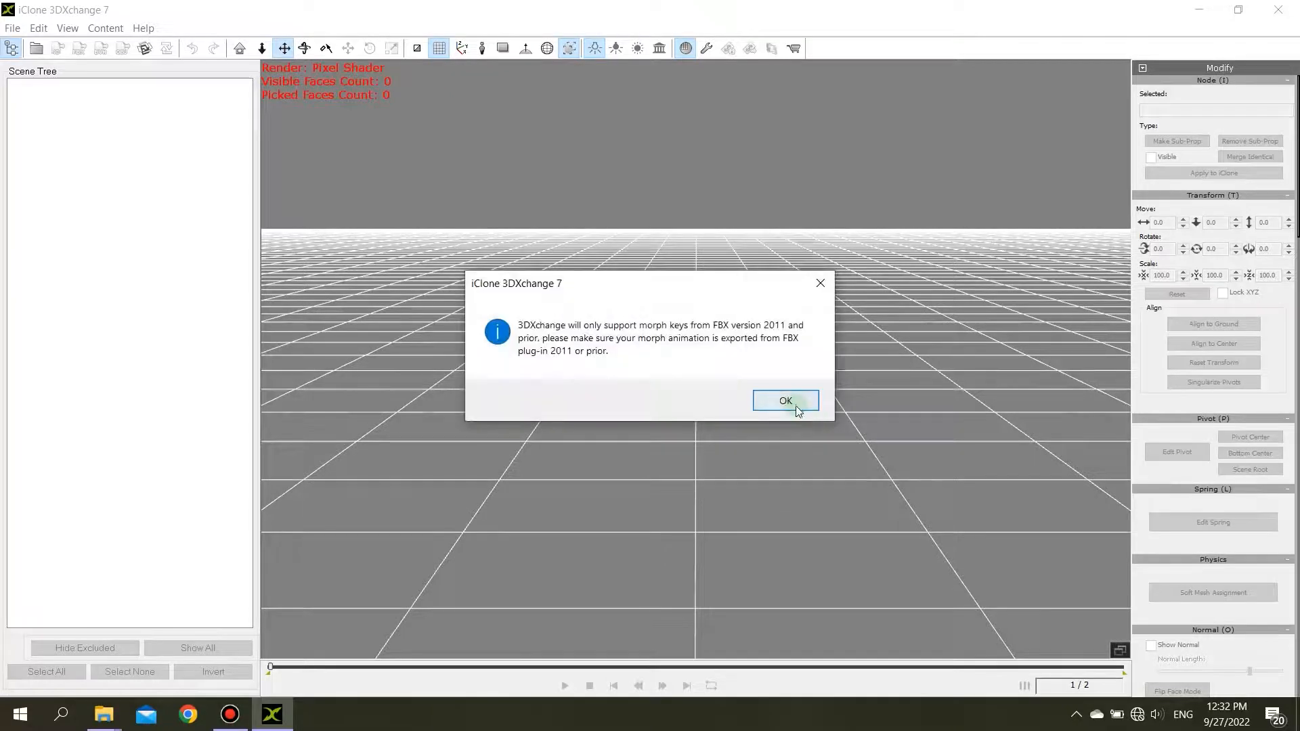
pyautogui.click(786, 401)
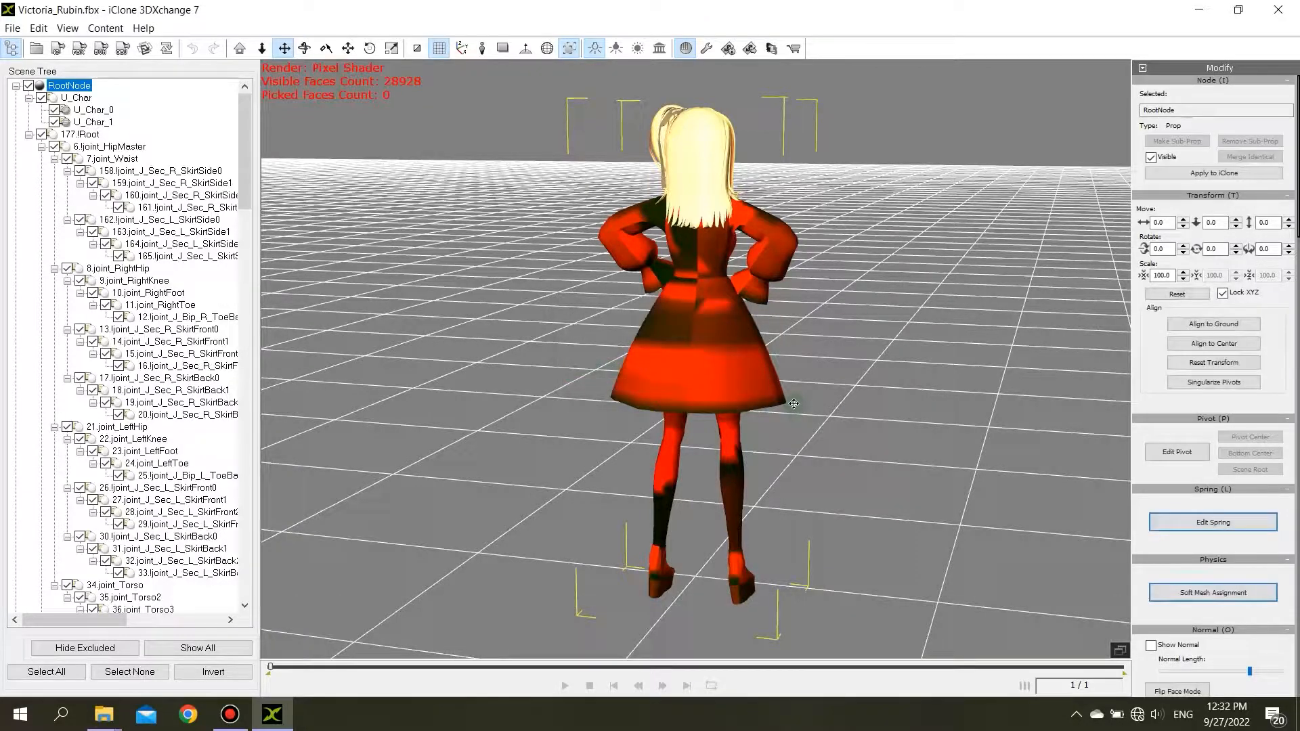
pyautogui.moveTo(850, 403); pyautogui.dragTo(463, 345, button='right')
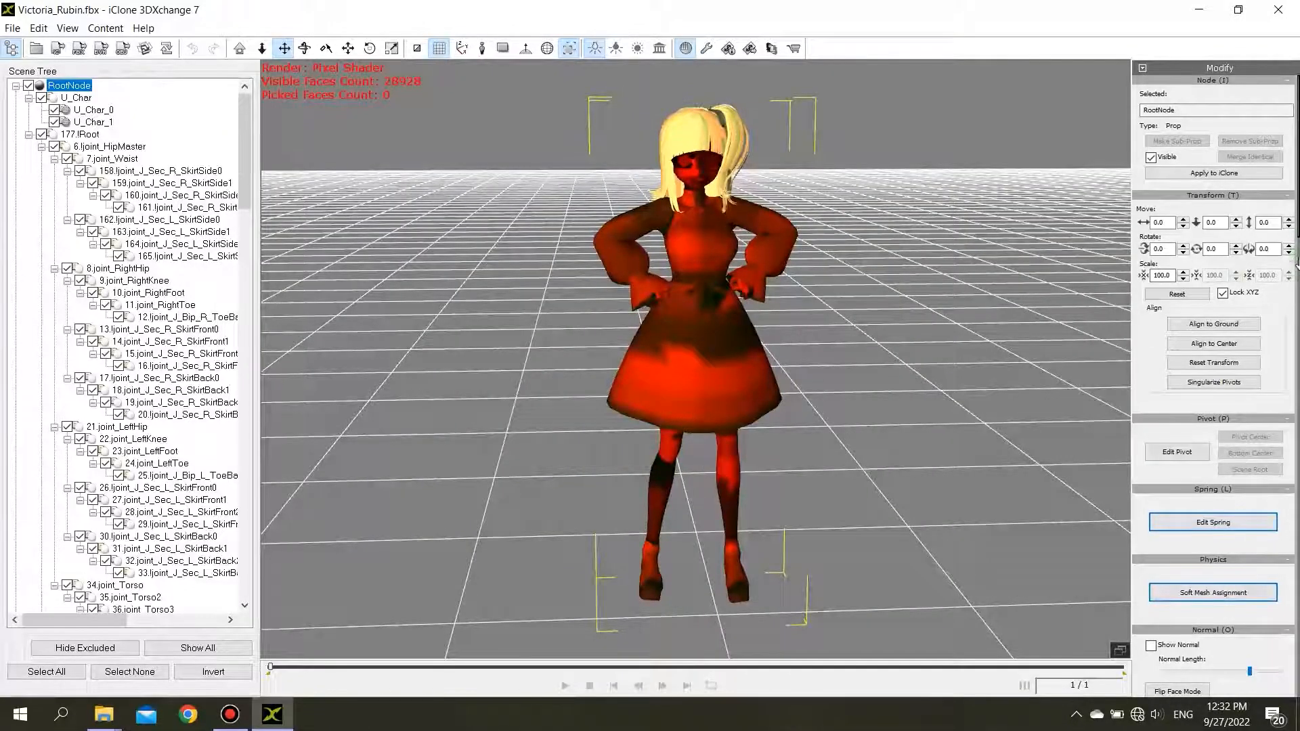
pyautogui.scroll(-8, 1228, 409)
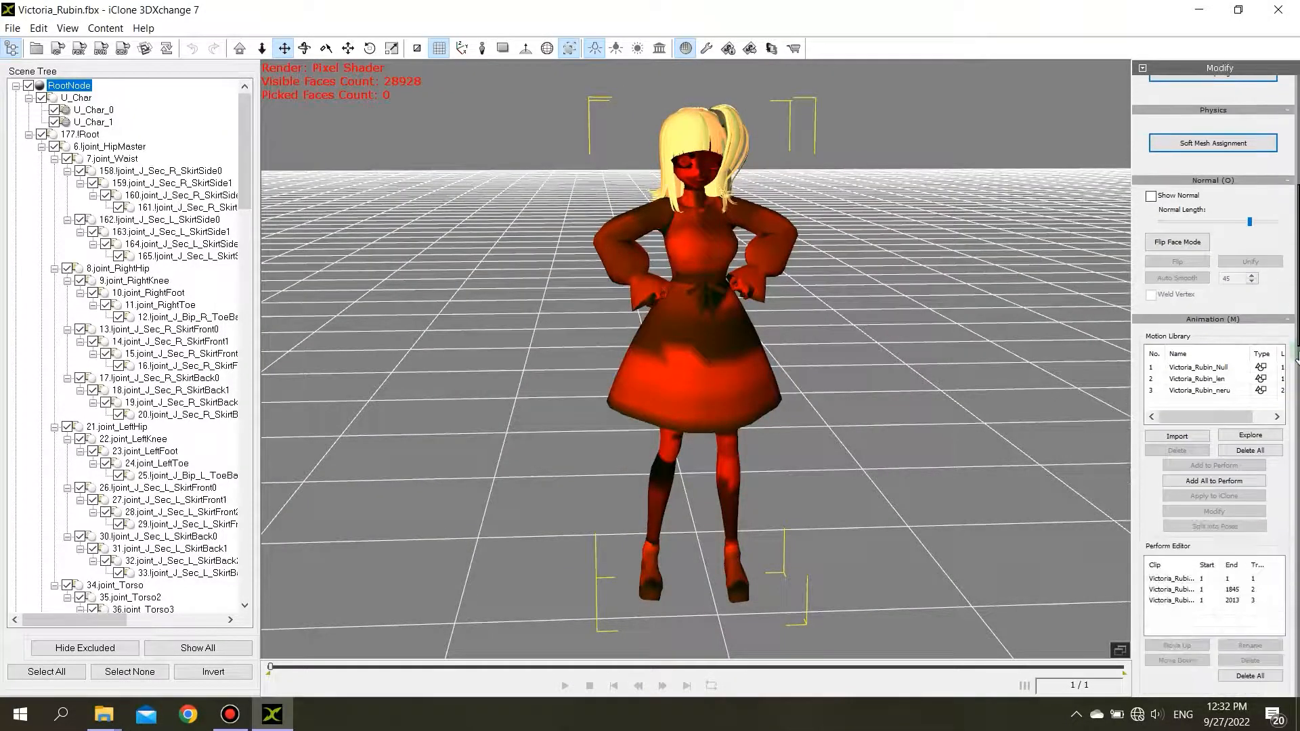
pyautogui.moveTo(1227, 415); pyautogui.dragTo(1246, 415)
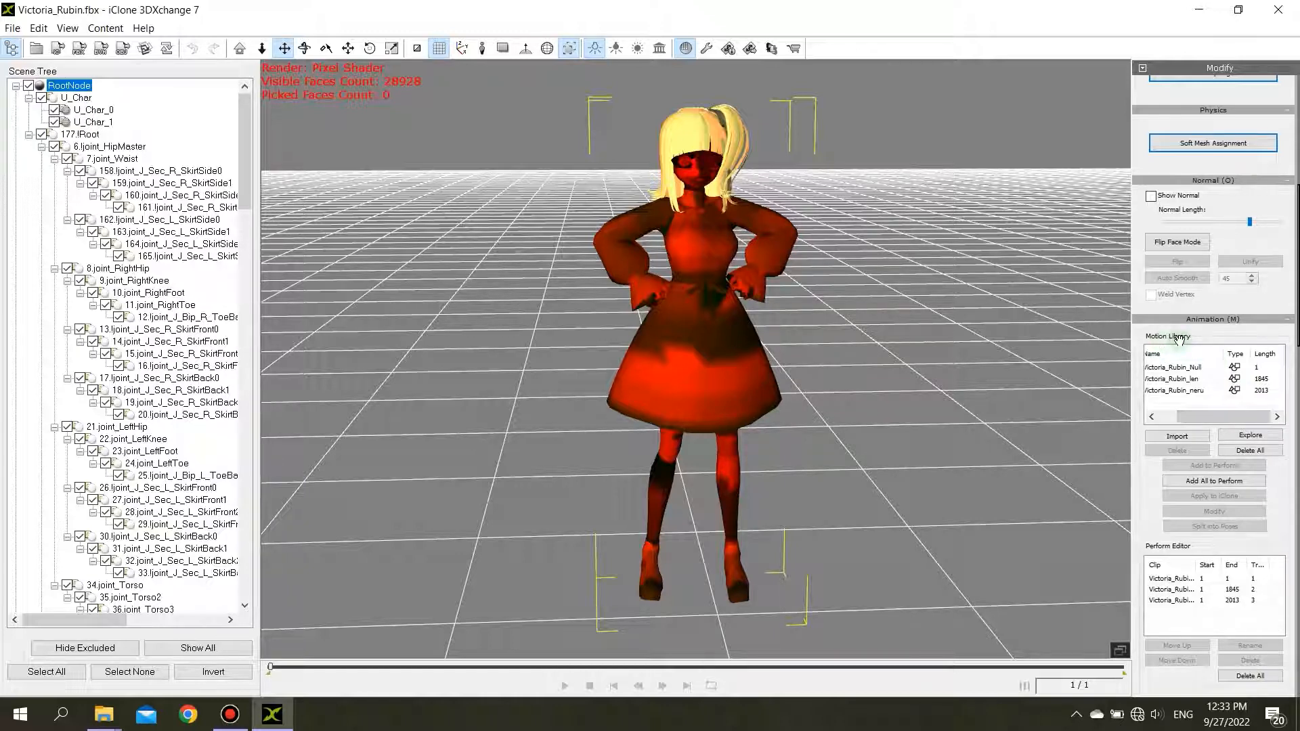
pyautogui.click(1196, 374)
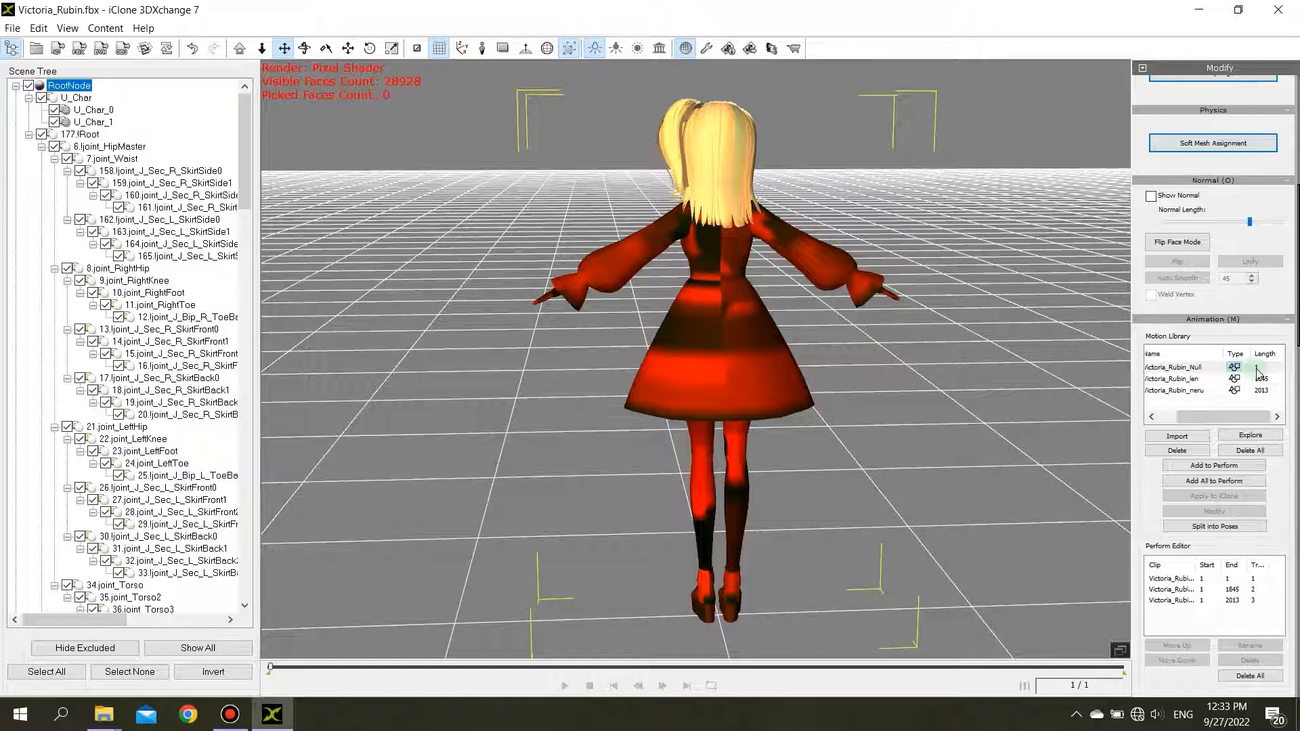
pyautogui.moveTo(1250, 415); pyautogui.dragTo(1203, 414)
pyautogui.click(1202, 380)
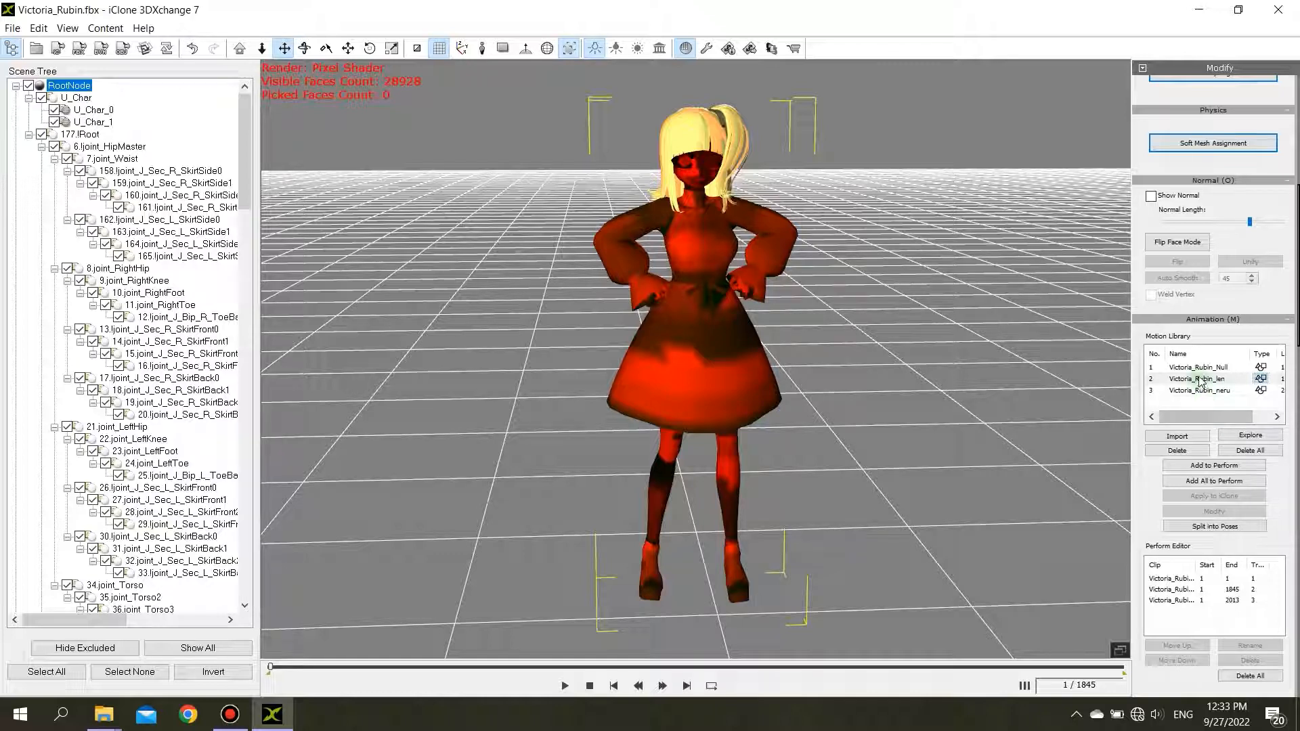
pyautogui.click(1158, 390)
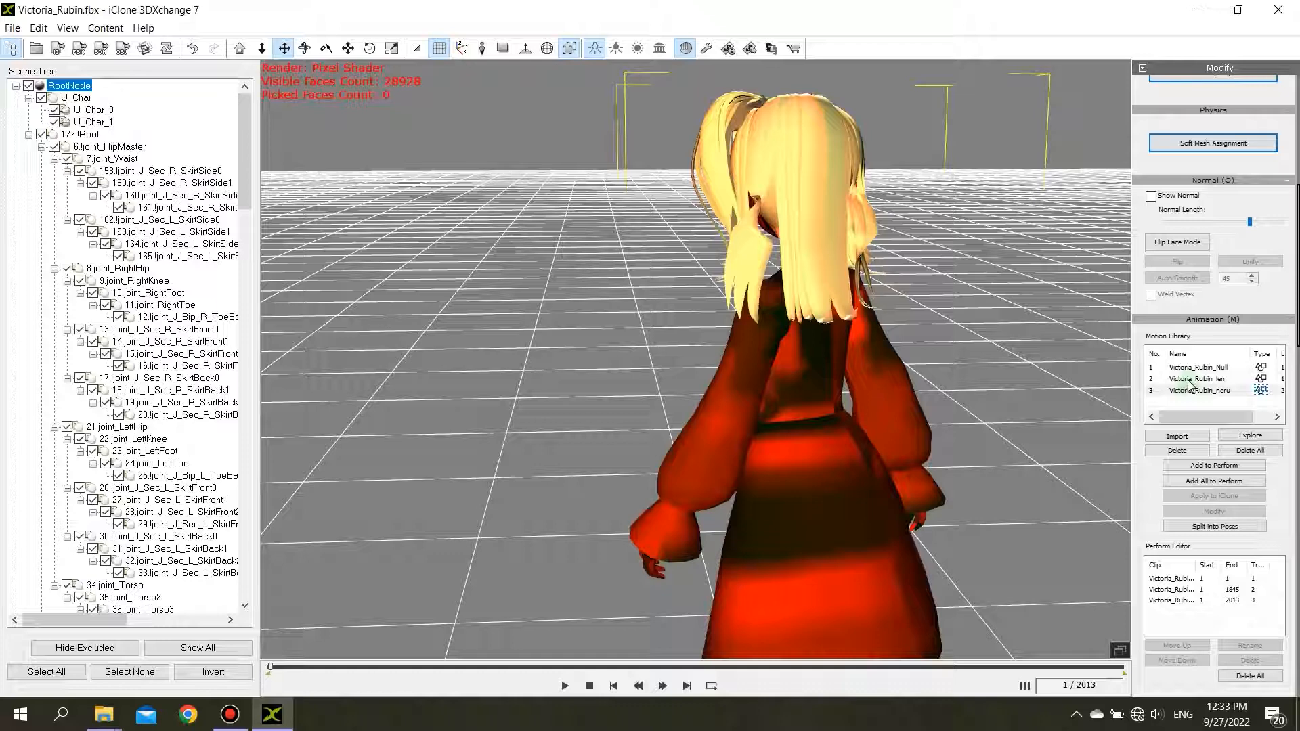
pyautogui.click(1189, 381)
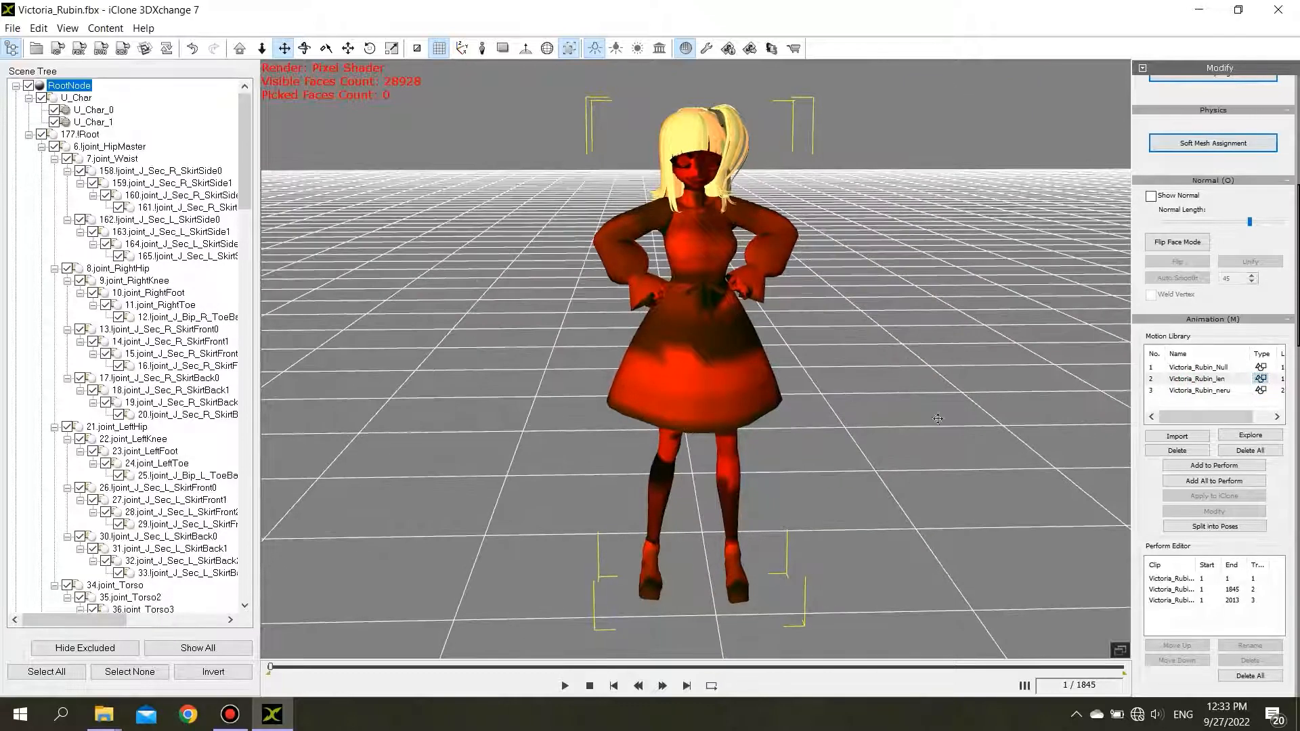
pyautogui.click(1202, 390)
pyautogui.click(1195, 379)
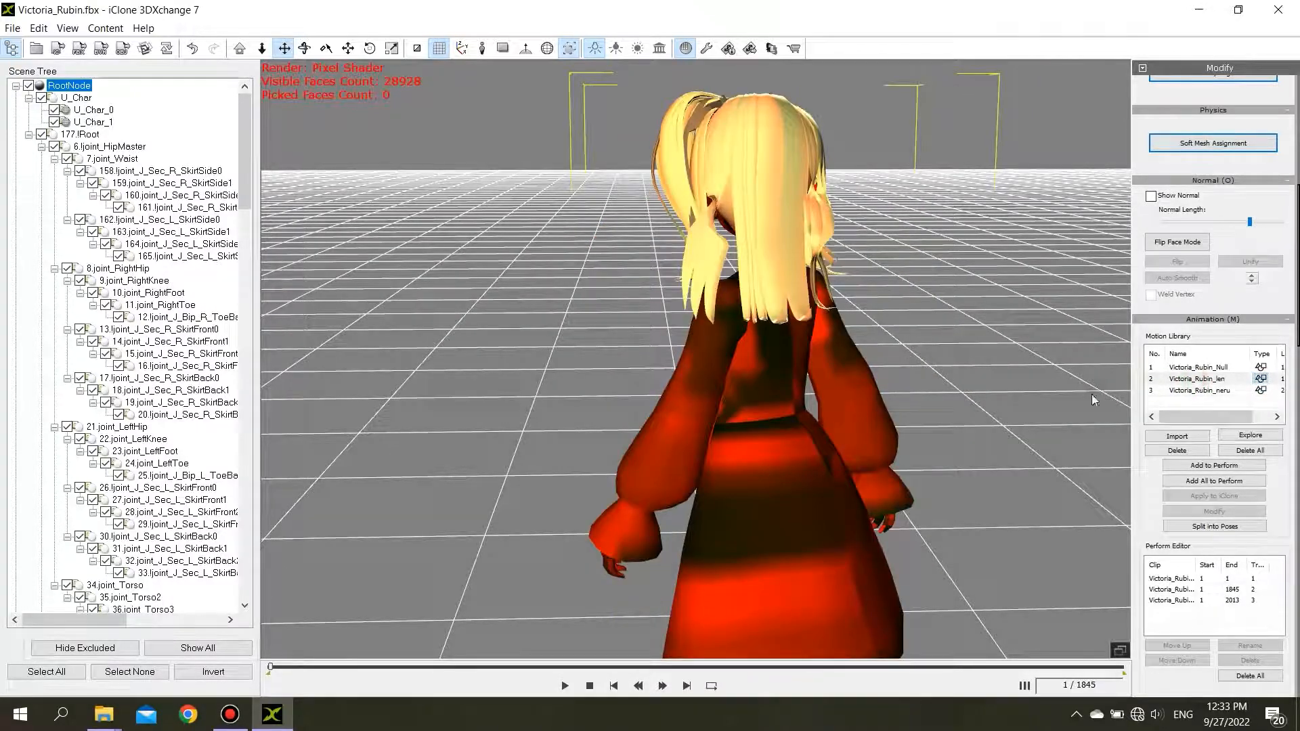
pyautogui.moveTo(822, 433); pyautogui.dragTo(811, 434, button='right')
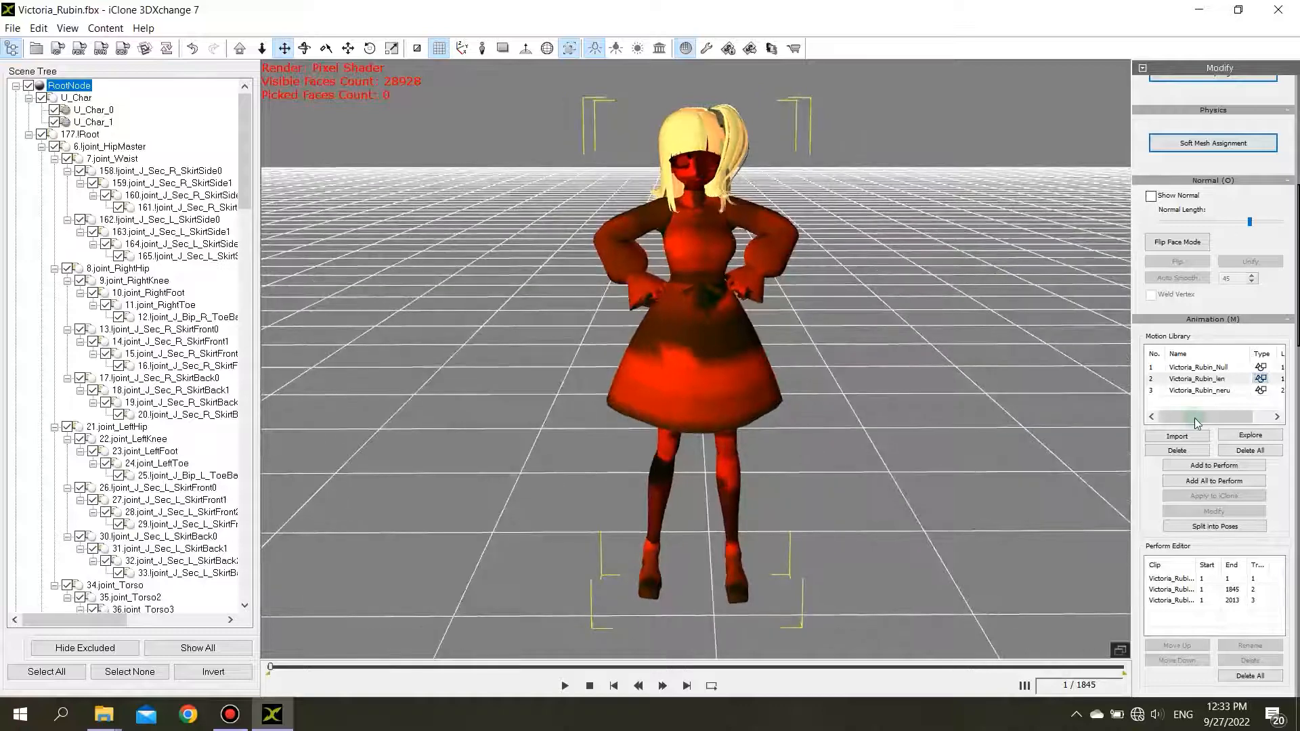
# Apply the Victoria_Rubin_Null motion from the Motion Library and start converting the character to Non-Standard.
pyautogui.click(1197, 368)
pyautogui.moveTo(1192, 415); pyautogui.dragTo(1210, 416)
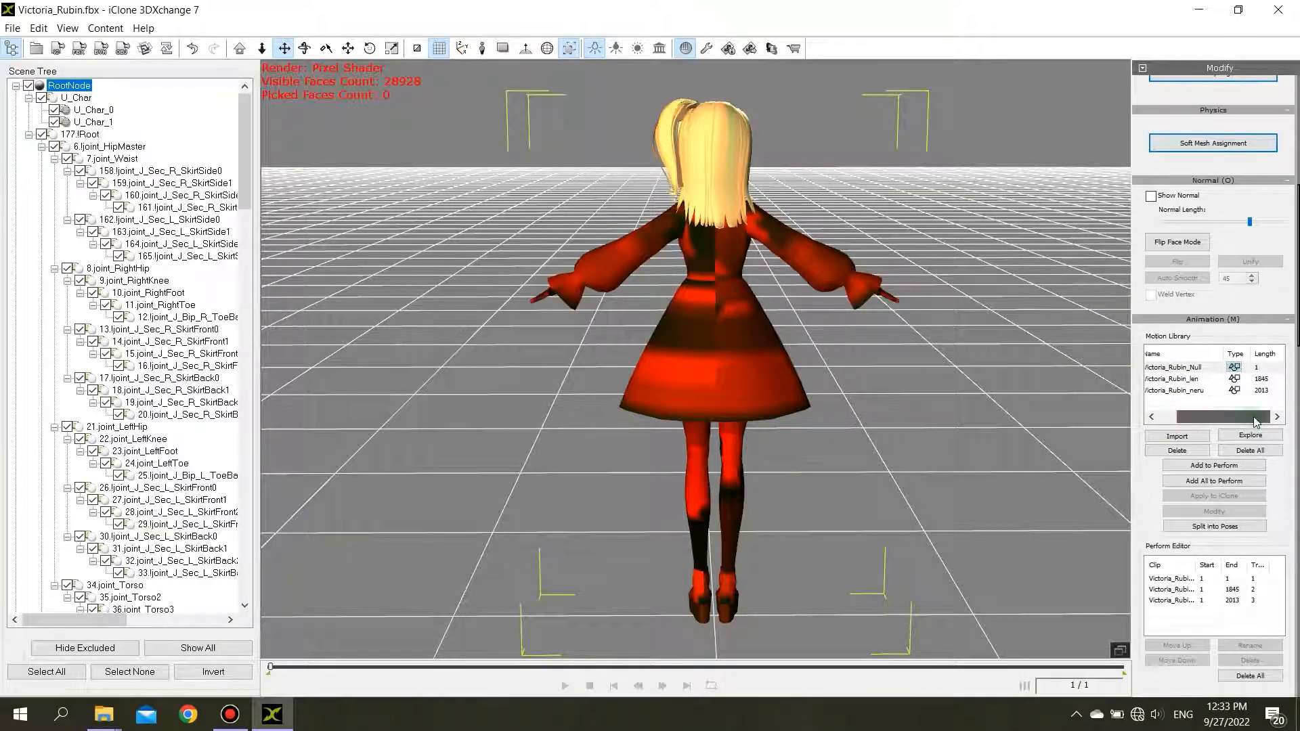
pyautogui.moveTo(717, 439); pyautogui.dragTo(1192, 420, button='right')
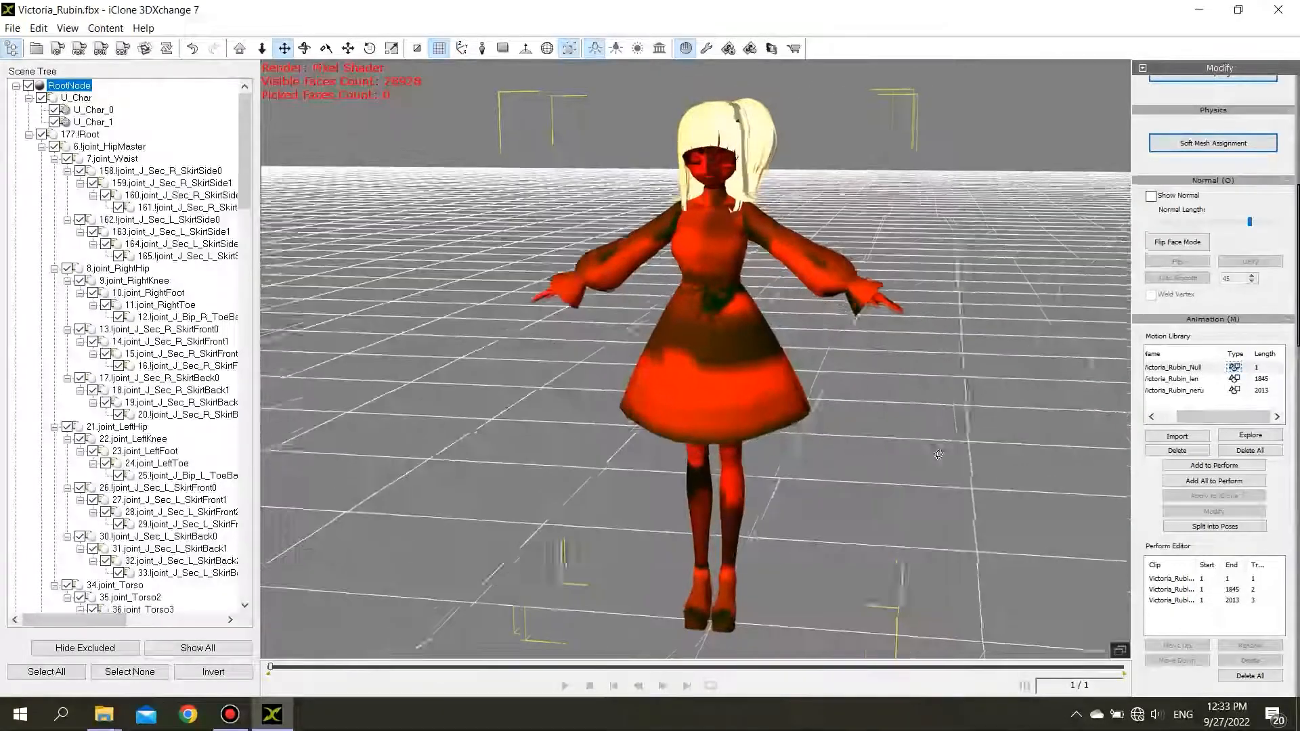
pyautogui.moveTo(1297, 334); pyautogui.dragTo(1296, 423)
pyautogui.scroll(-1, 1247, 423)
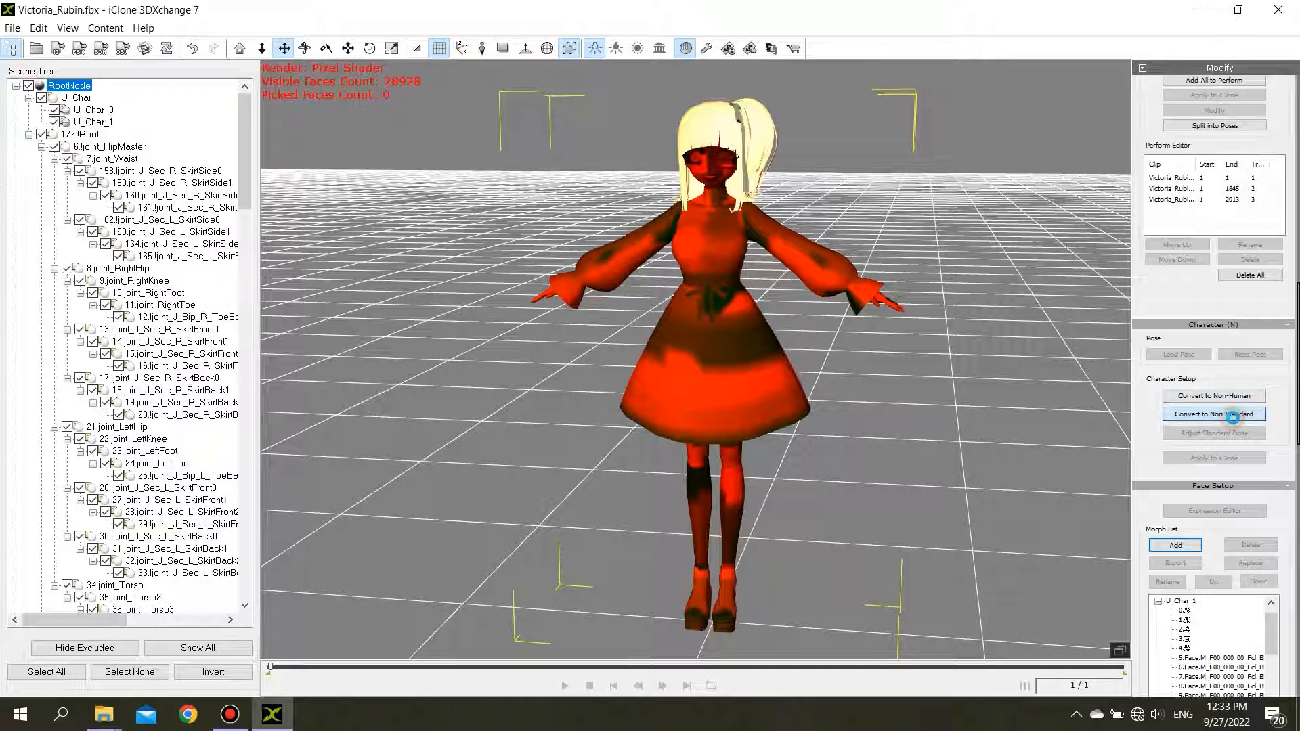
pyautogui.click(1232, 417)
pyautogui.moveTo(957, 340); pyautogui.dragTo(833, 381, button='middle')
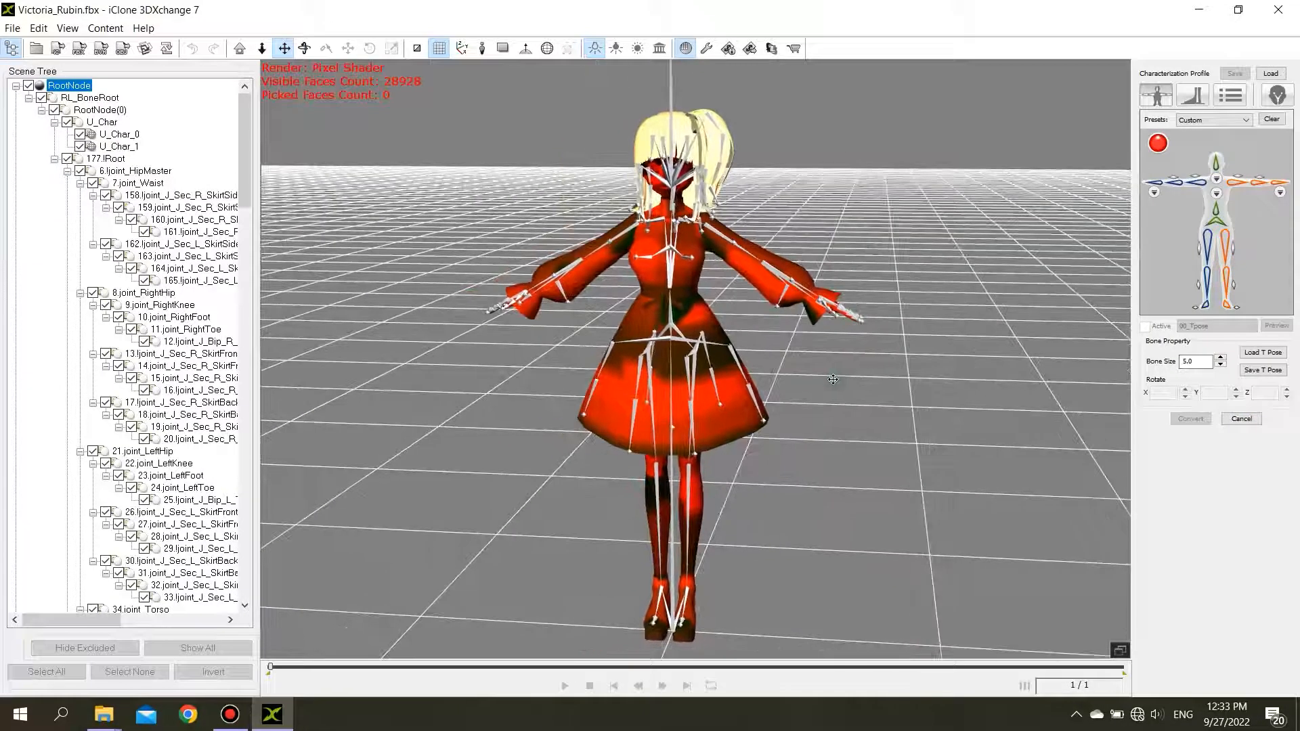
# Load the T-pose file TPOSE-final.3dxTPose from the T-POSE for MMD in 3D Exchange folder in D:\Download for IC8\MMD\MMD\PROJECT FILE.
pyautogui.click(1256, 354)
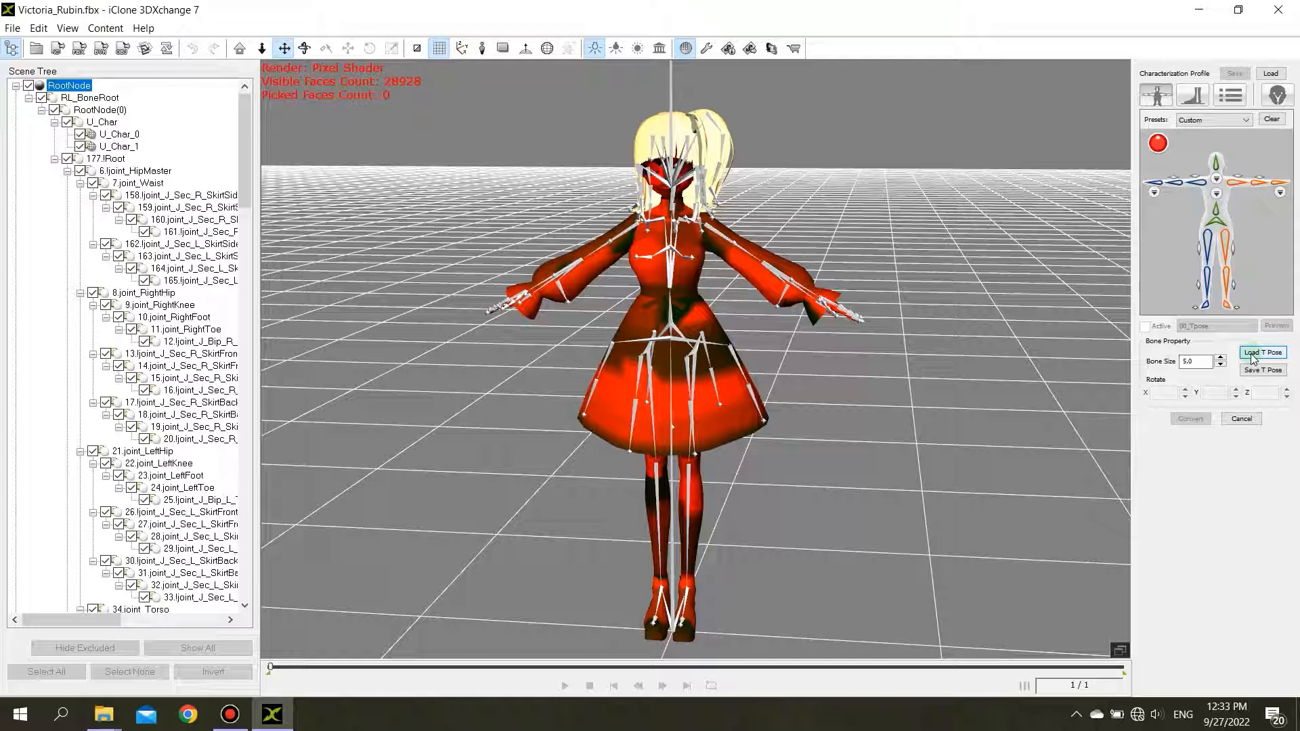
pyautogui.click(1254, 354)
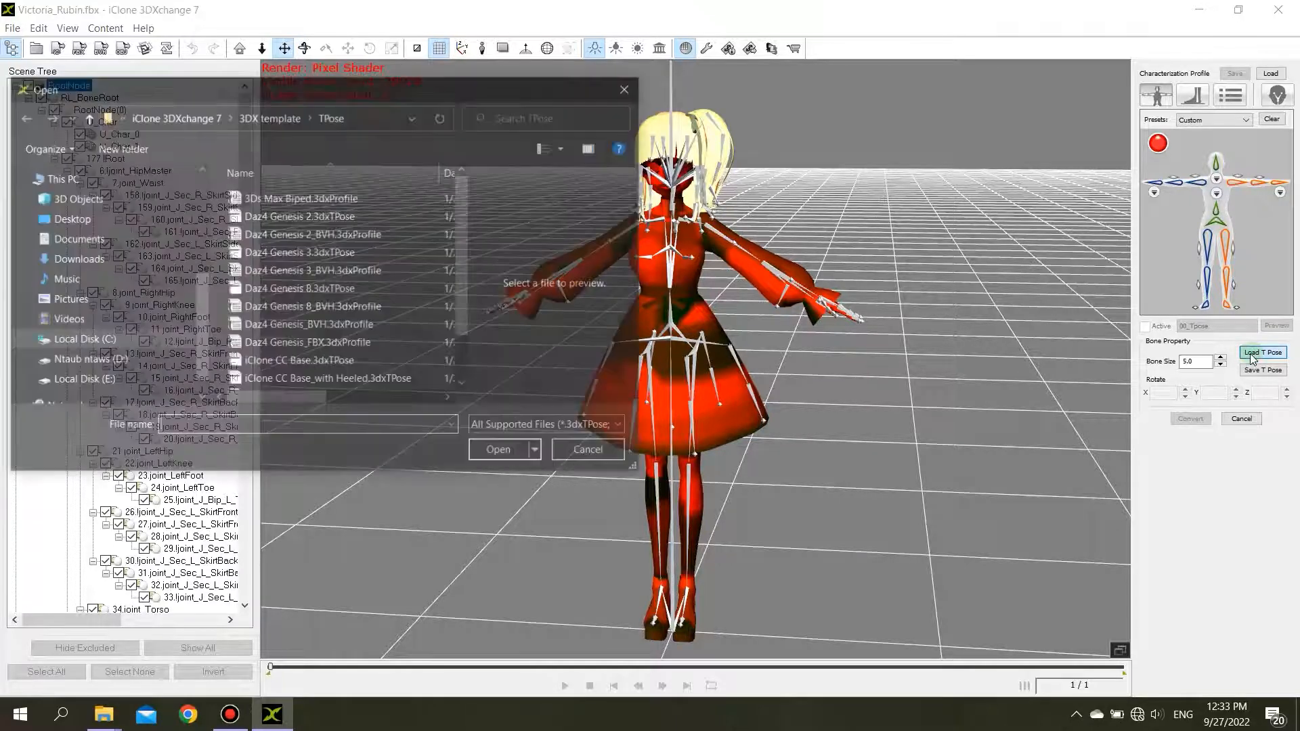
pyautogui.click(77, 360)
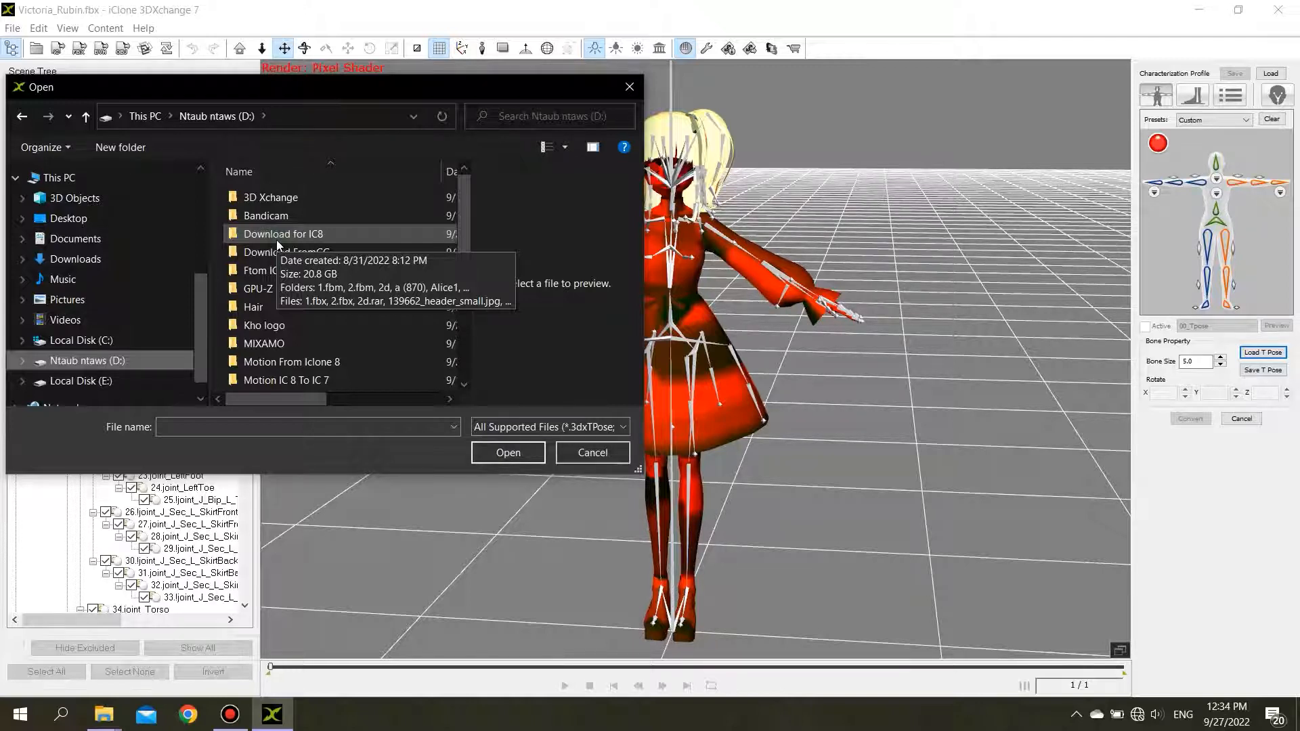
pyautogui.doubleClick(276, 239)
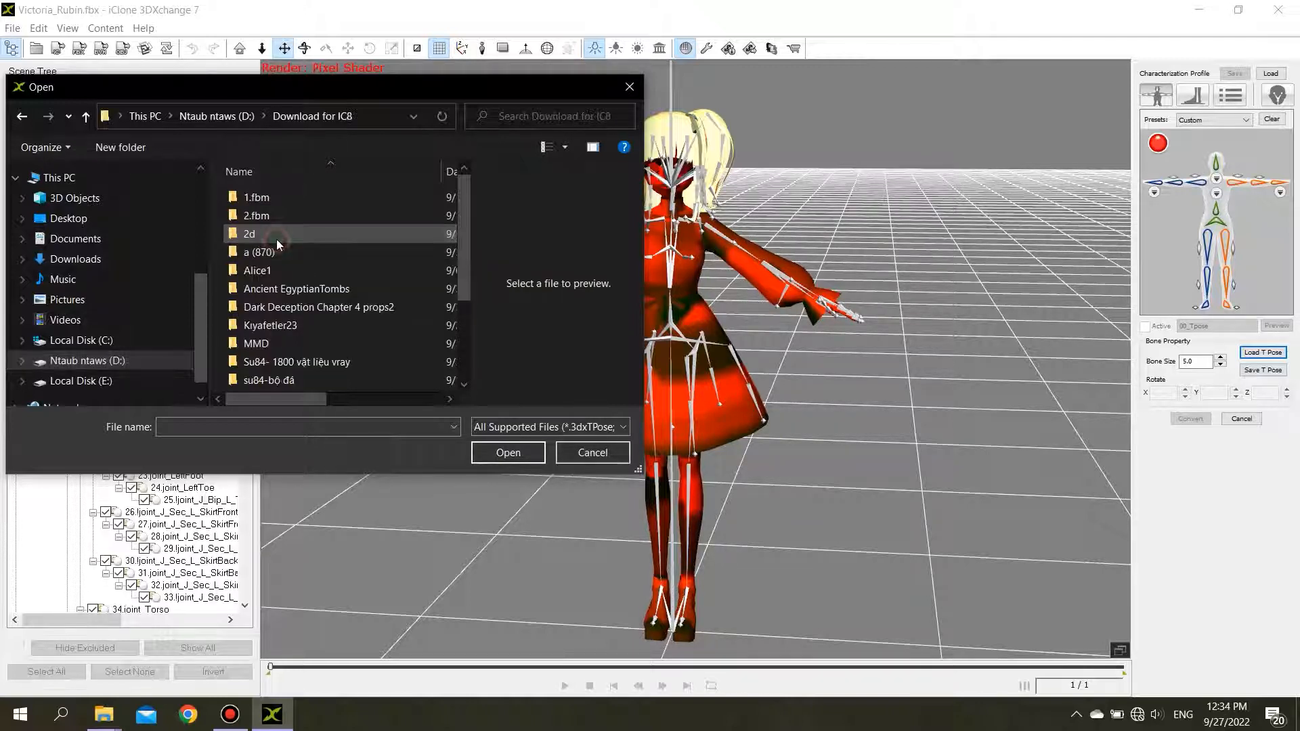
pyautogui.doubleClick(280, 337)
pyautogui.doubleClick(279, 202)
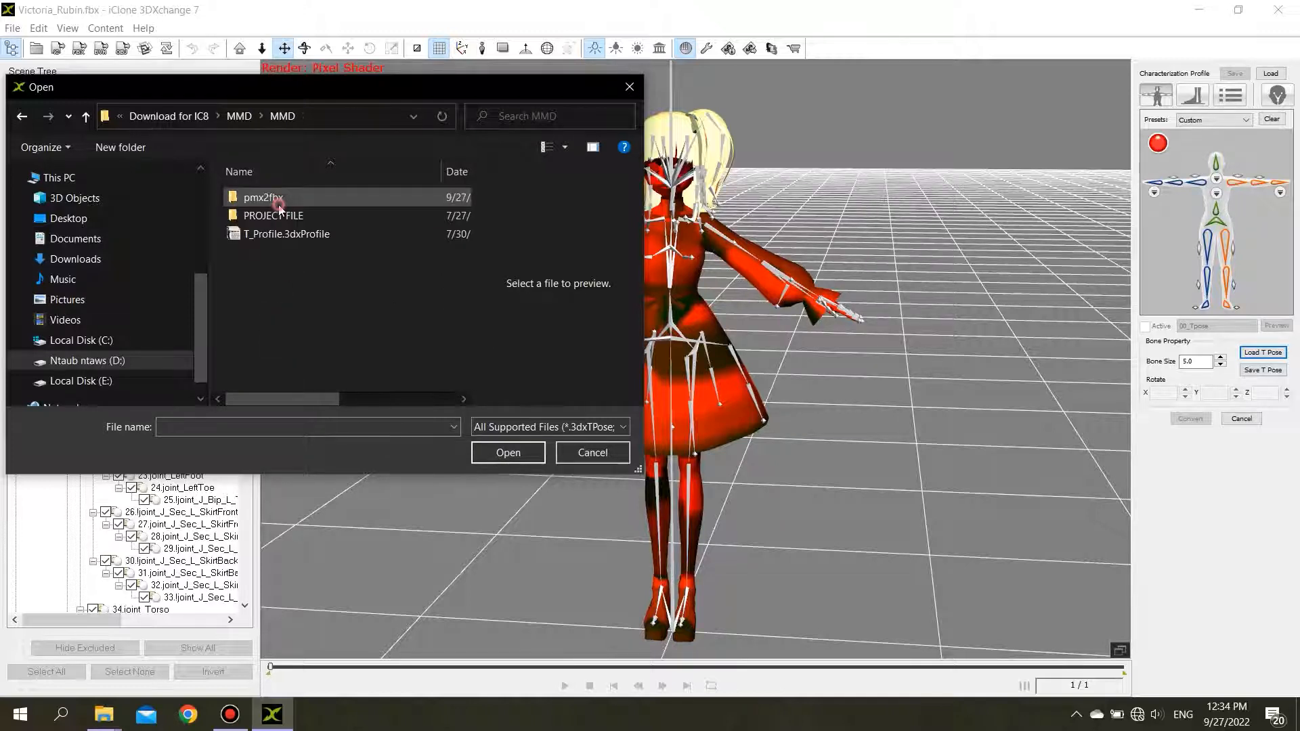
pyautogui.doubleClick(279, 215)
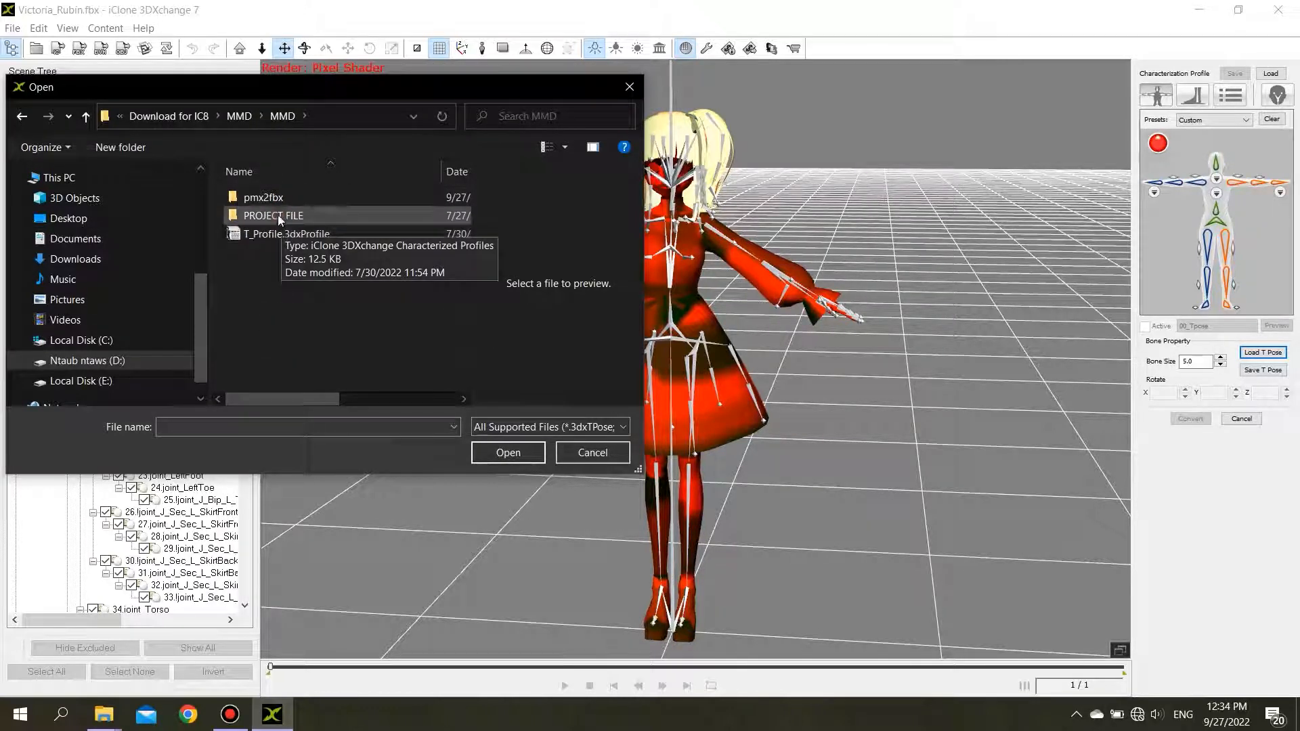
pyautogui.doubleClick(280, 235)
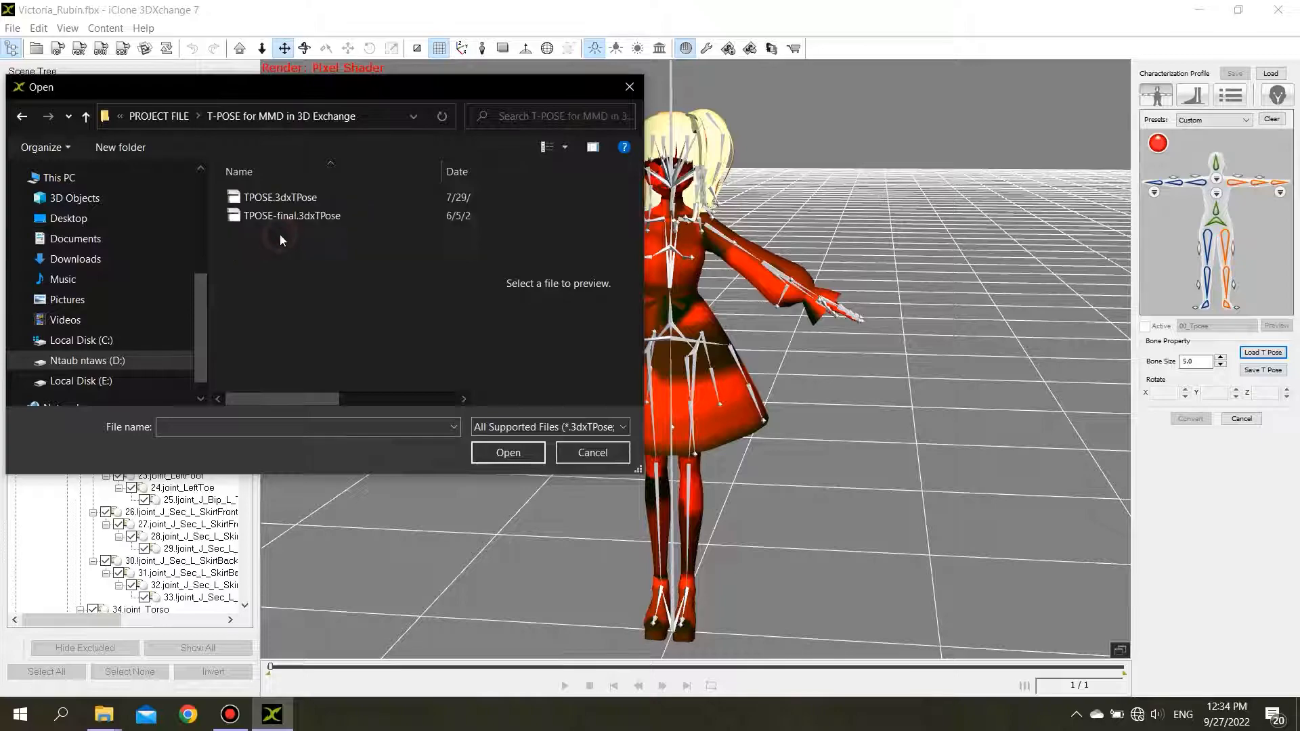
pyautogui.click(279, 218)
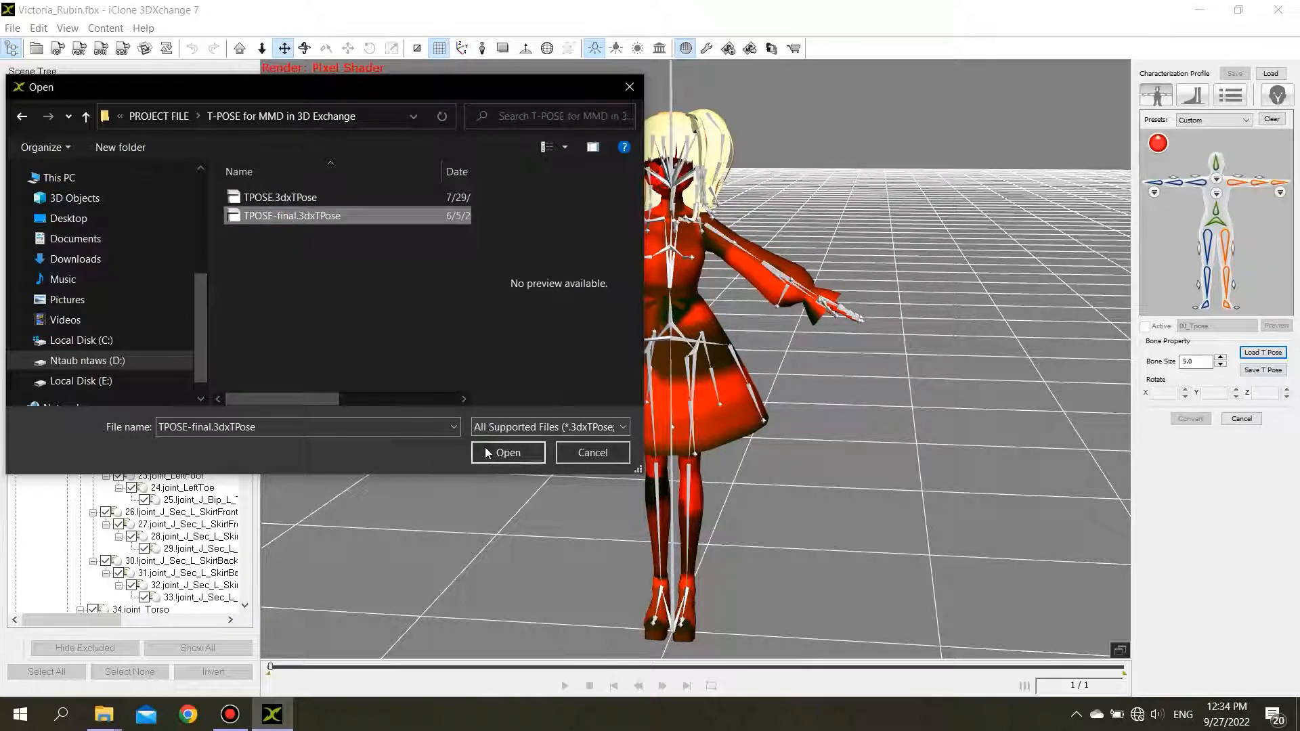
pyautogui.click(508, 452)
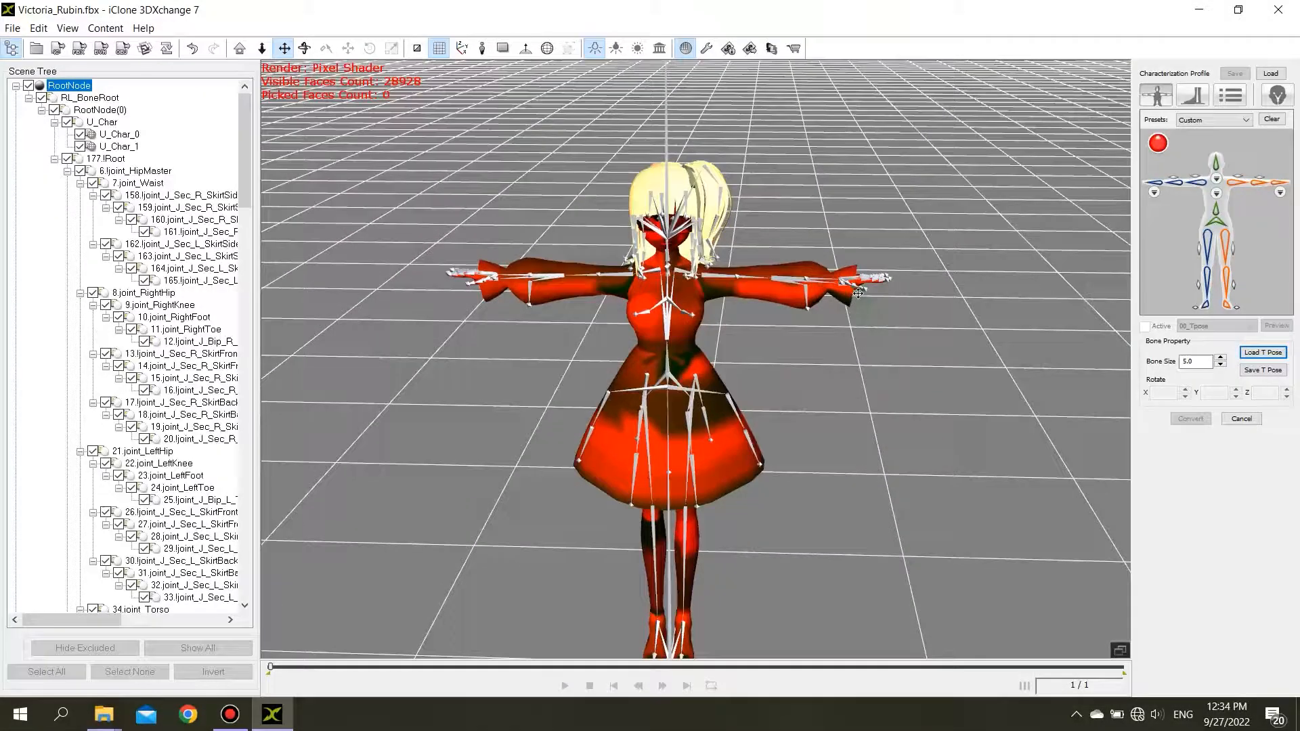
pyautogui.moveTo(926, 270); pyautogui.dragTo(750, 325, button='right')
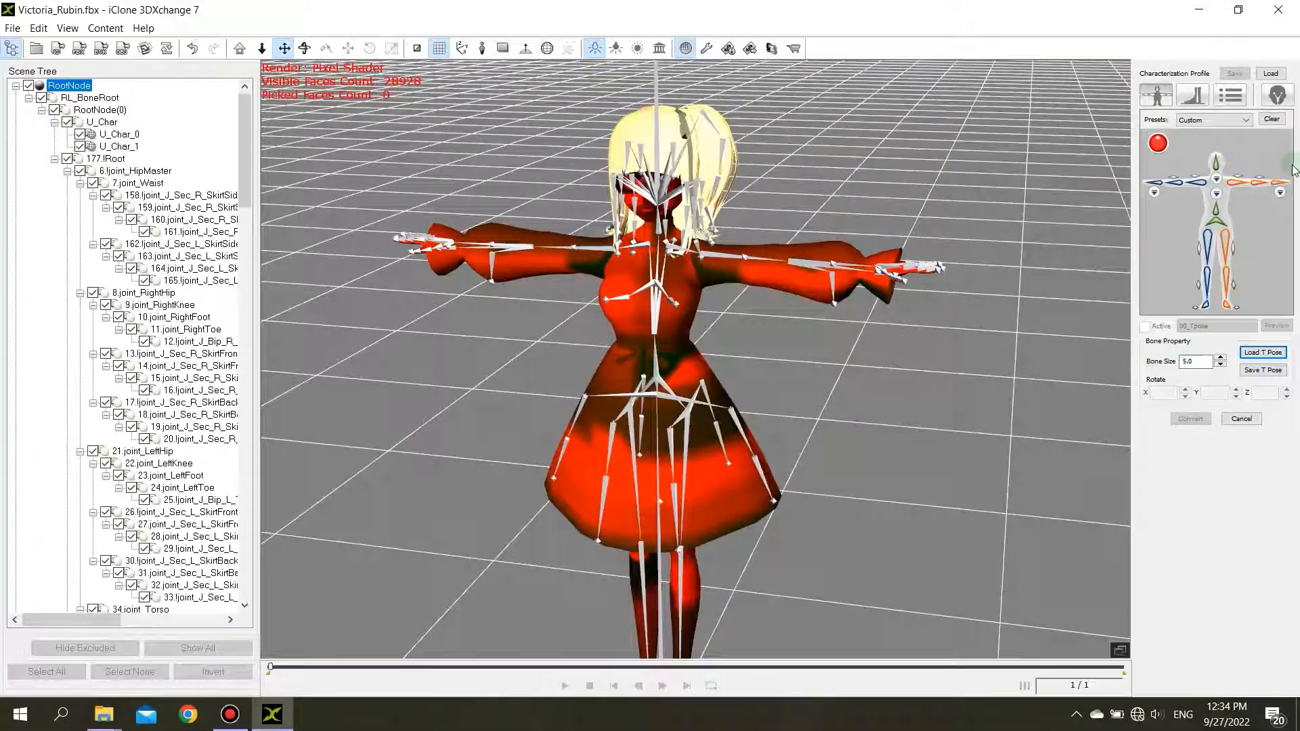
# Load the characterization profile T_Profile.3dxProfile from the inner MMD folder in D:\Download for IC8\MMD.
pyautogui.click(1277, 76)
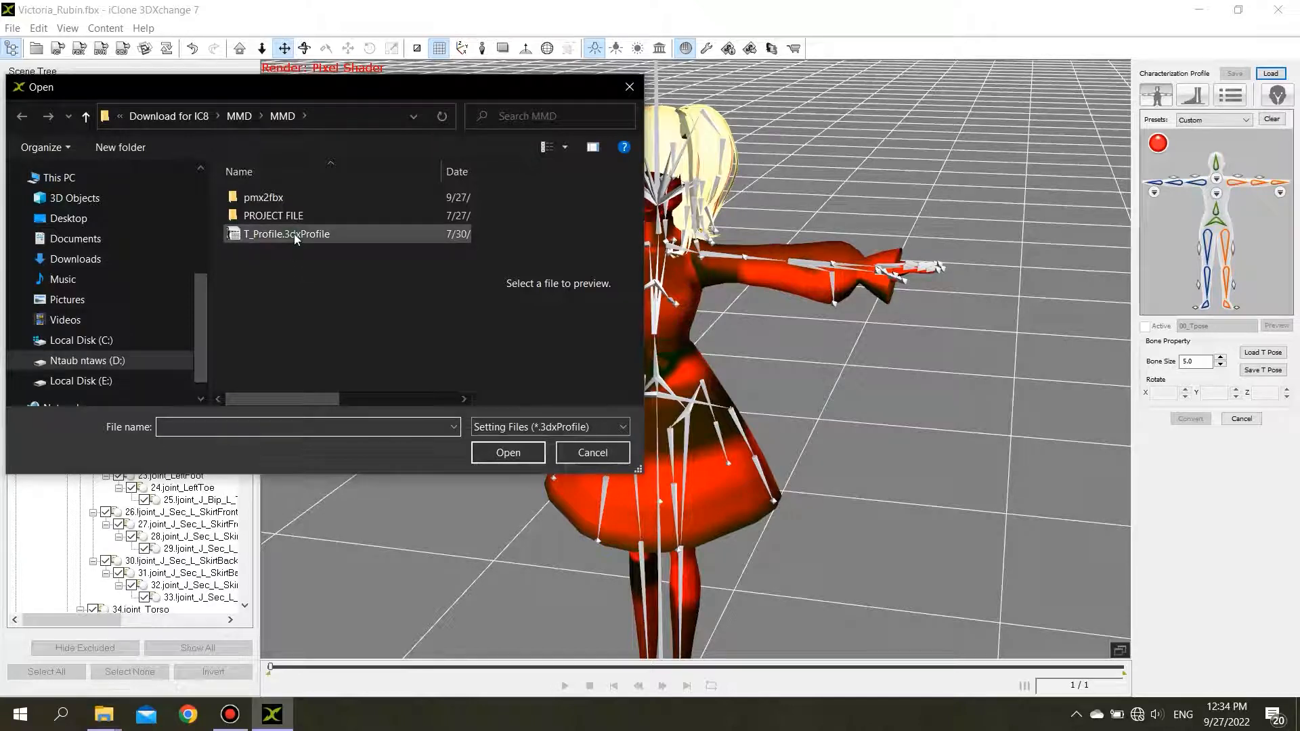
pyautogui.click(197, 118)
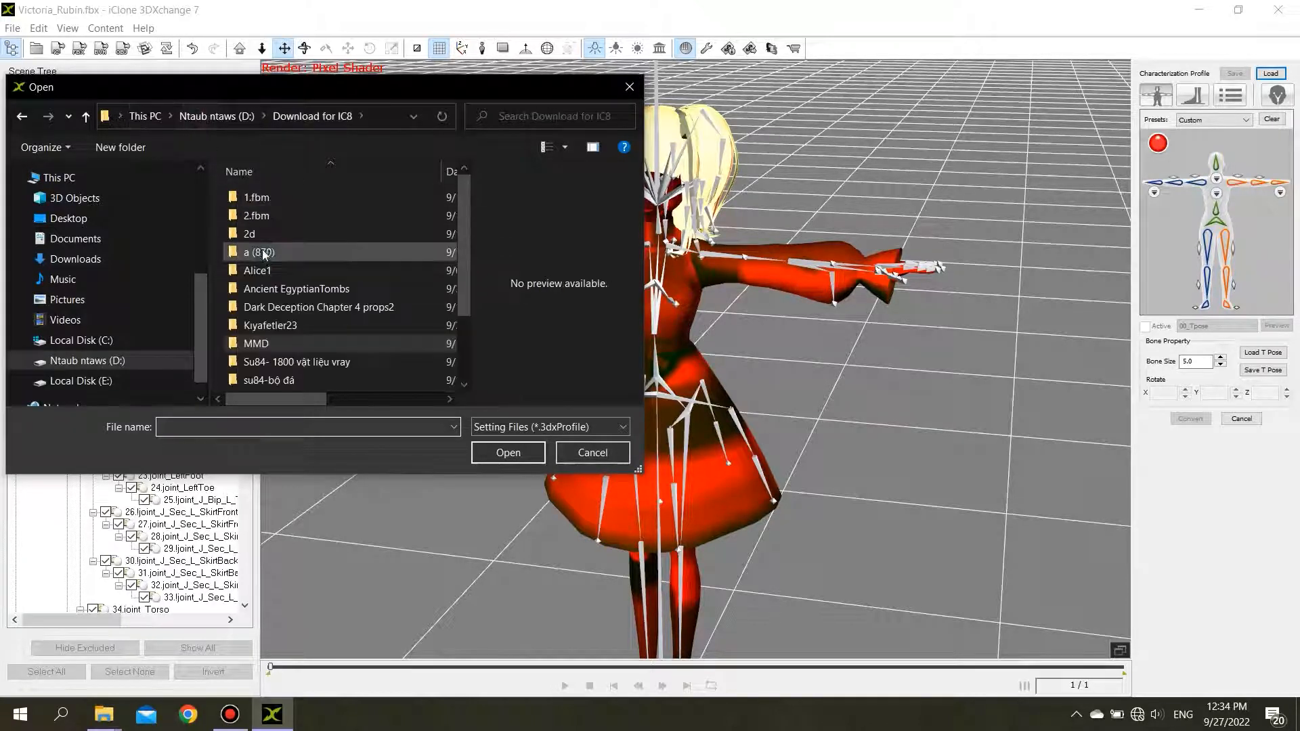
pyautogui.doubleClick(271, 344)
pyautogui.doubleClick(266, 198)
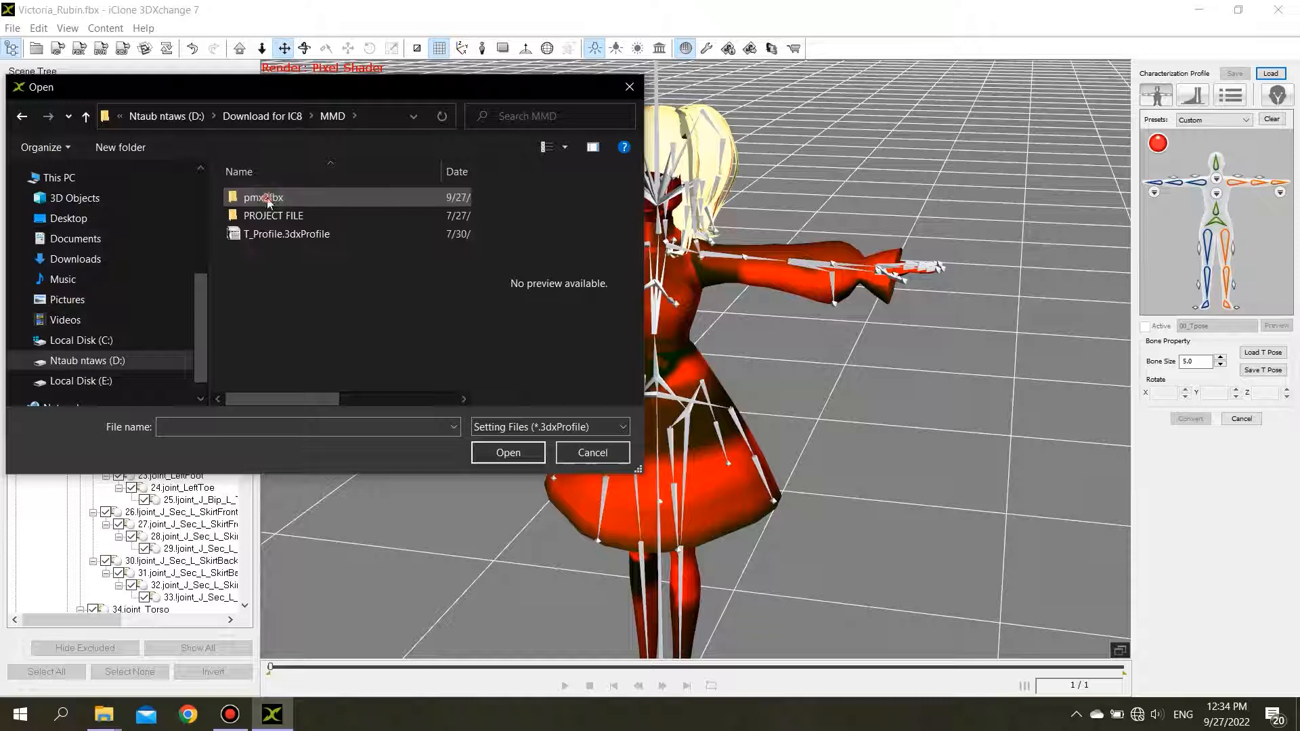
pyautogui.click(267, 234)
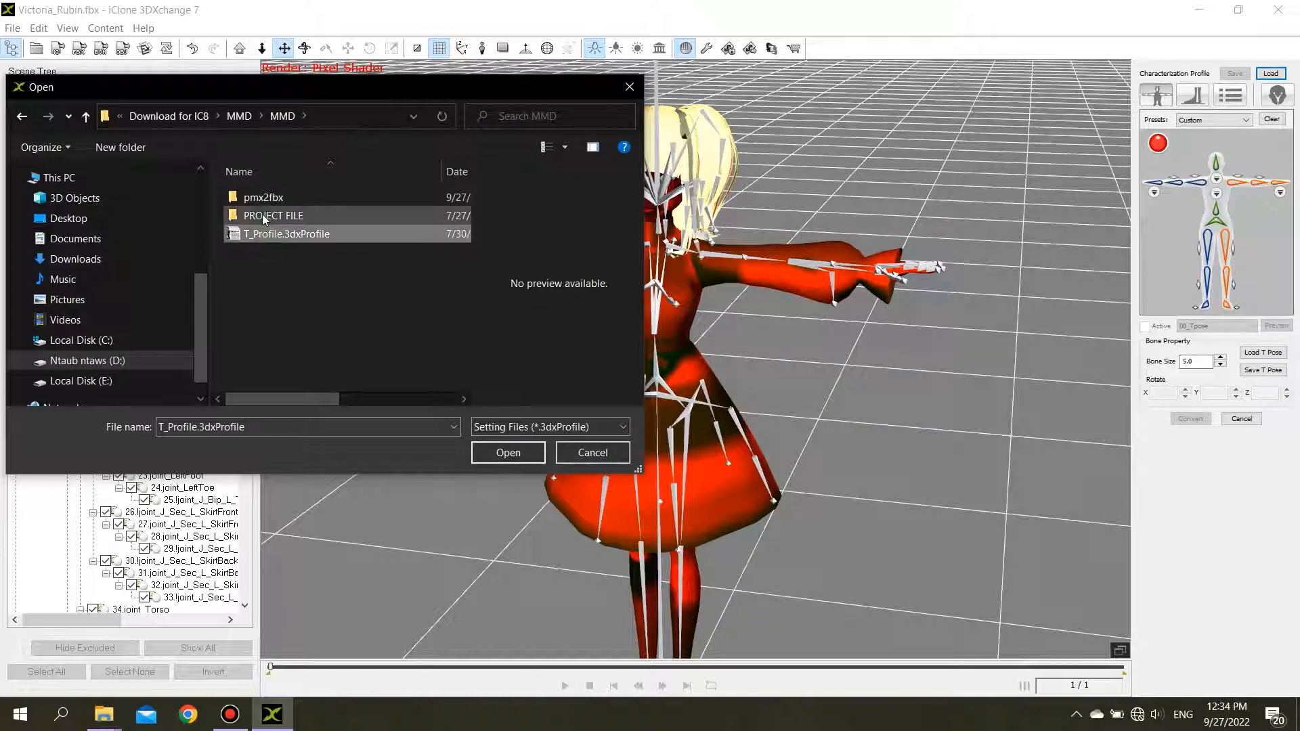
pyautogui.doubleClick(267, 214)
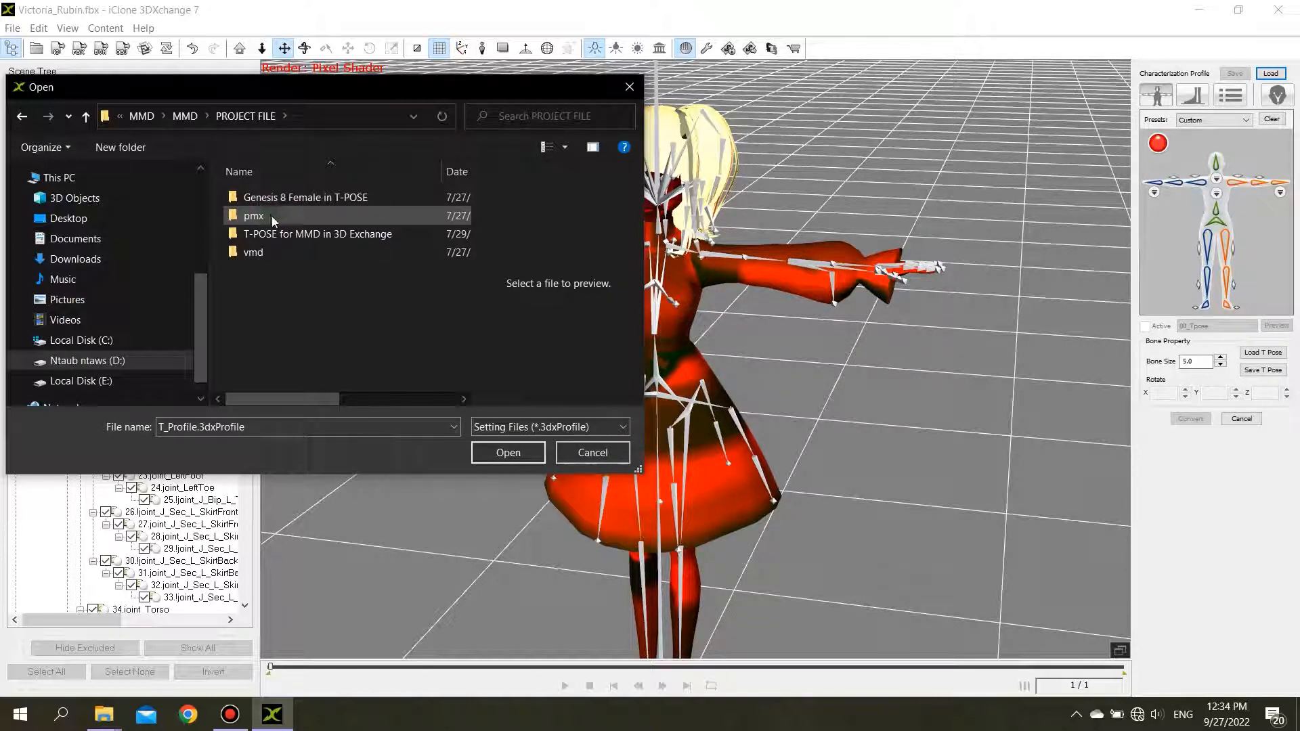
pyautogui.doubleClick(282, 233)
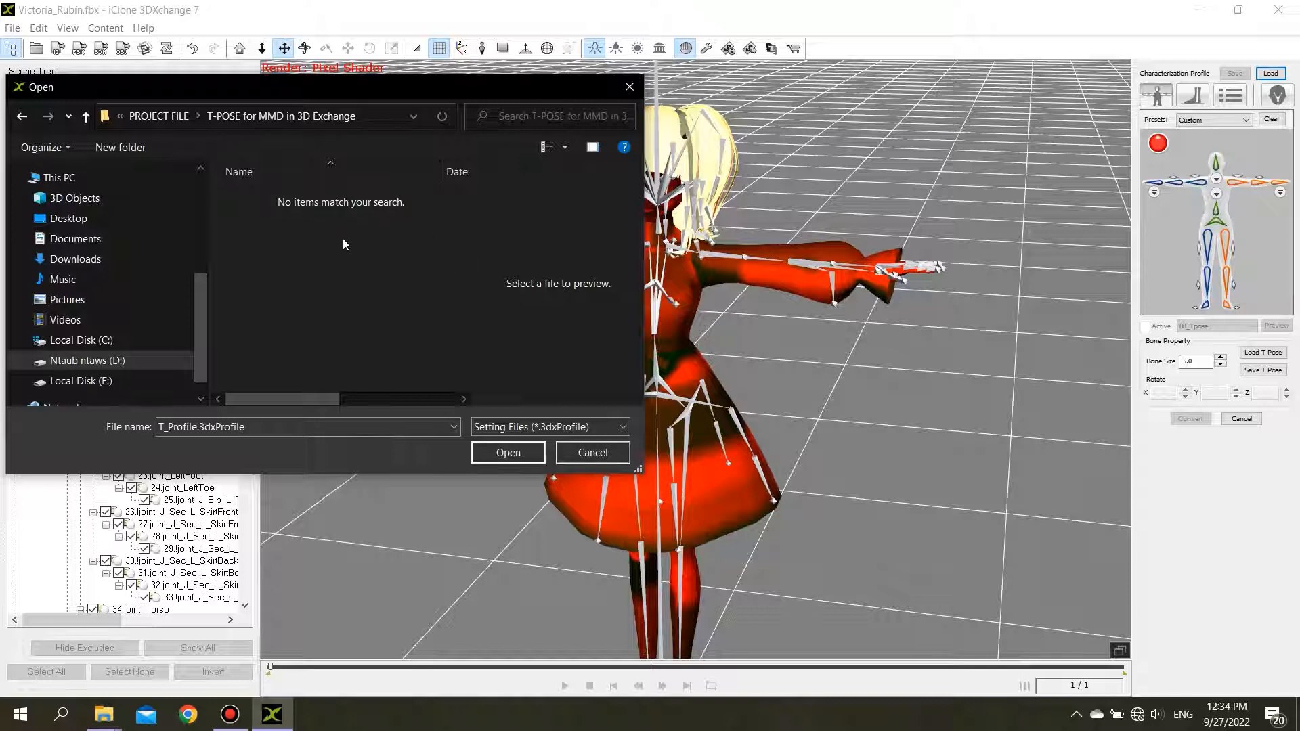
pyautogui.click(87, 122)
pyautogui.click(87, 121)
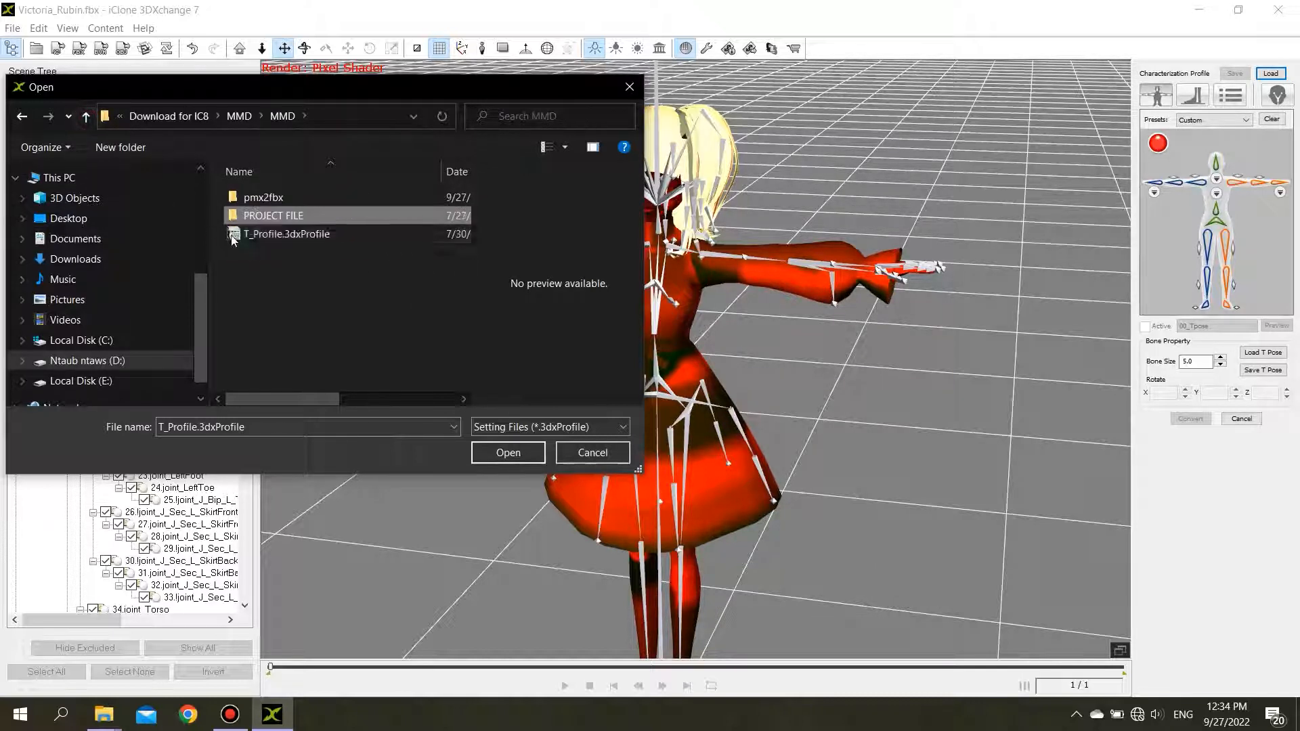
pyautogui.click(286, 235)
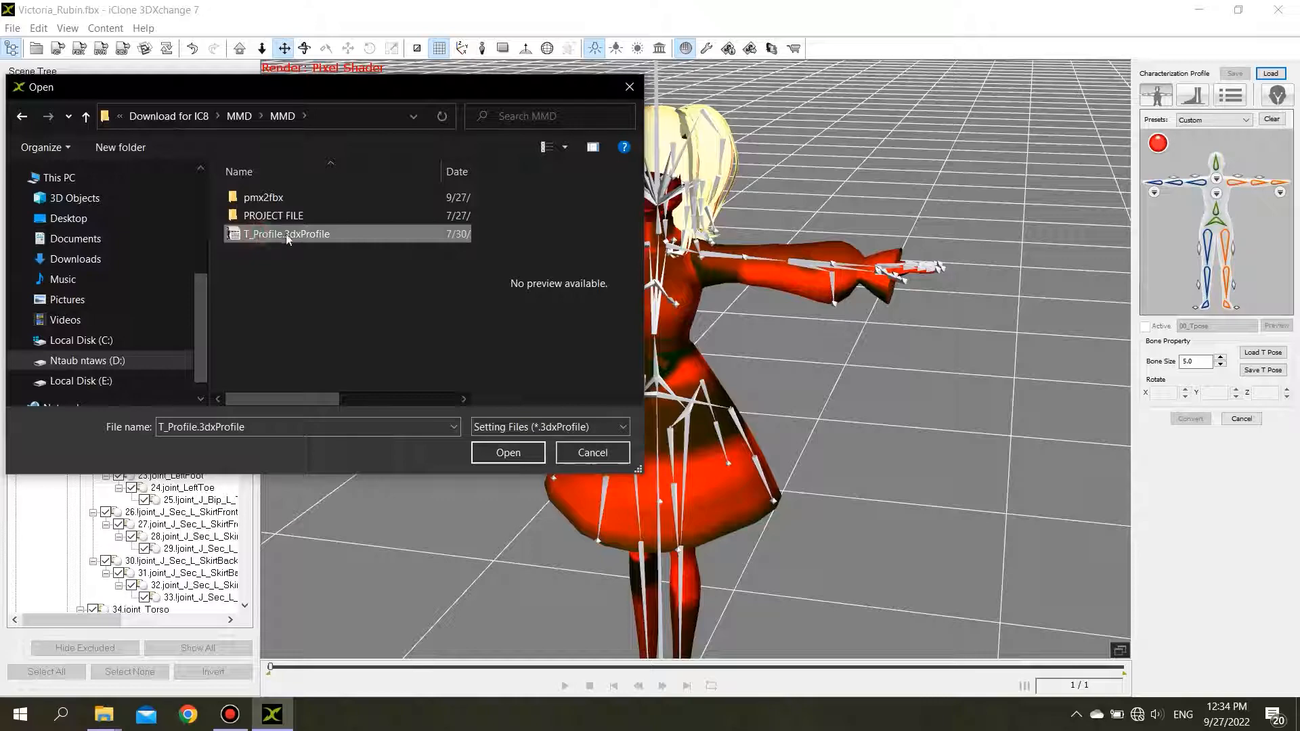
pyautogui.click(489, 448)
pyautogui.moveTo(644, 440); pyautogui.dragTo(652, 352, button='right')
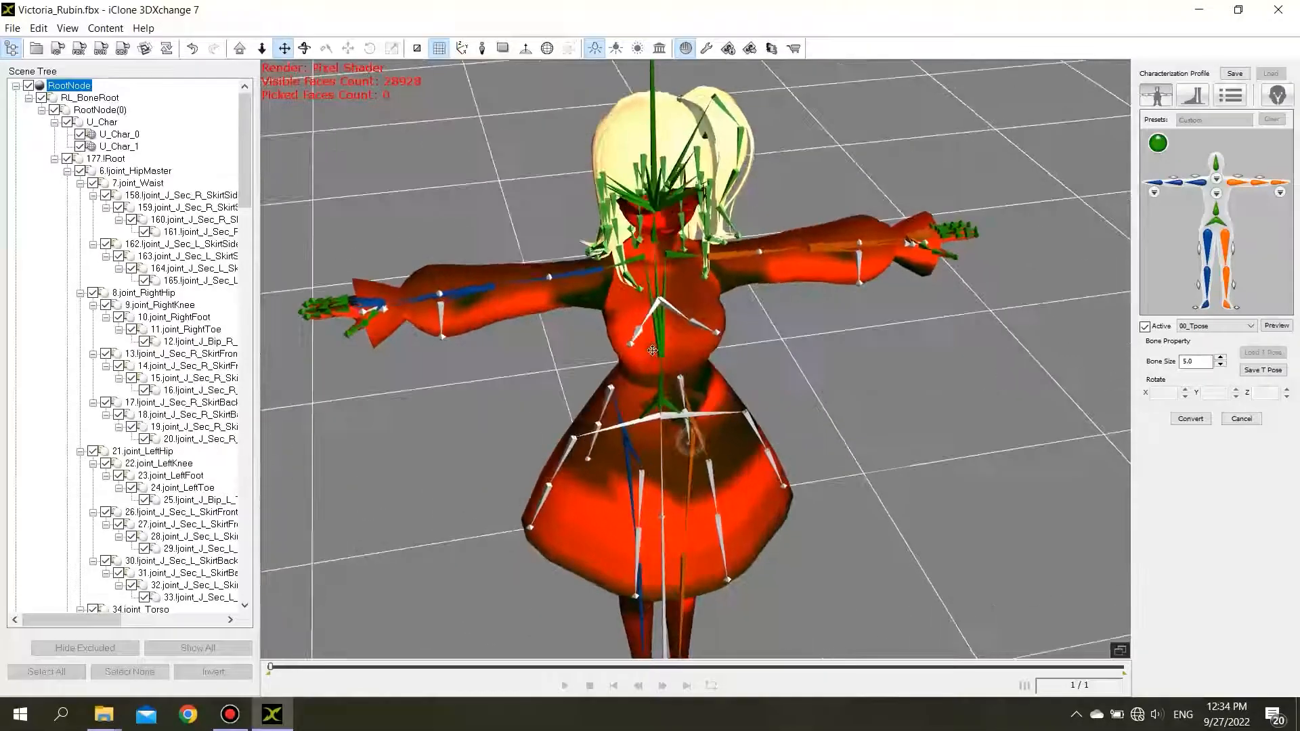
pyautogui.moveTo(691, 441); pyautogui.dragTo(696, 452, button='right')
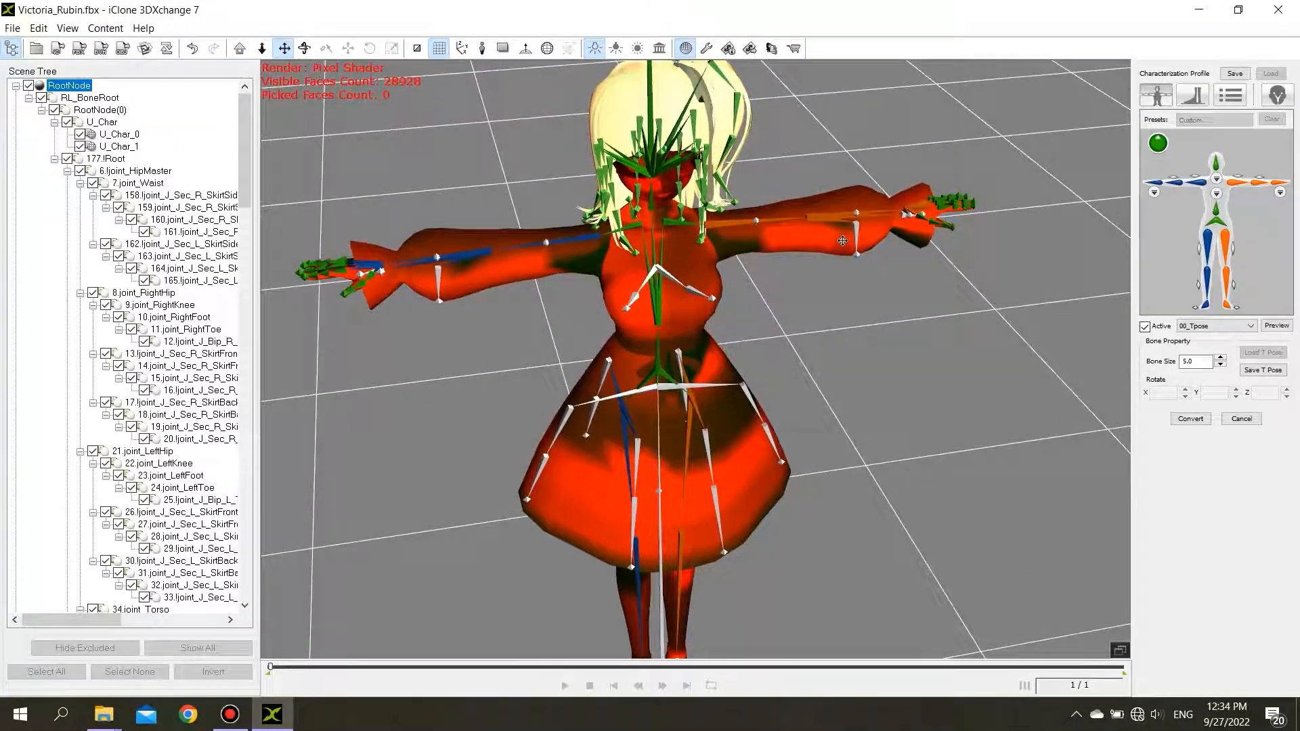
pyautogui.moveTo(676, 252); pyautogui.dragTo(742, 187, button='right')
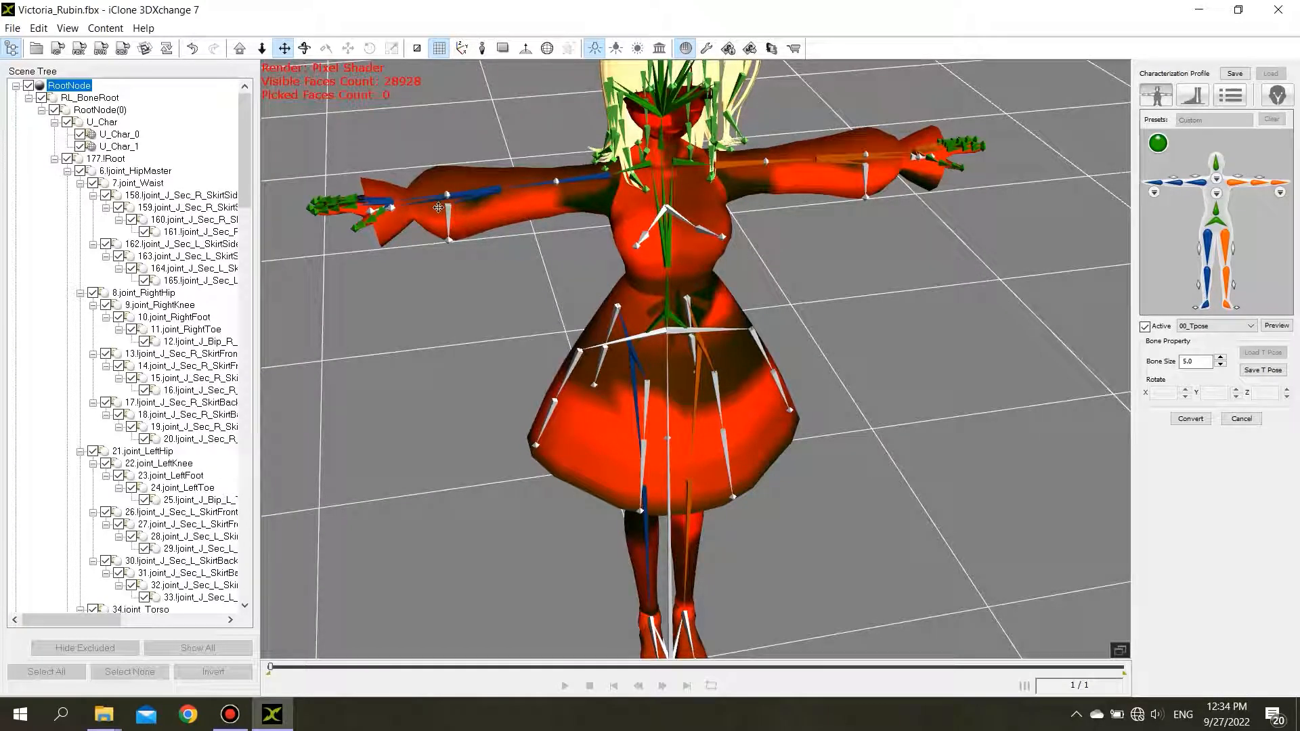
pyautogui.moveTo(811, 422); pyautogui.dragTo(704, 468, button='right')
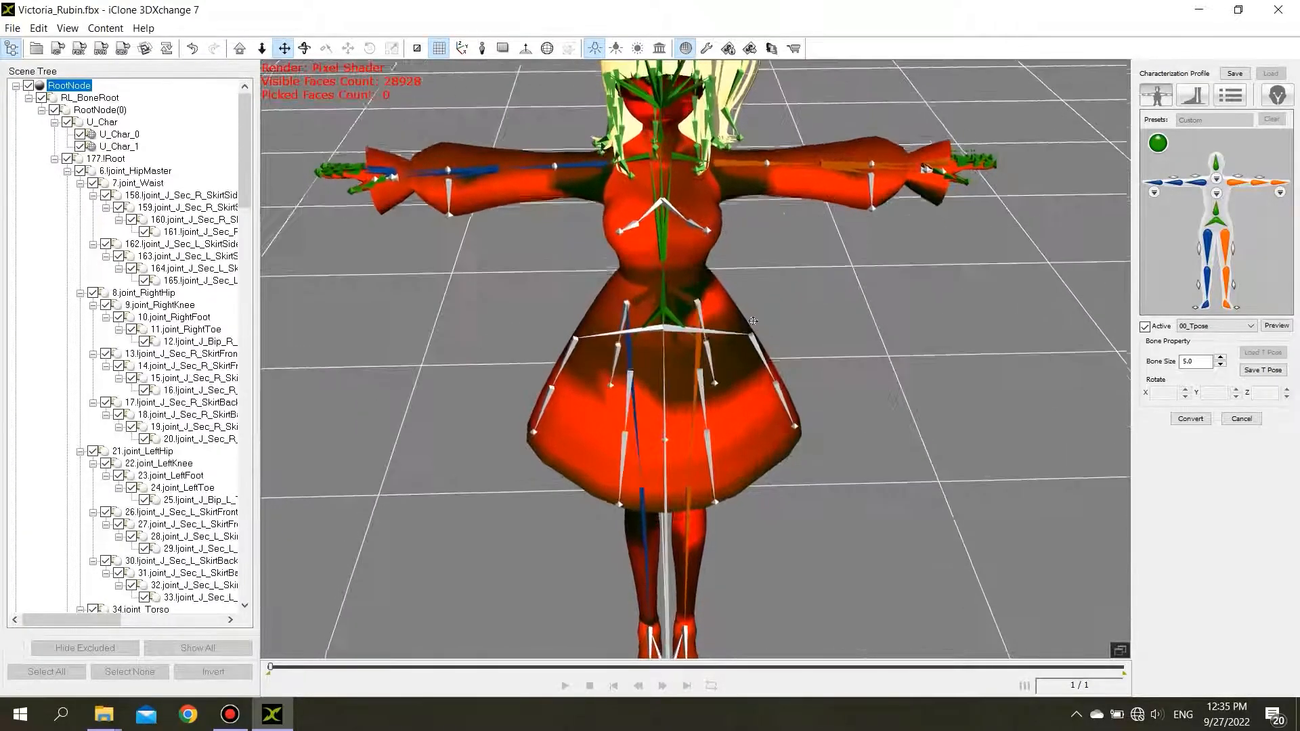
# Convert the characterized model to a Non-Standard character and dismiss the Motion Library update notice.
pyautogui.scroll(-5, 691, 474)
pyautogui.scroll(1, 692, 474)
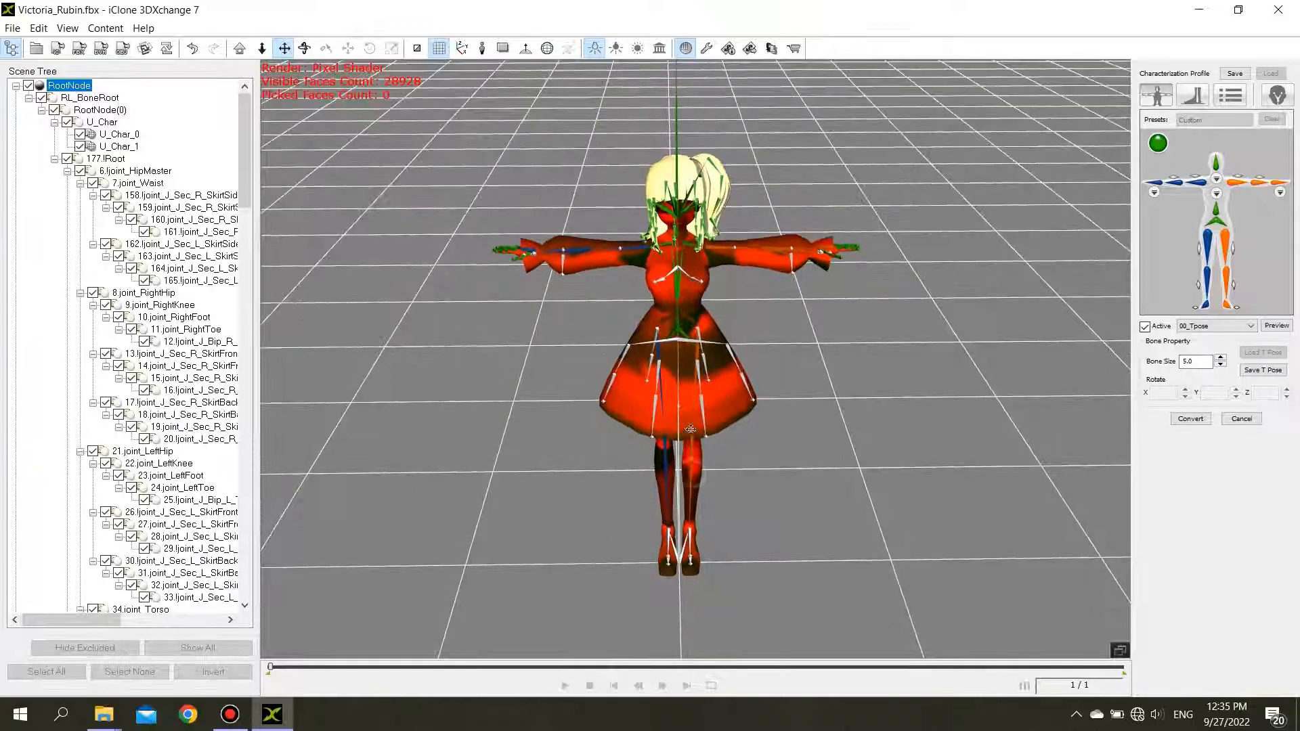
pyautogui.click(1186, 420)
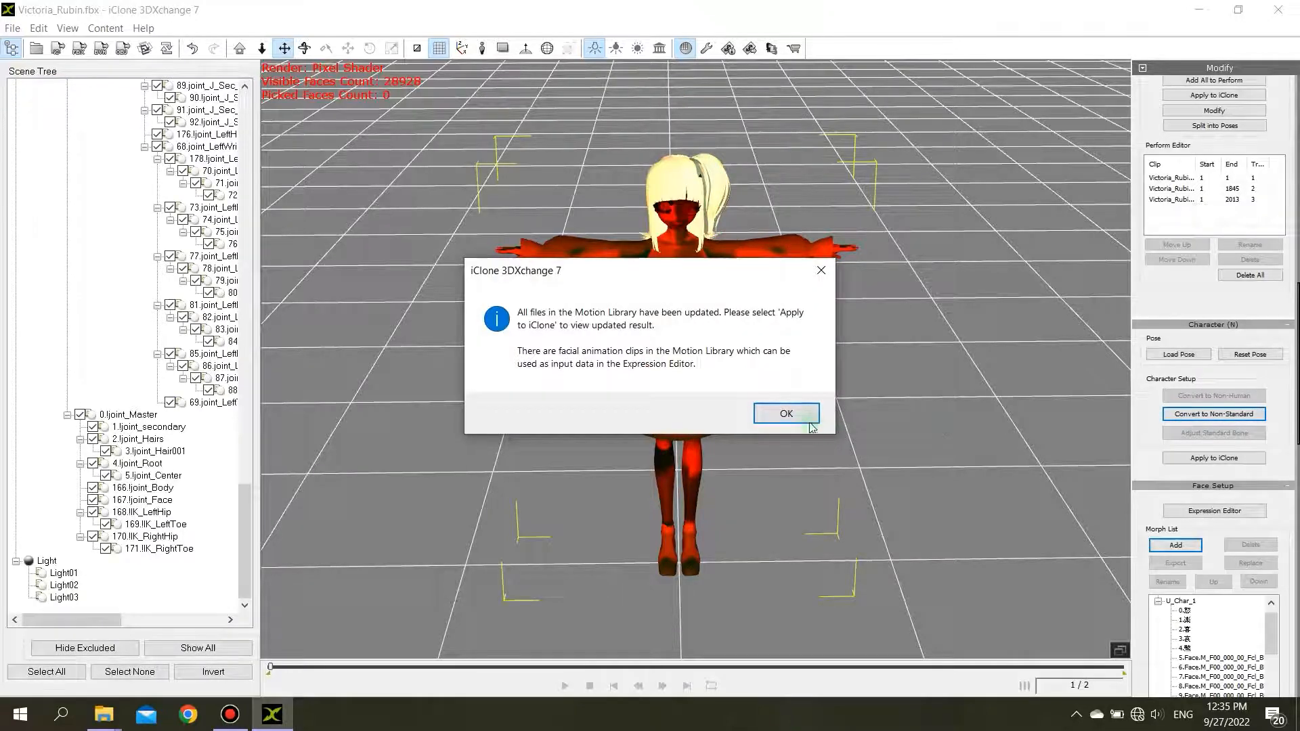
pyautogui.click(804, 416)
# Play the Victoria_Rubin_neru motion from the Motion Library, check the converted character's movement, and return to the first frame.
pyautogui.moveTo(1297, 386); pyautogui.dragTo(1294, 298)
pyautogui.click(1175, 258)
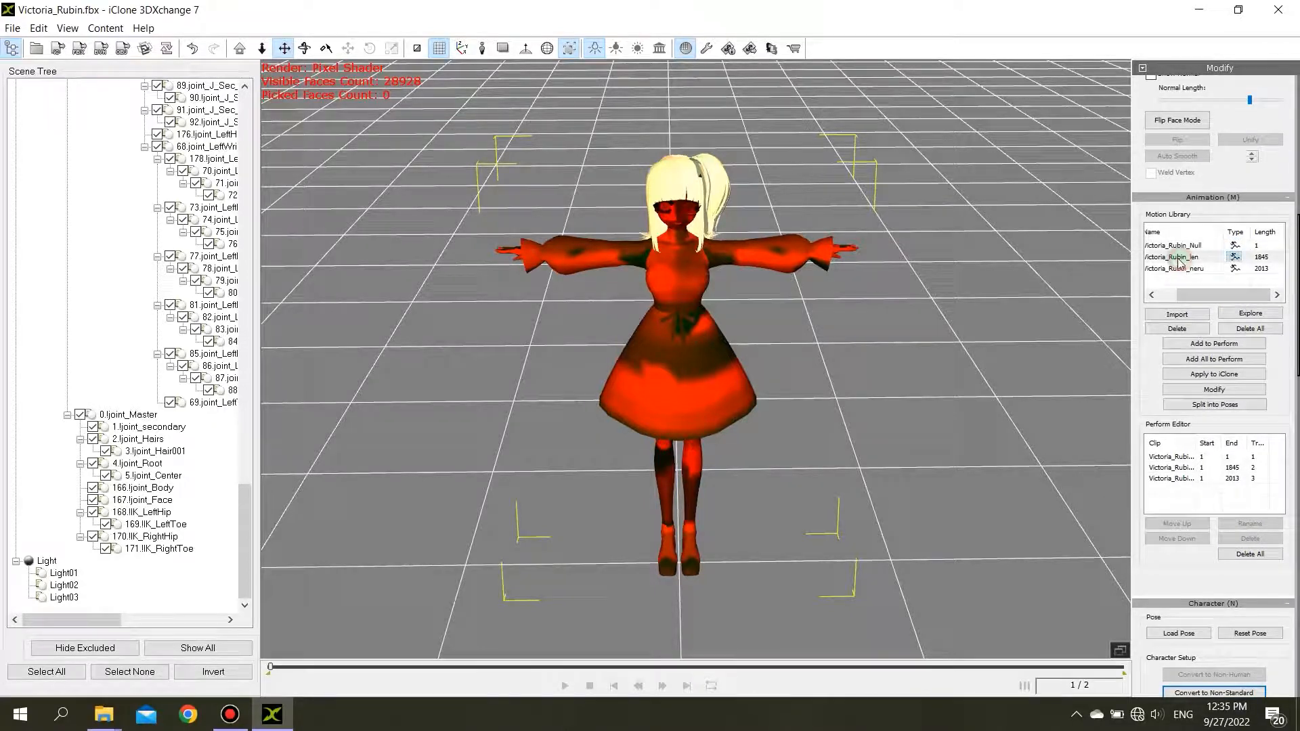
pyautogui.doubleClick(1175, 269)
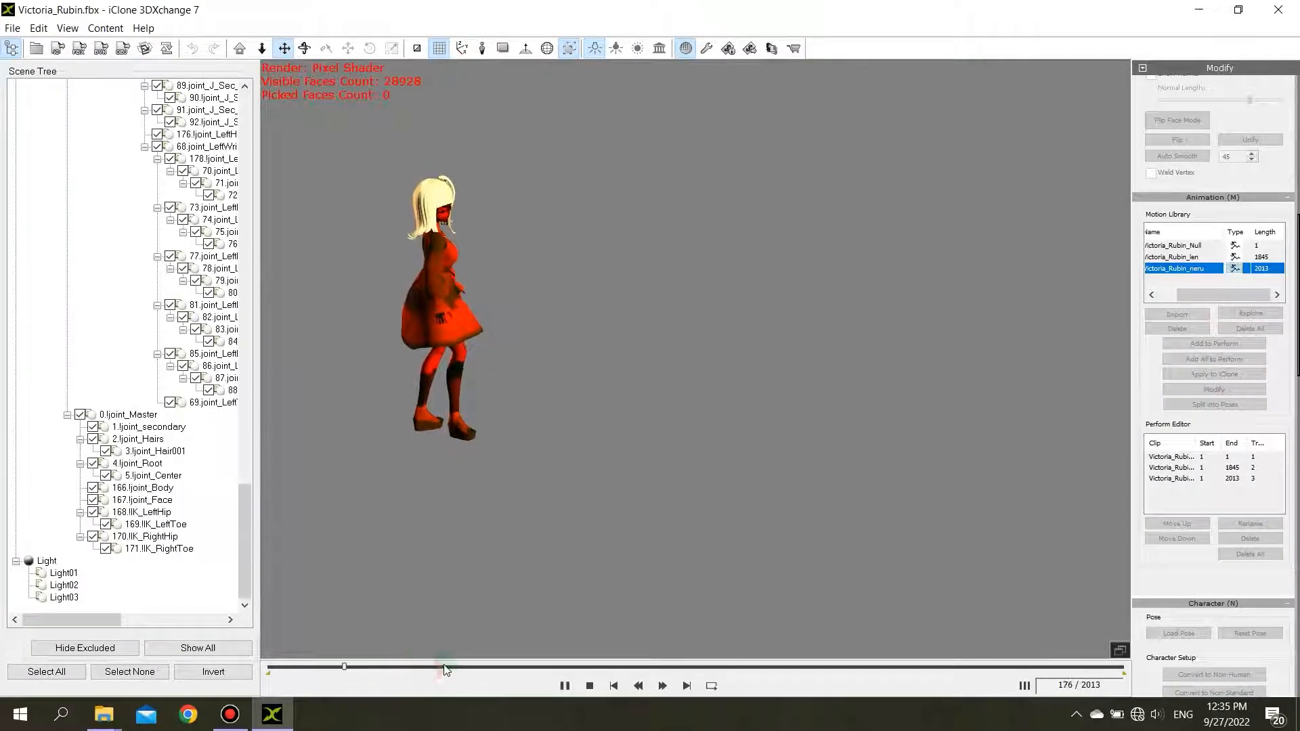
pyautogui.moveTo(524, 333); pyautogui.dragTo(531, 365)
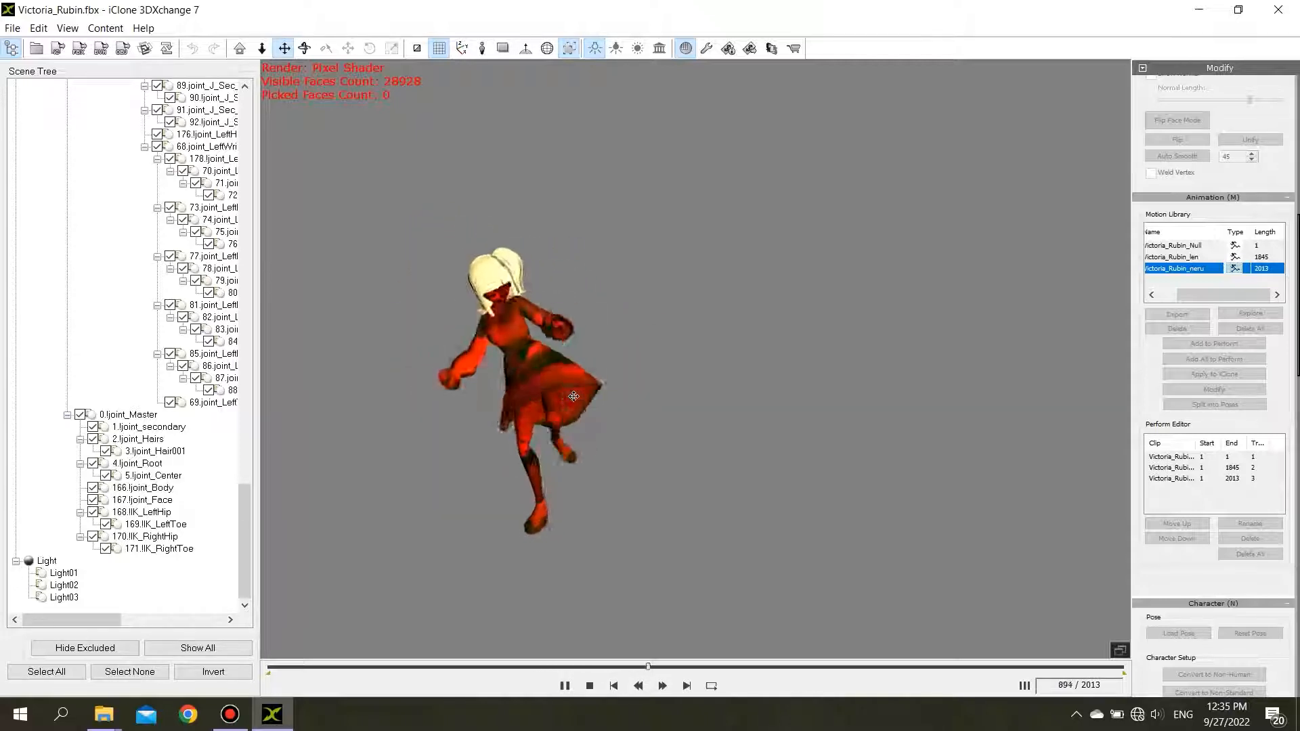
pyautogui.click(565, 686)
pyautogui.click(614, 686)
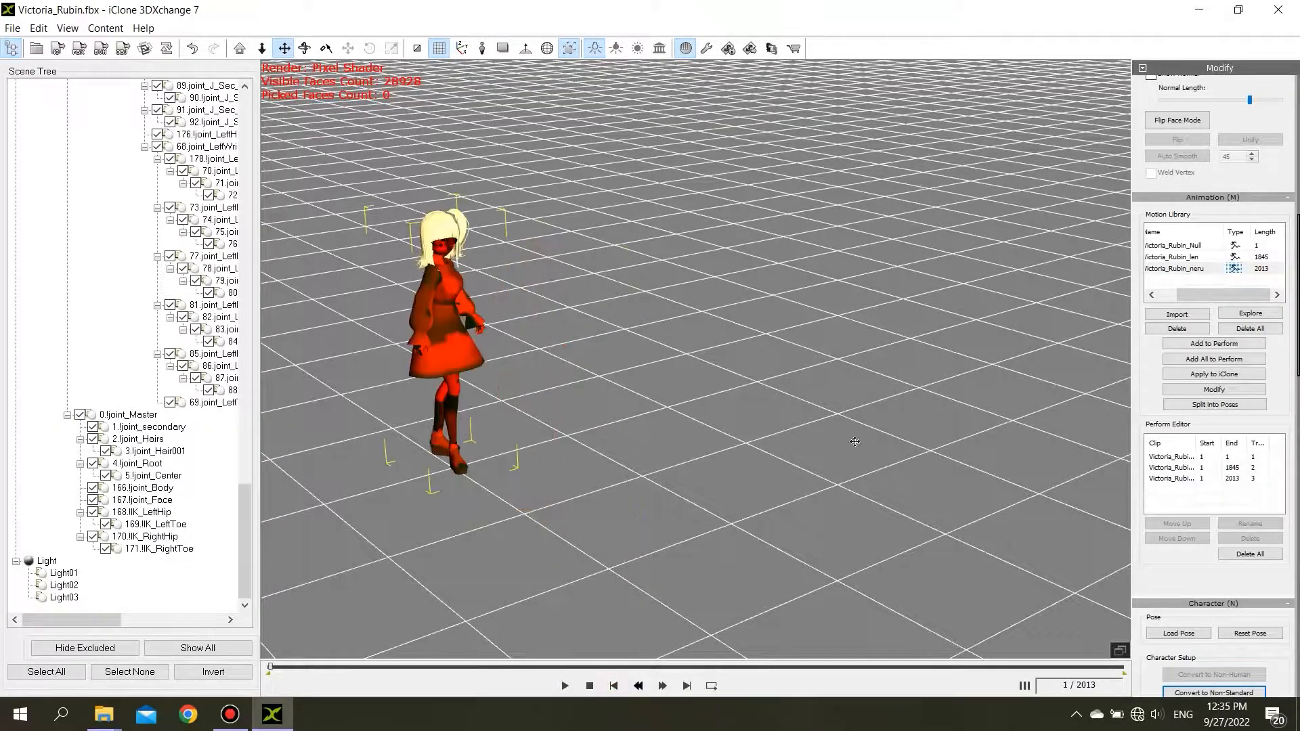
pyautogui.moveTo(855, 441); pyautogui.dragTo(629, 413, button='right')
pyautogui.moveTo(626, 410); pyautogui.dragTo(769, 443)
pyautogui.moveTo(769, 443); pyautogui.dragTo(714, 408, button='right')
pyautogui.scroll(5, 714, 407)
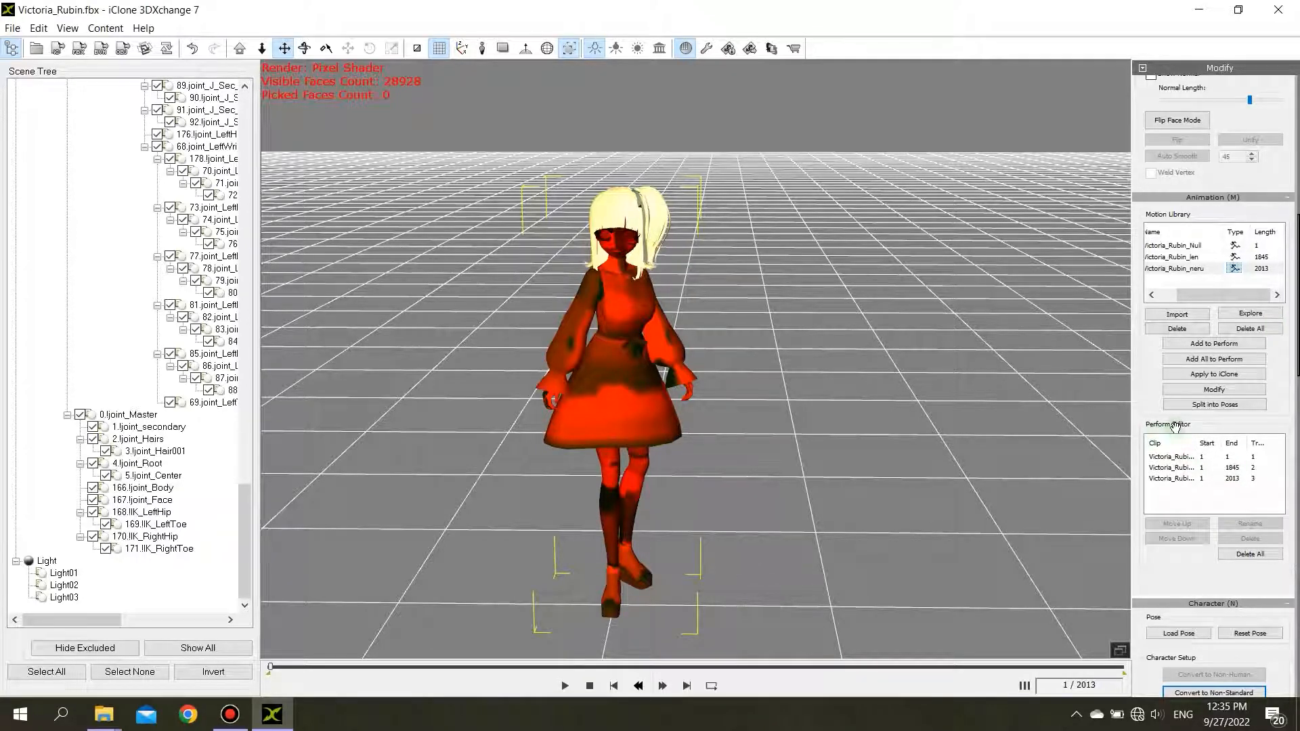
# Clear all clips from the Perform Editor and add only the Victoria_Rubin_len motion to it.
pyautogui.click(1193, 459)
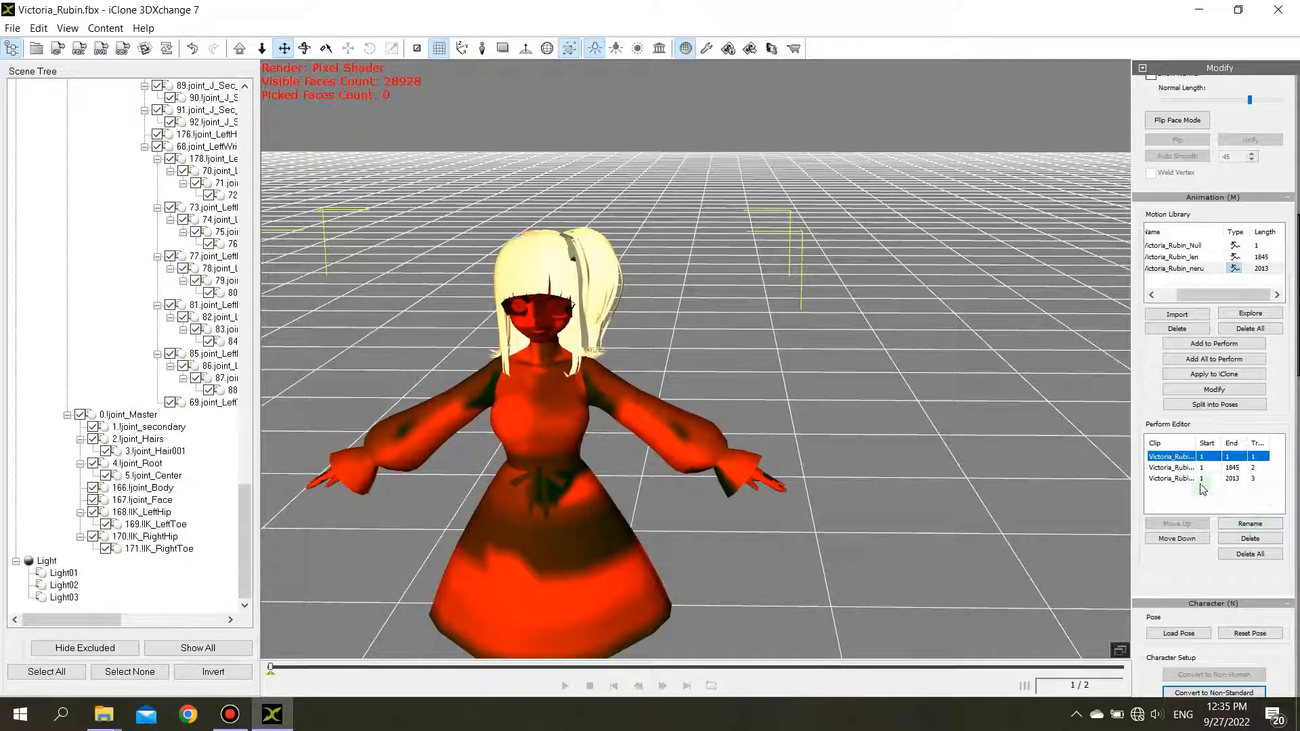
pyautogui.click(1263, 555)
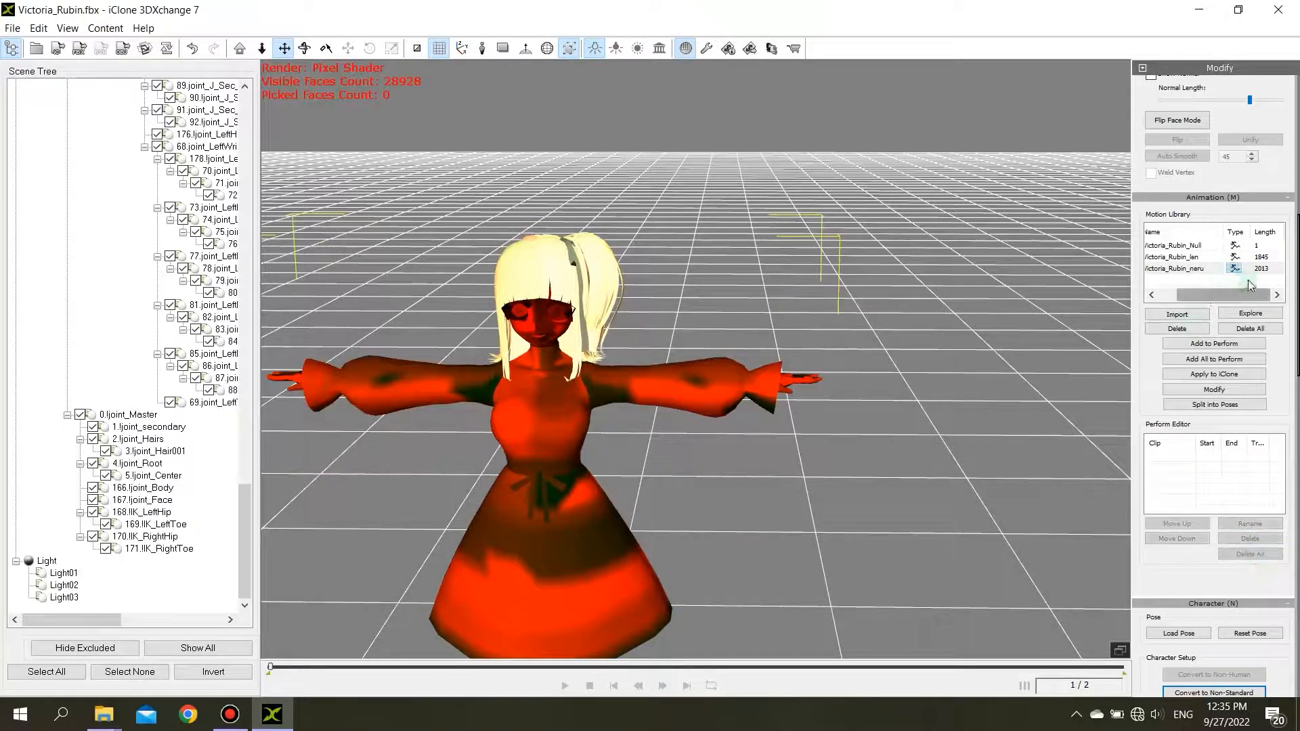
pyautogui.click(1193, 258)
pyautogui.moveTo(1213, 294); pyautogui.dragTo(1130, 298)
pyautogui.moveTo(592, 439); pyautogui.dragTo(583, 441, button='right')
pyautogui.moveTo(974, 420); pyautogui.dragTo(1137, 355, button='right')
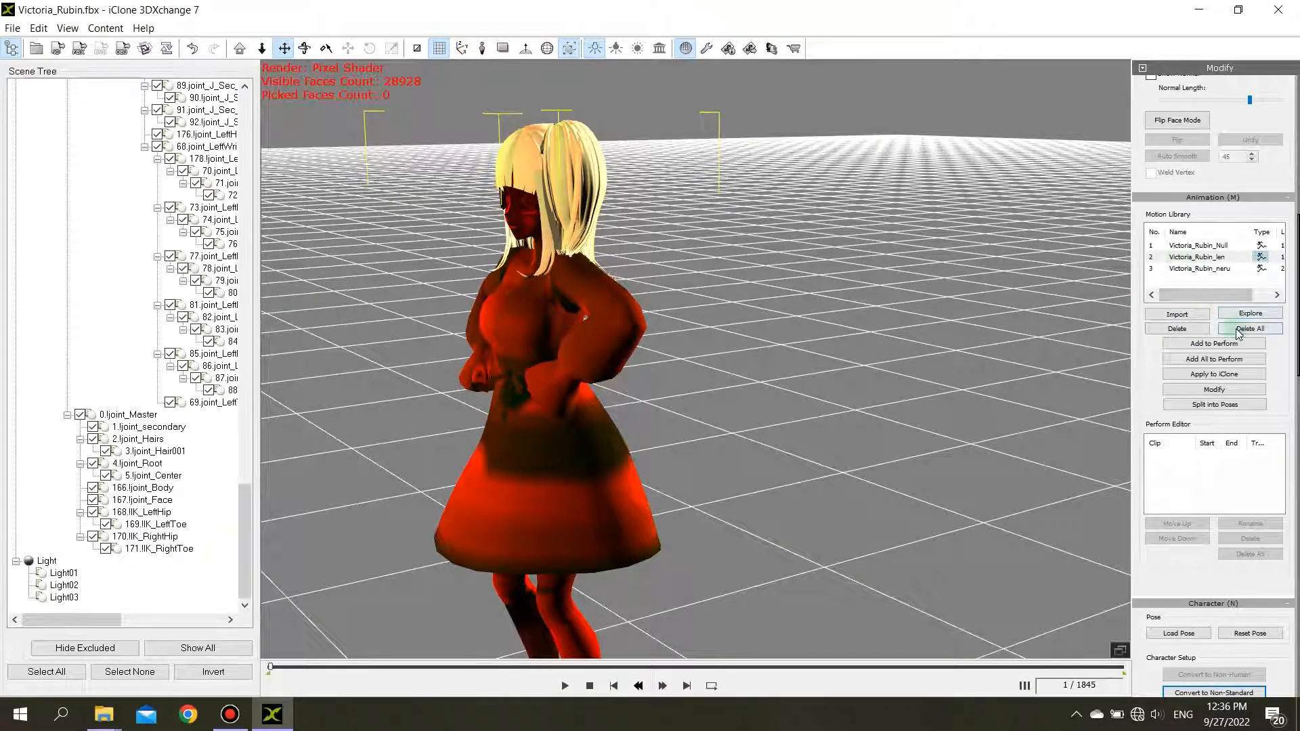
pyautogui.click(1203, 345)
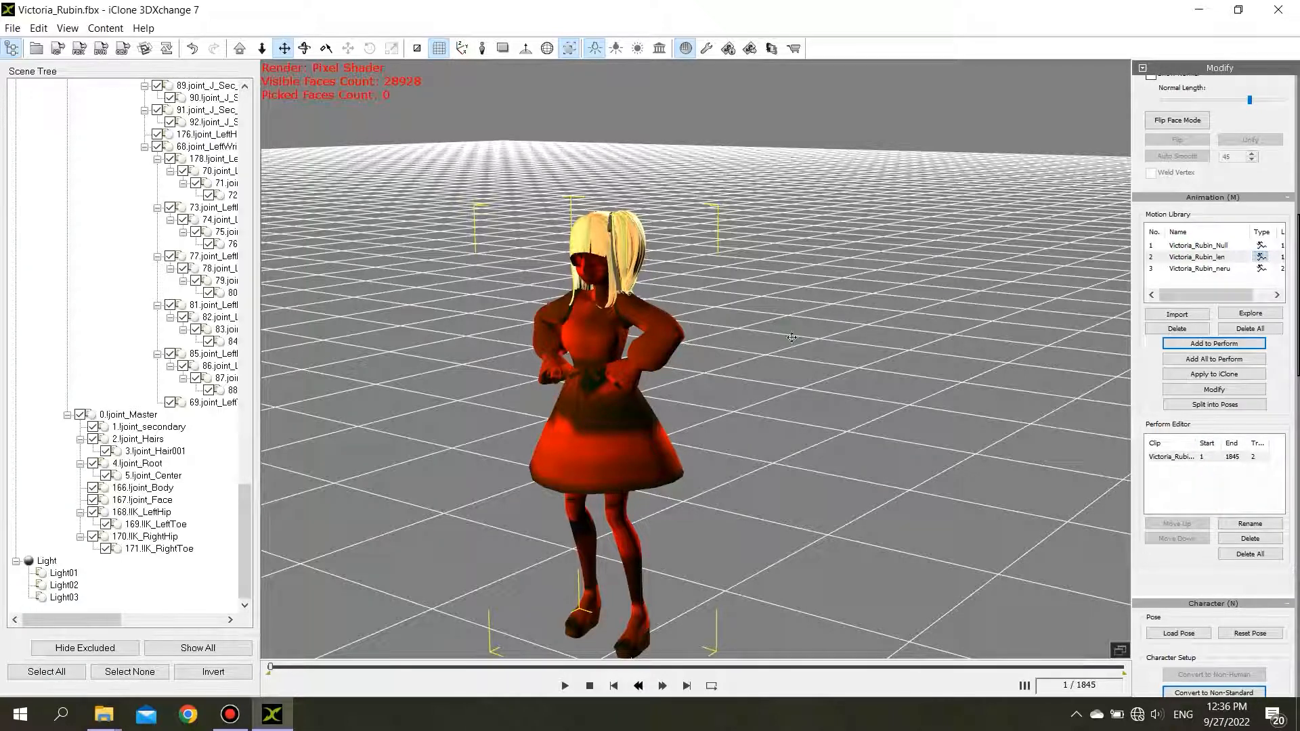
pyautogui.moveTo(1231, 302); pyautogui.dragTo(1250, 302)
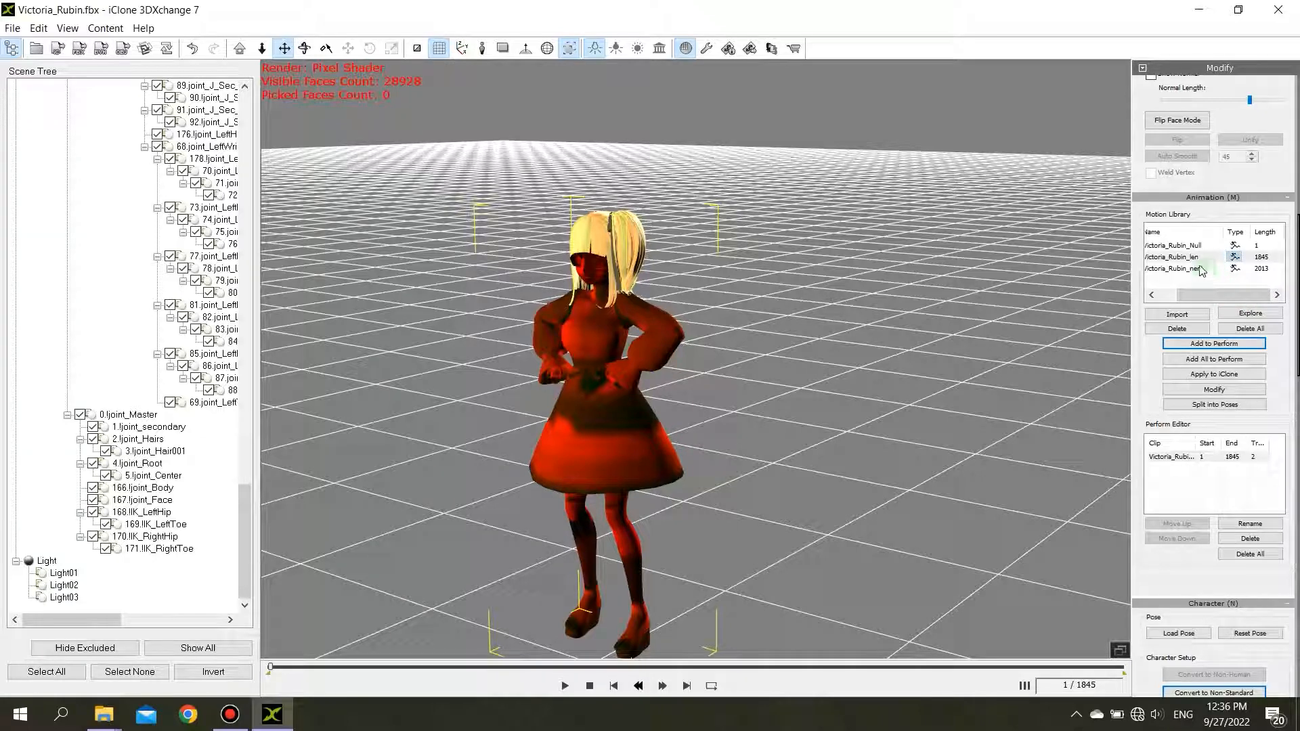
pyautogui.moveTo(633, 341); pyautogui.dragTo(671, 339, button='right')
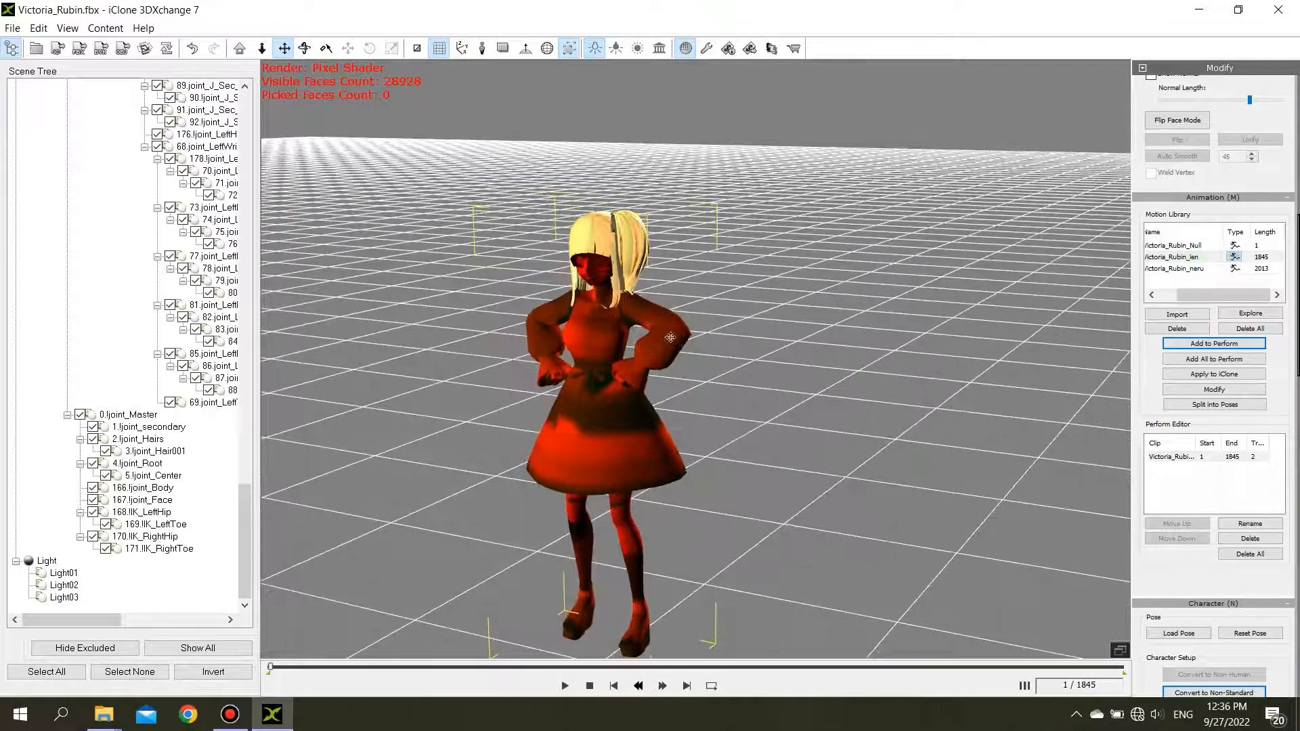
# Start exporting the iClone content with target version iClone 7 and geometry export turned off.
pyautogui.click(13, 29)
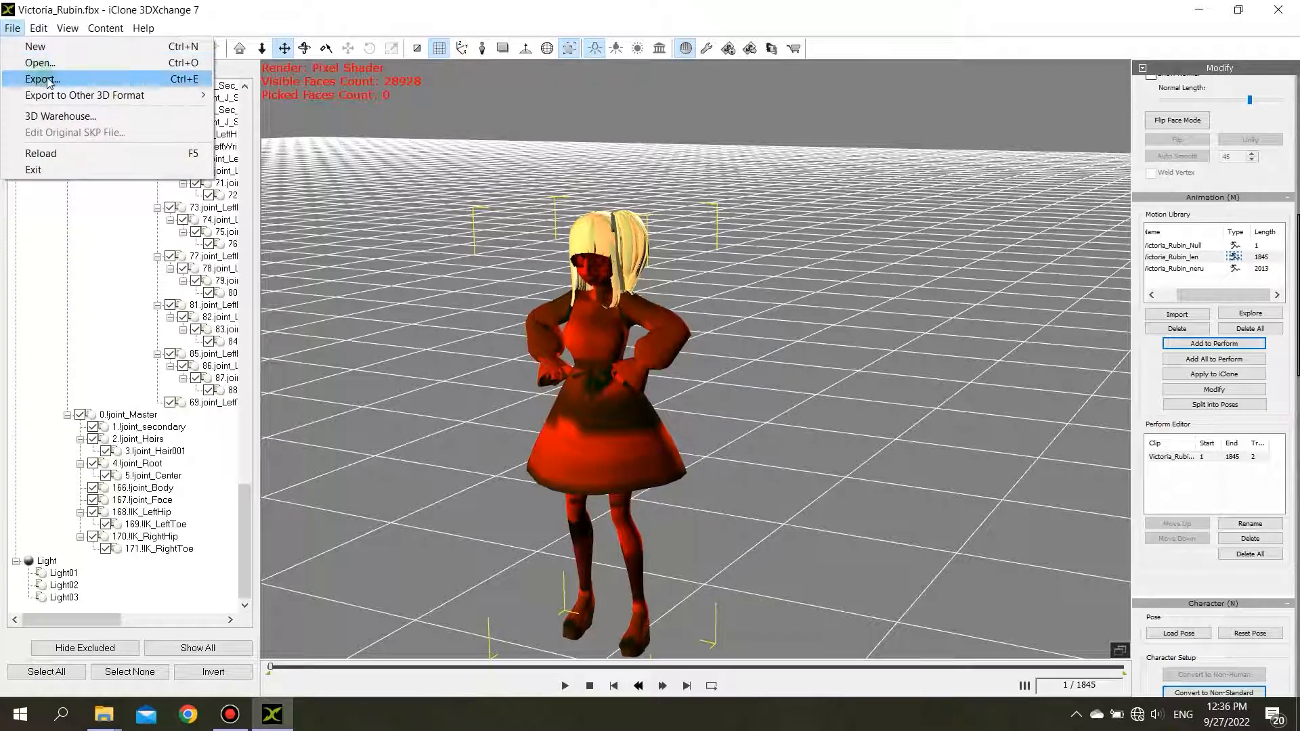
pyautogui.click(88, 80)
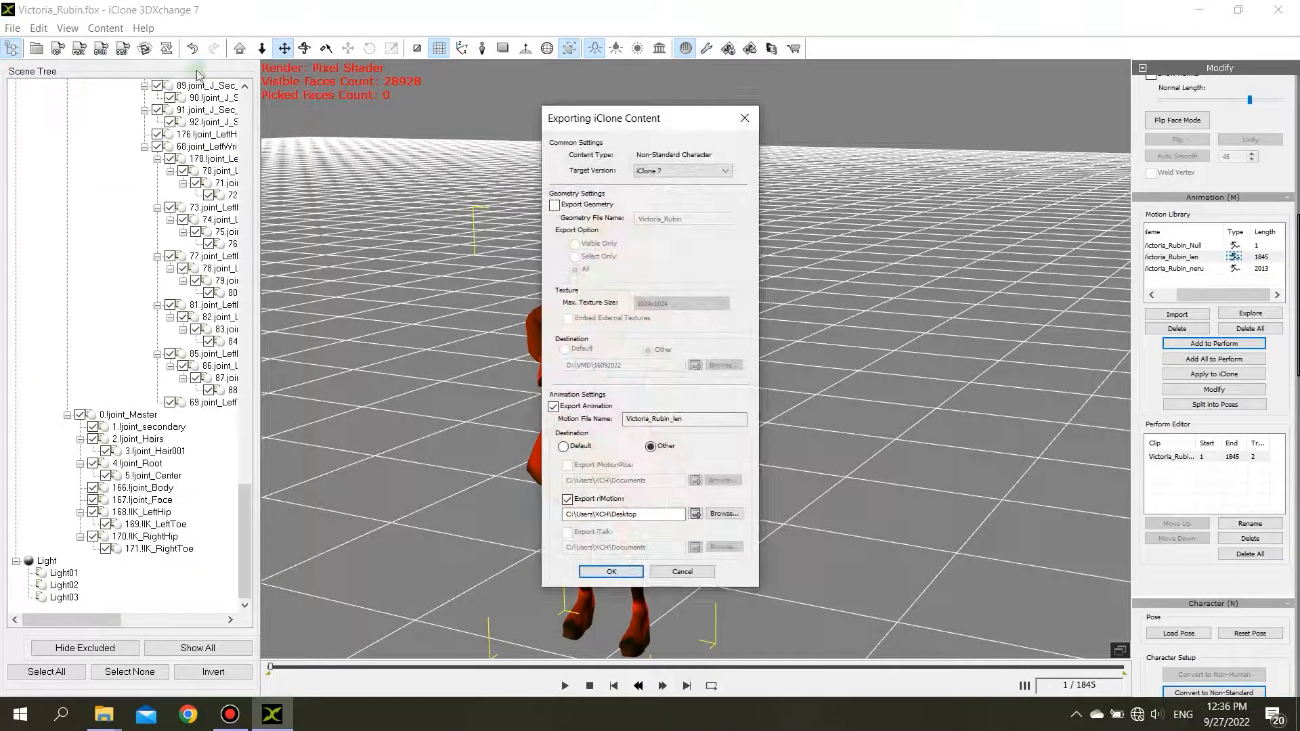
pyautogui.click(726, 171)
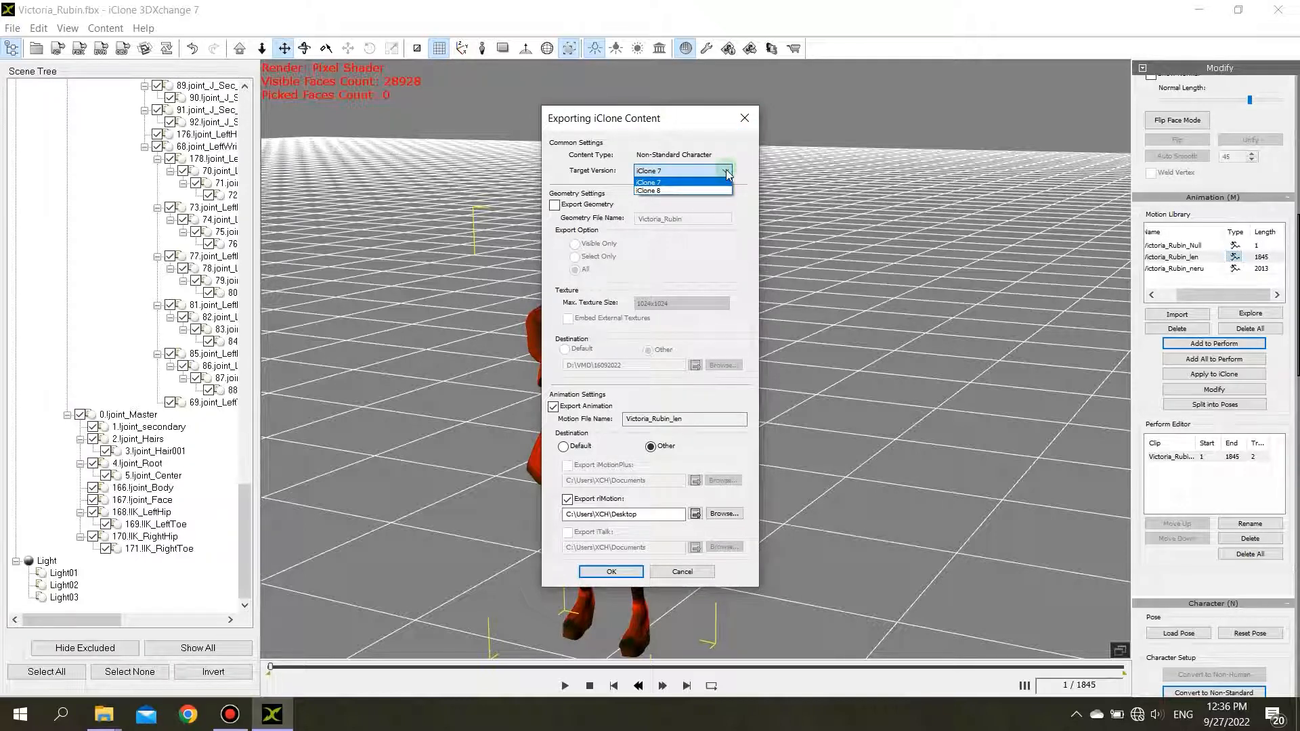
pyautogui.click(718, 214)
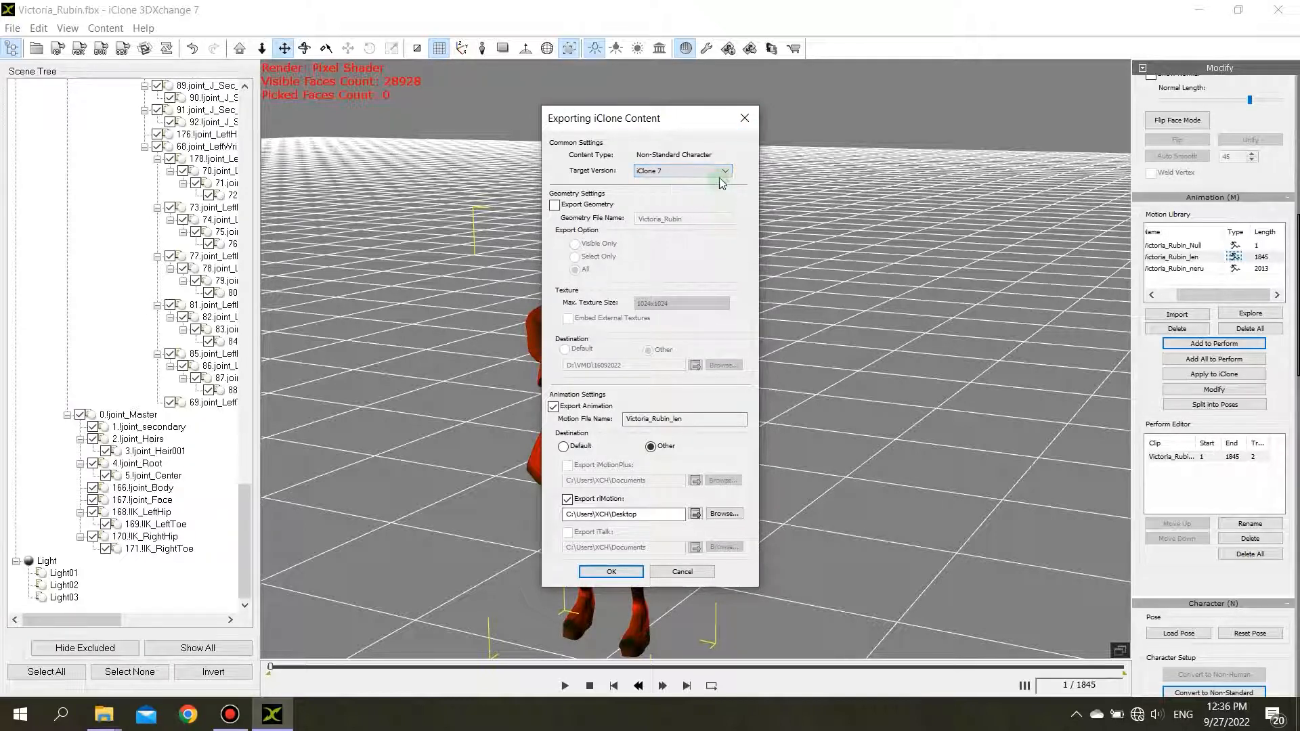
pyautogui.click(722, 175)
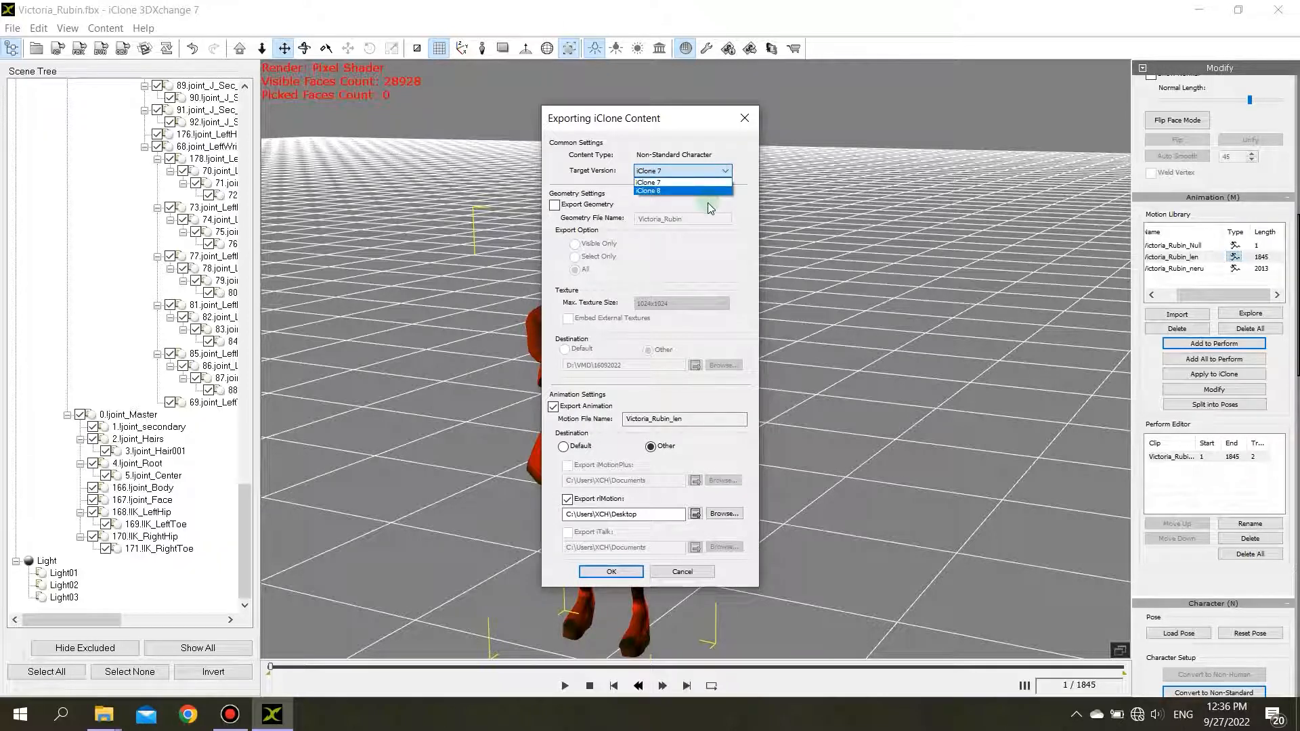
pyautogui.click(708, 203)
pyautogui.click(711, 175)
pyautogui.click(688, 191)
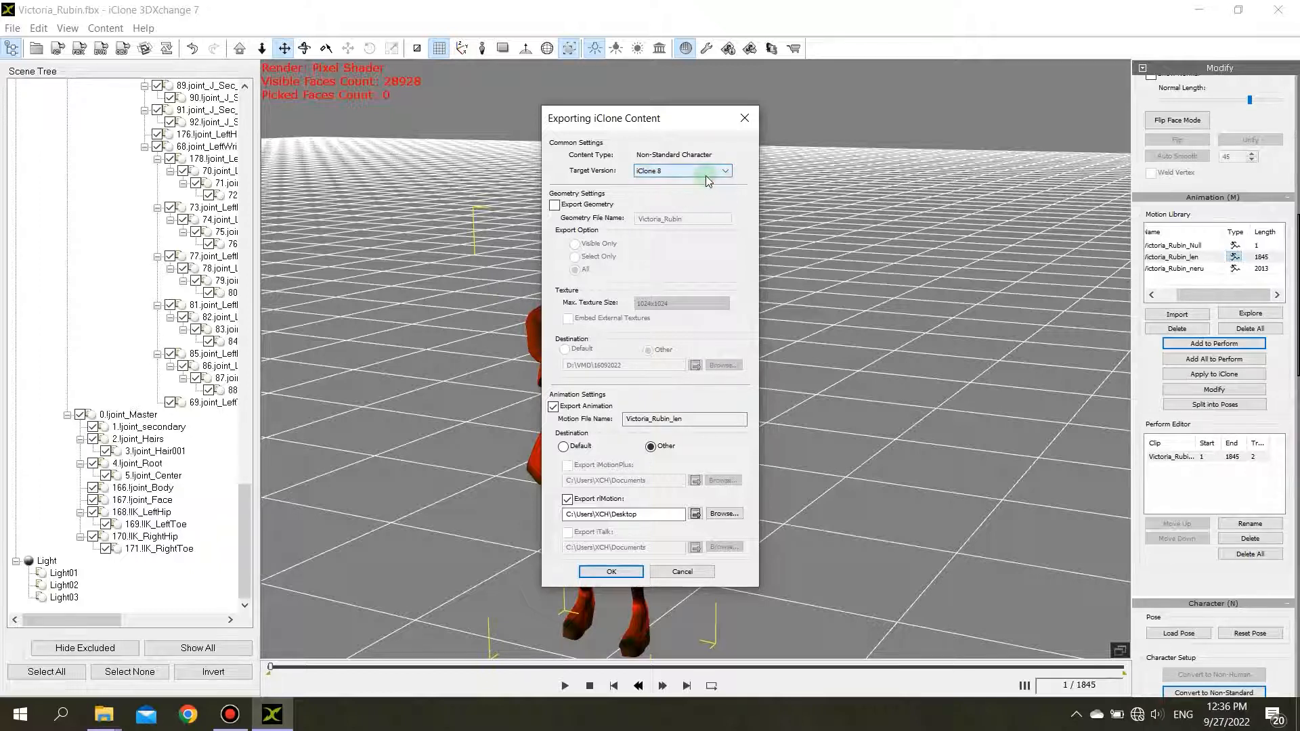
pyautogui.click(706, 177)
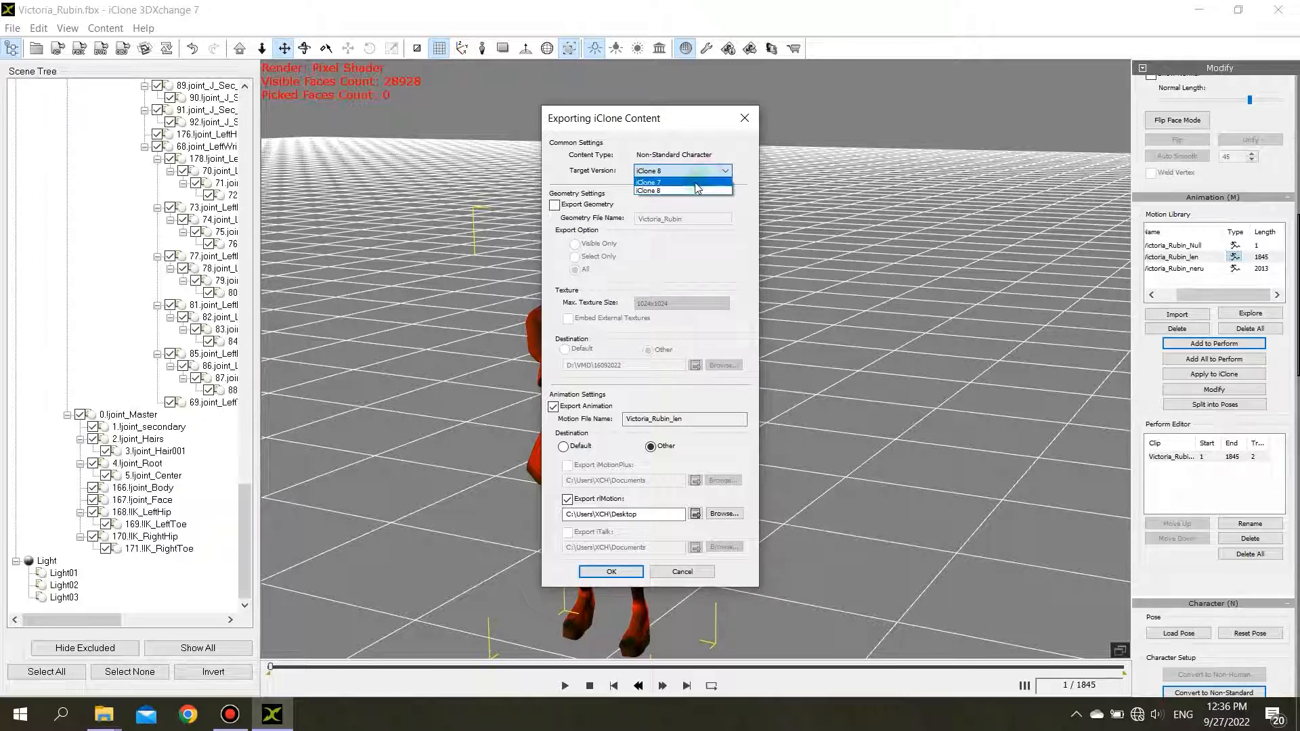
pyautogui.click(696, 183)
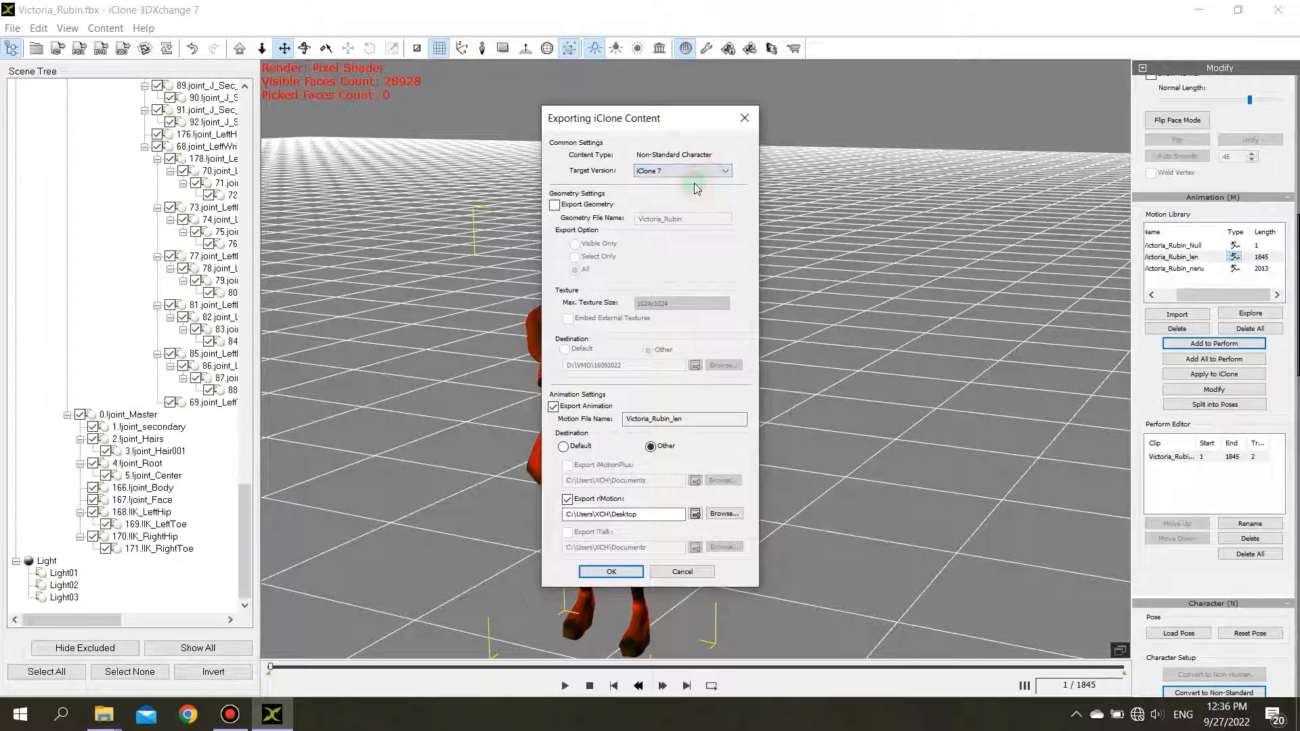
pyautogui.click(555, 205)
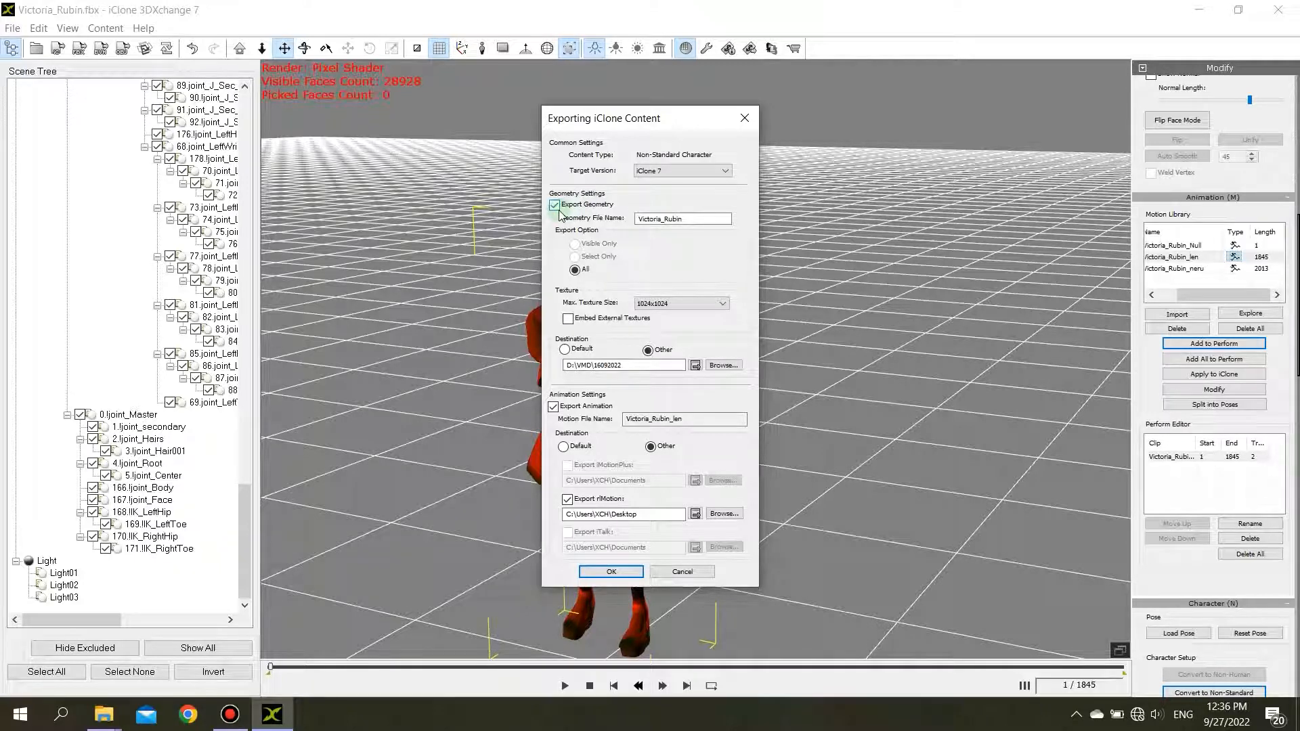
pyautogui.click(555, 205)
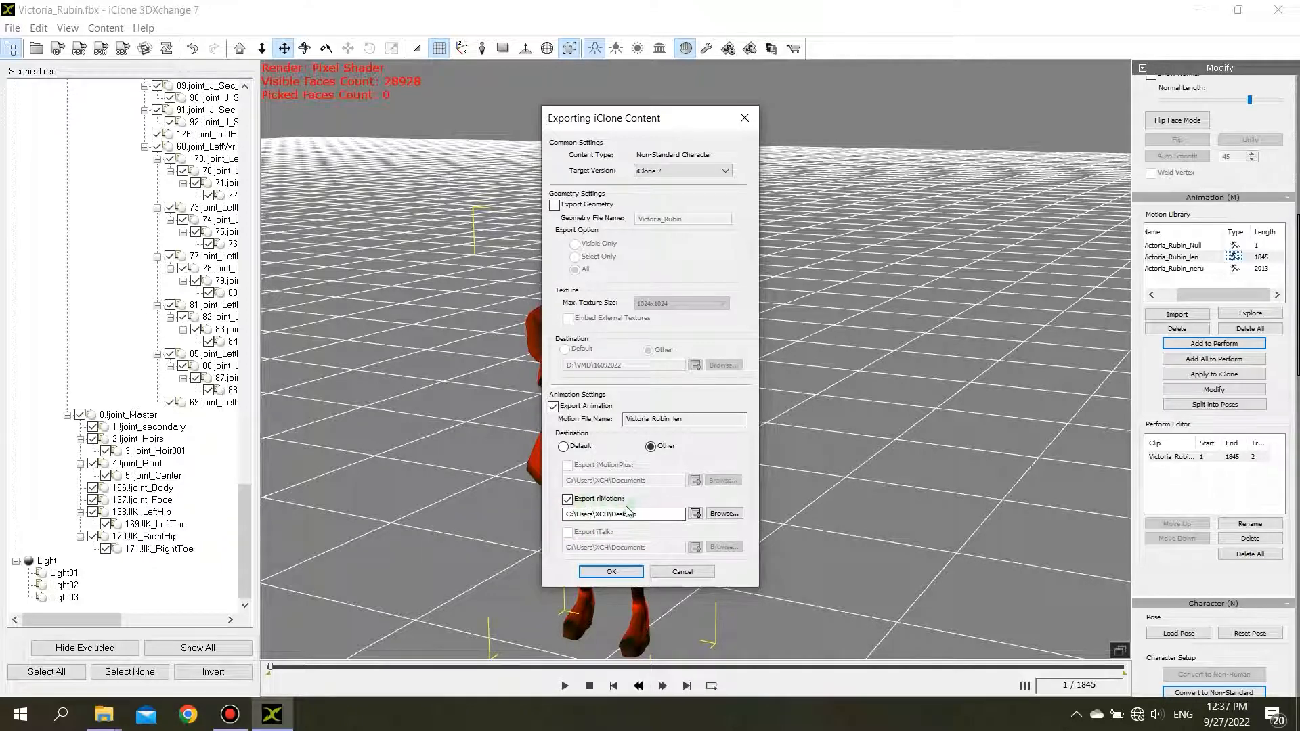
# Browse for the rlMotion export destination and create a new folder on the Desktop.
pyautogui.click(722, 514)
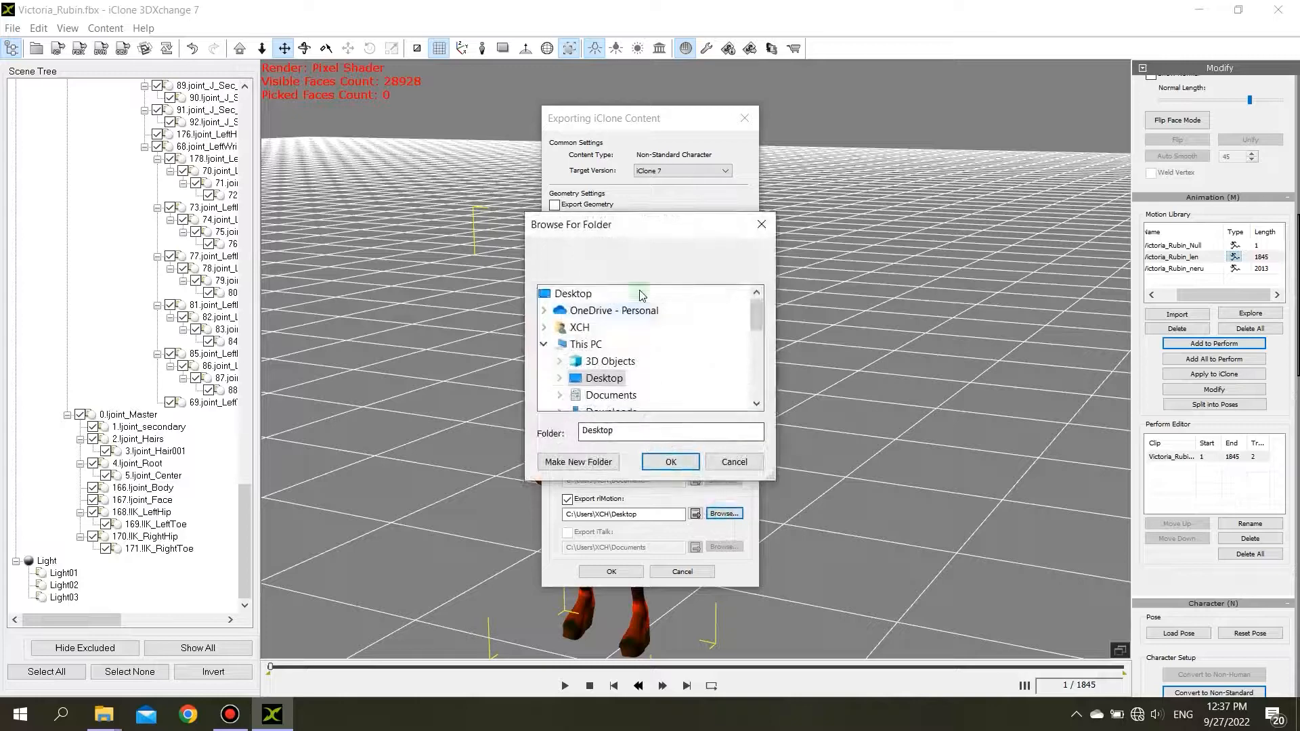
pyautogui.scroll(-2, 489, 324)
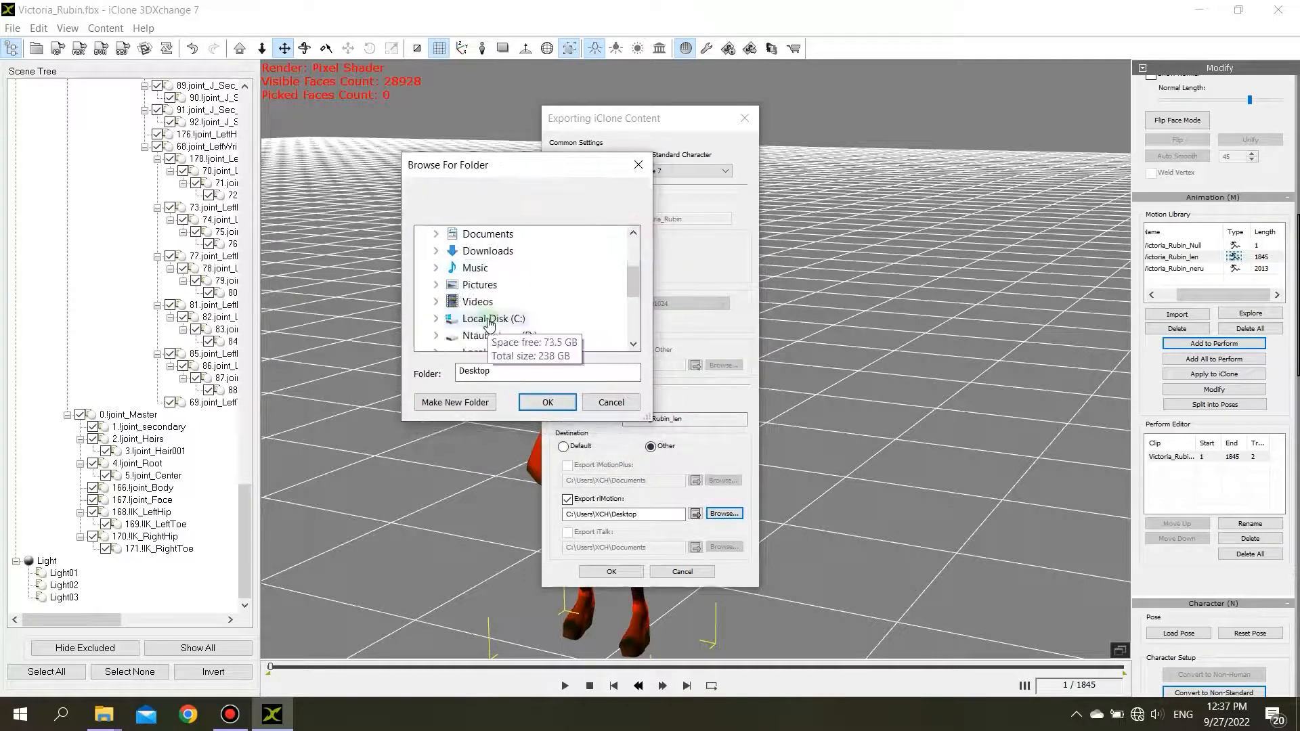
pyautogui.scroll(2, 487, 318)
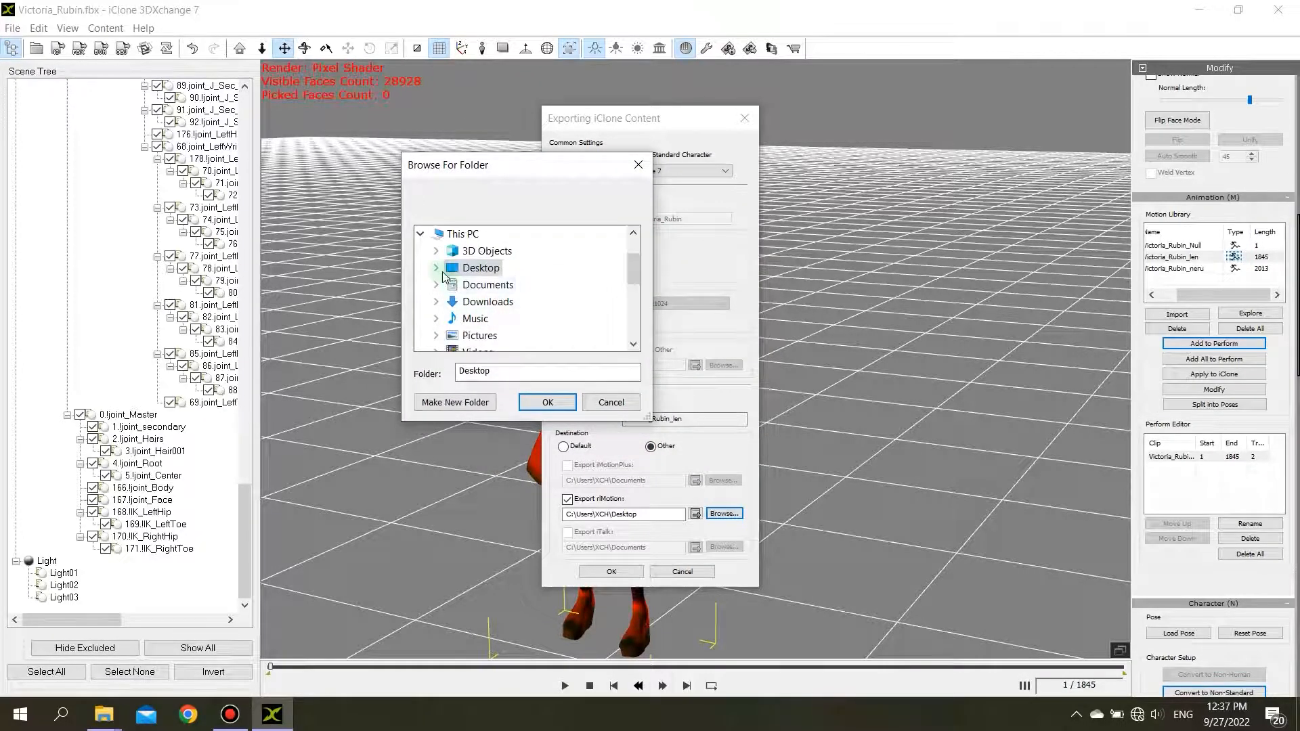
pyautogui.click(436, 250)
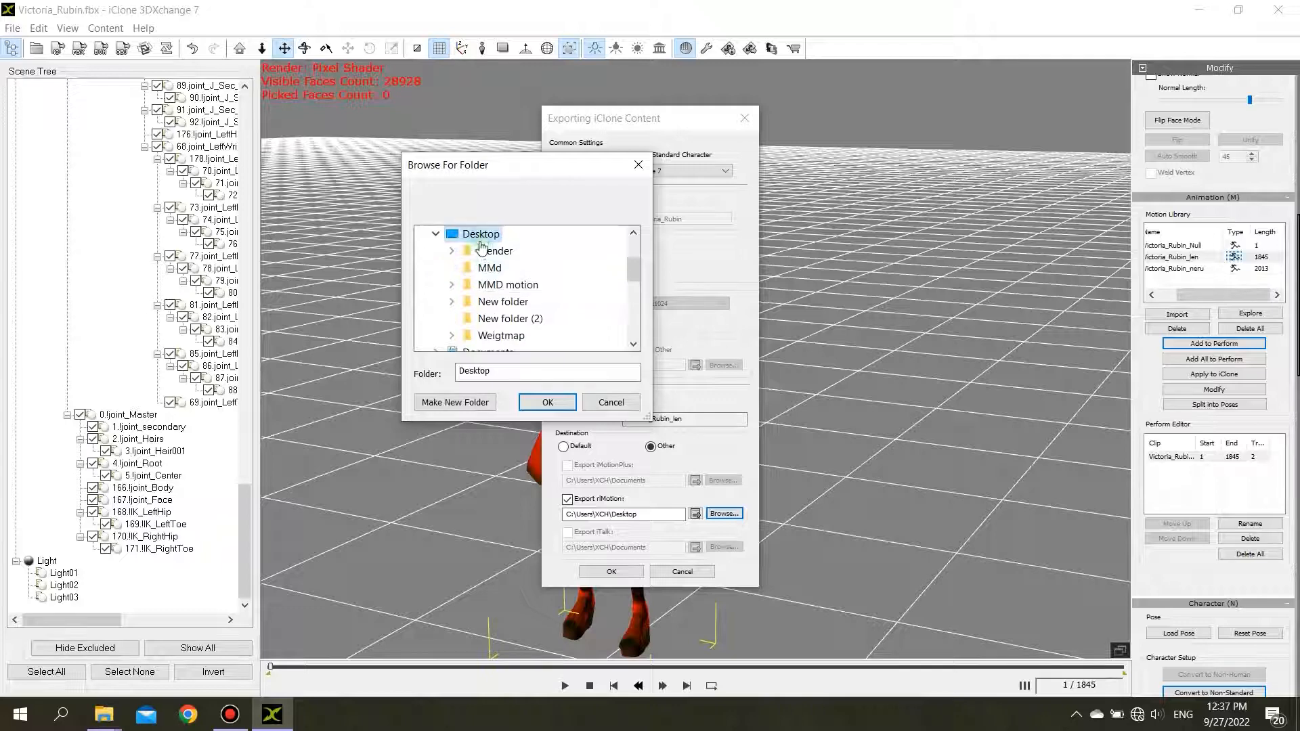
pyautogui.rightClick(484, 237)
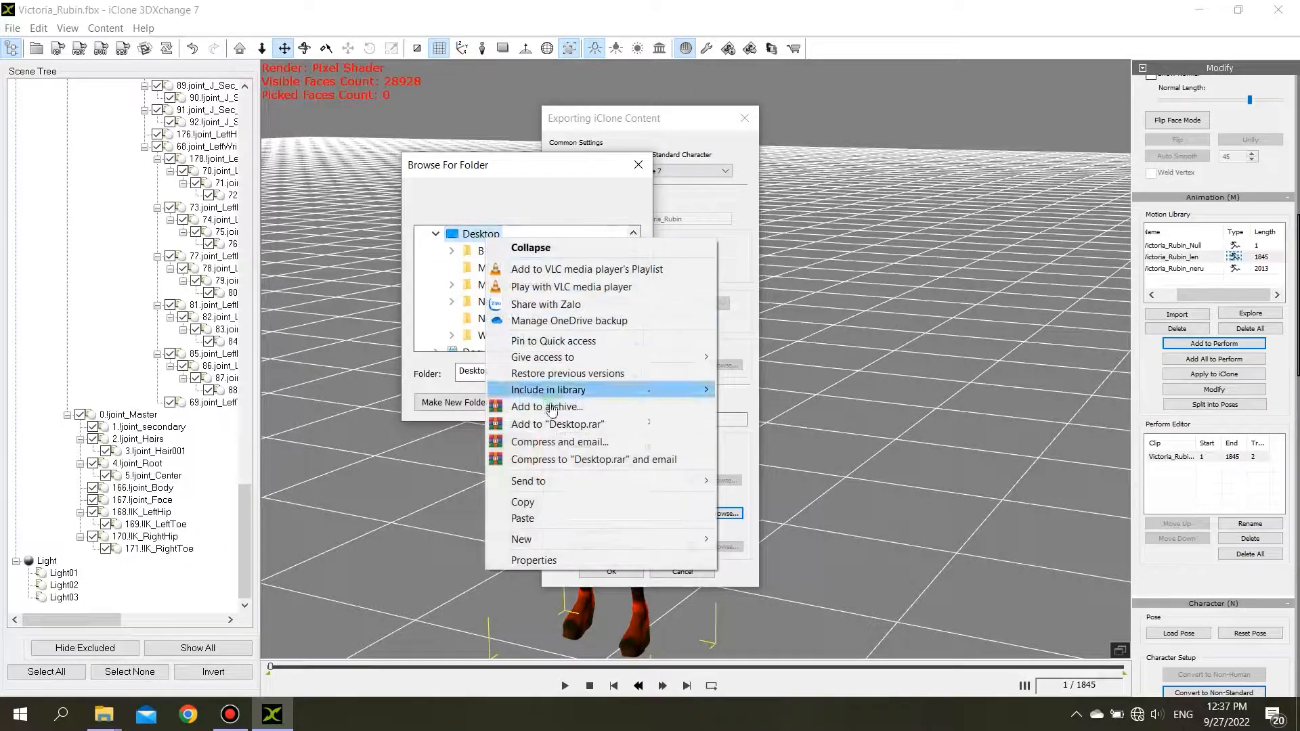
pyautogui.moveTo(691, 547)
pyautogui.click(752, 540)
pyautogui.press('Return')
# Rename the new Desktop folder as 111 and accept it as the rlMotion destination.
pyautogui.click(529, 337)
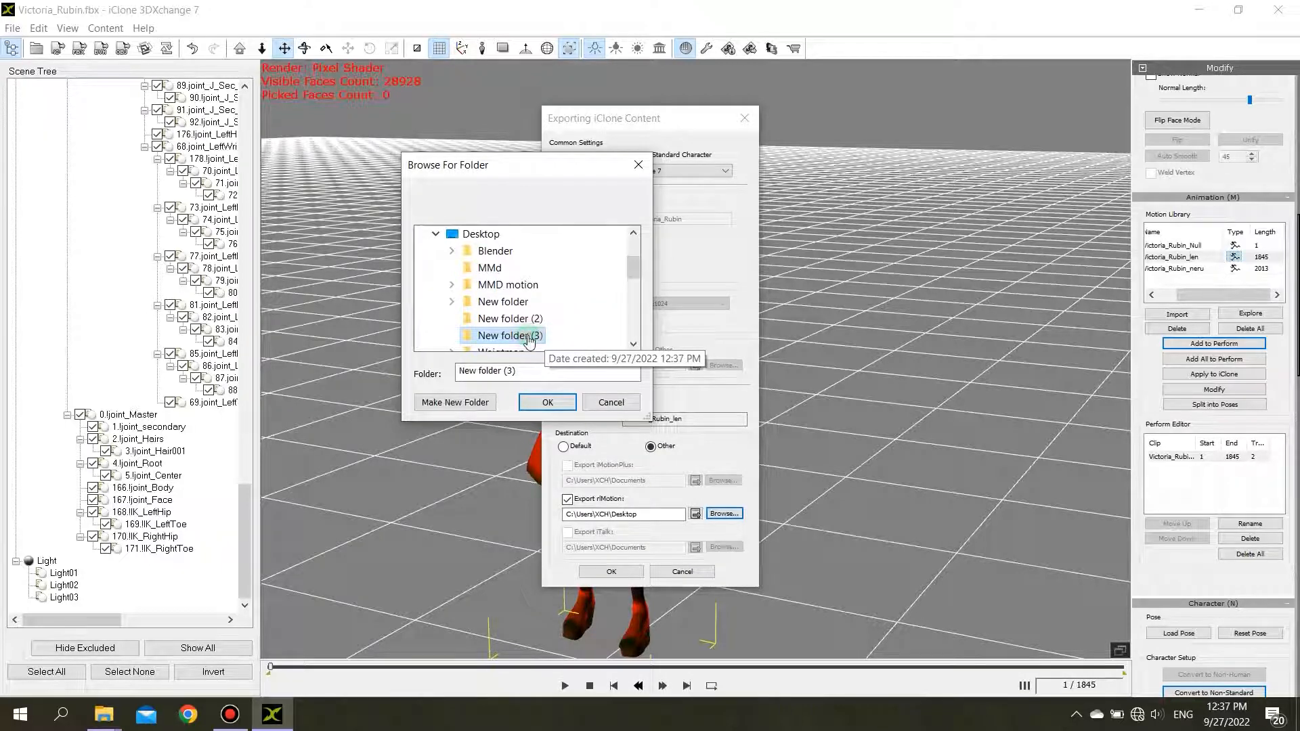
pyautogui.rightClick(529, 339)
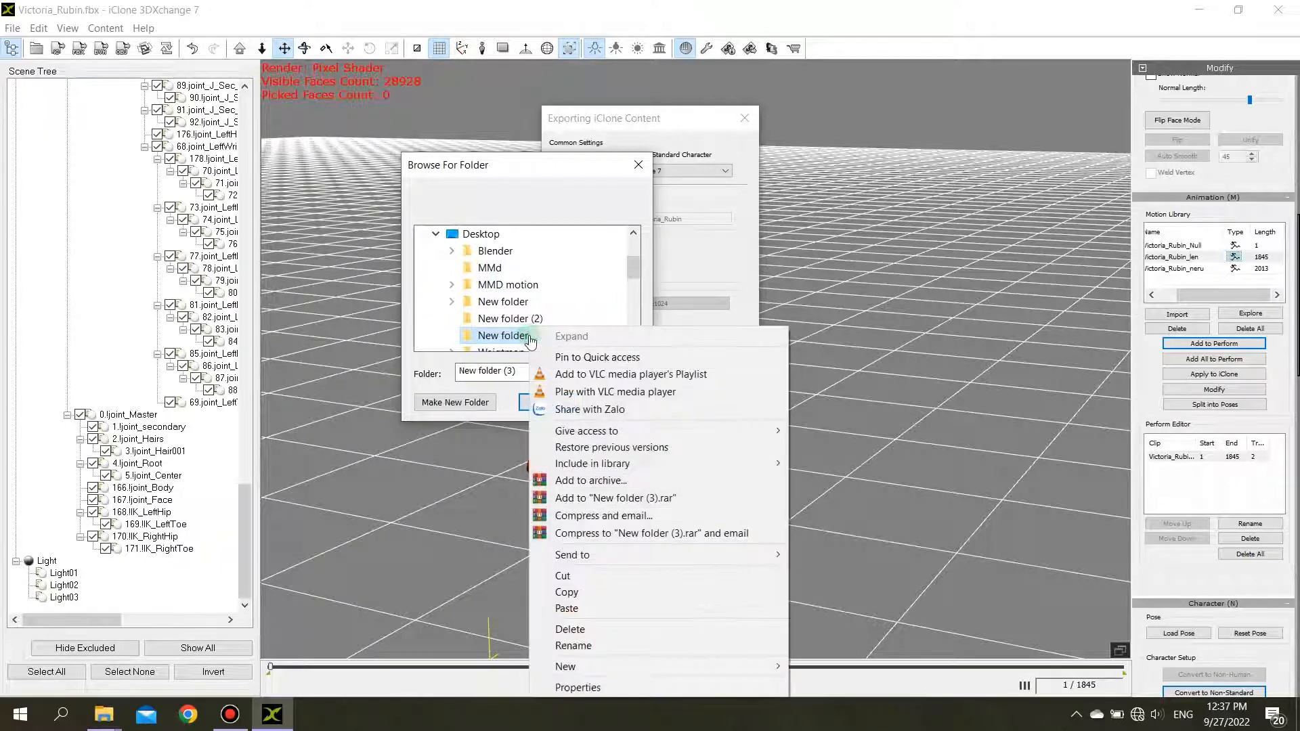
pyautogui.click(576, 644)
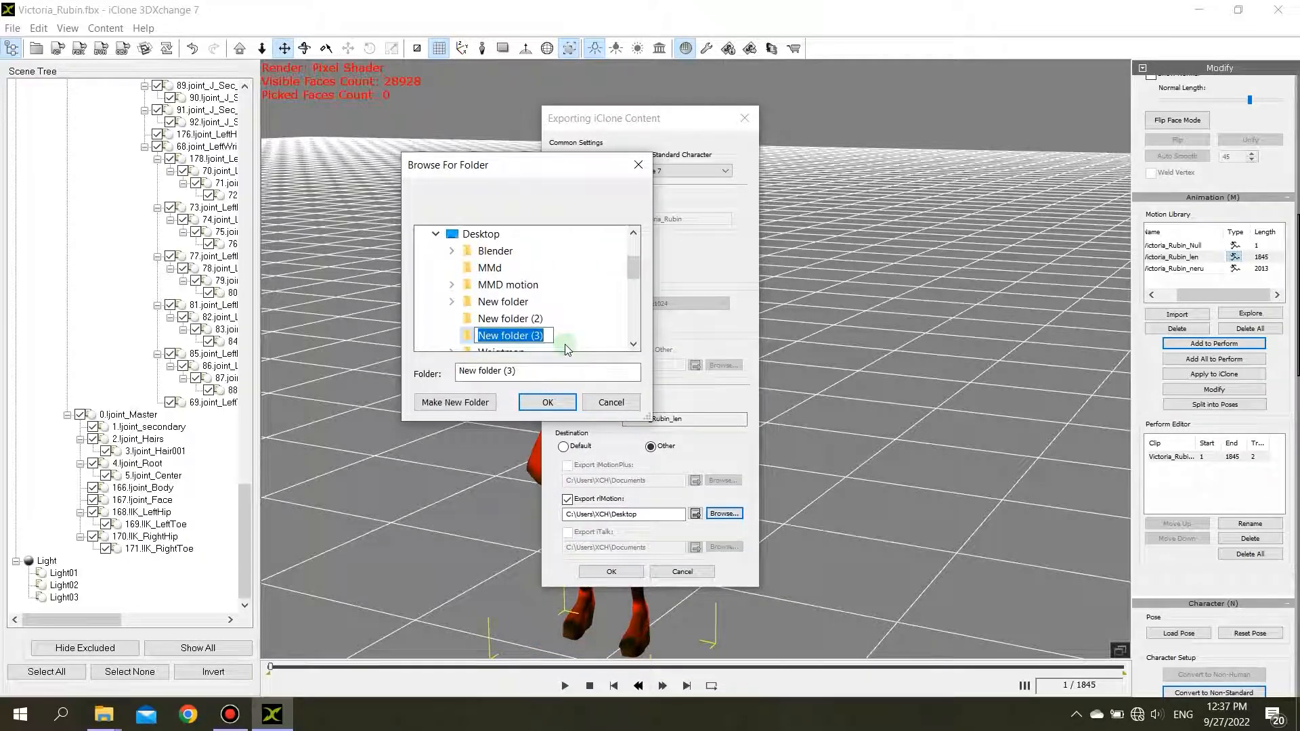
pyautogui.write('111')
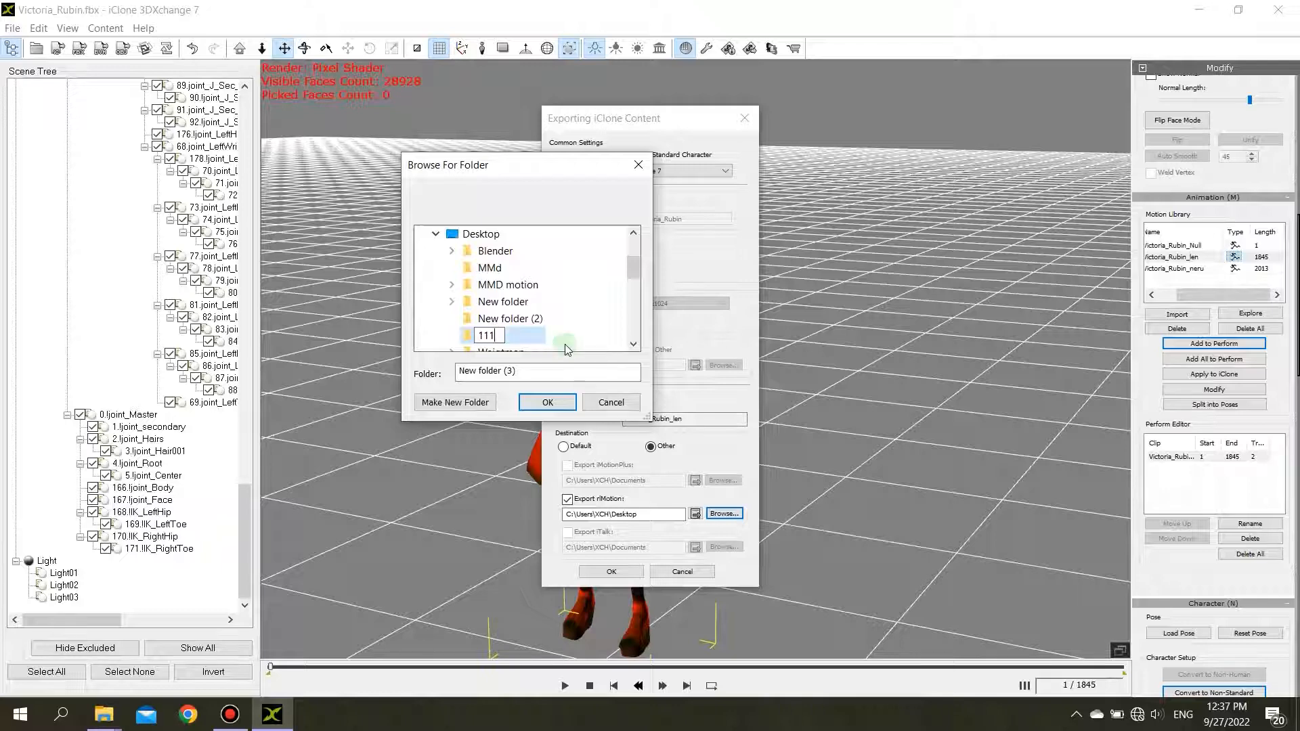
pyautogui.click(547, 402)
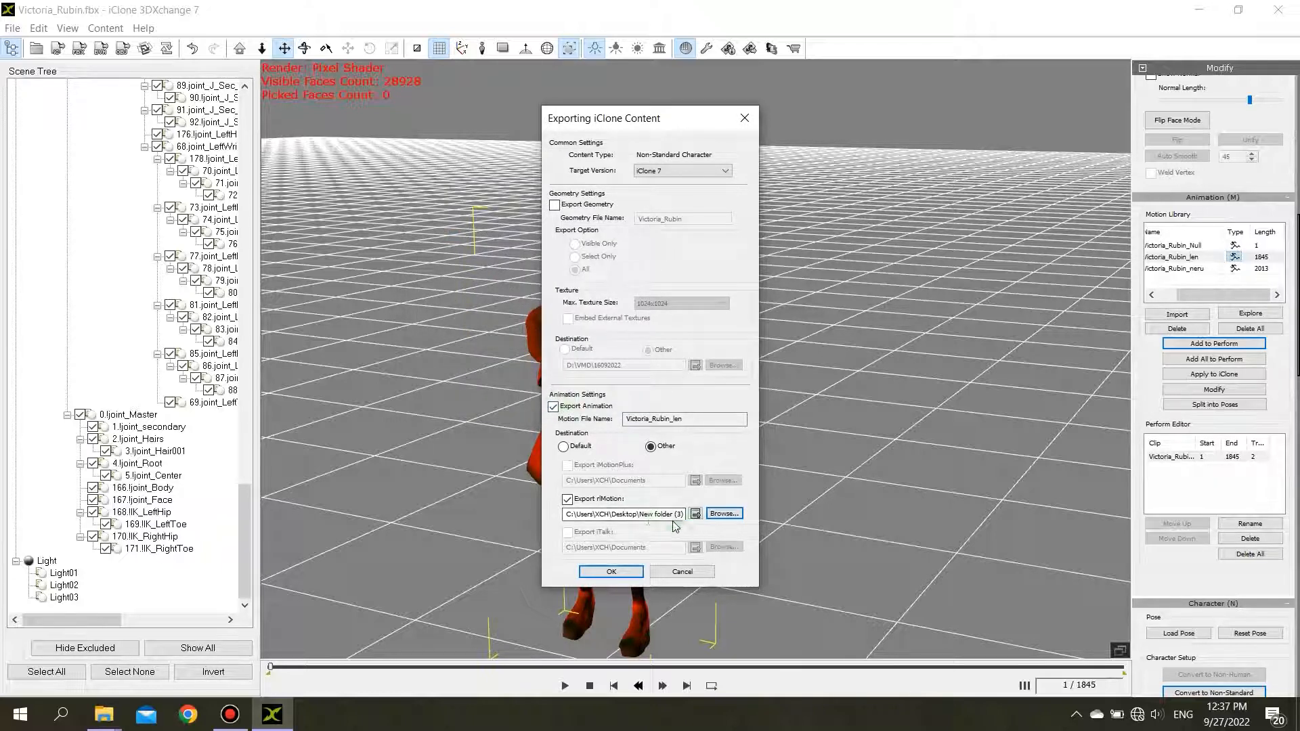
# Set the rlMotion destination to the Desktop folder 111 and export the Victoria_Rubin_len motion.
pyautogui.click(723, 513)
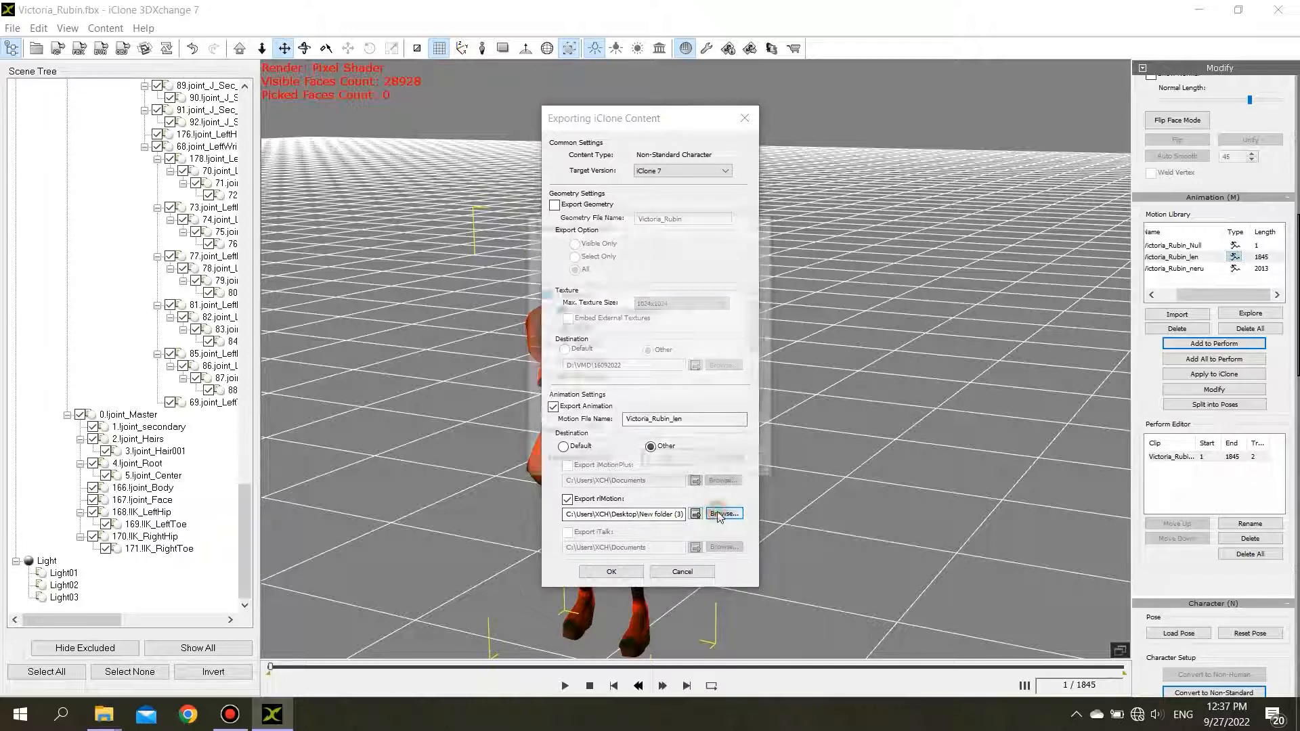
pyautogui.click(599, 396)
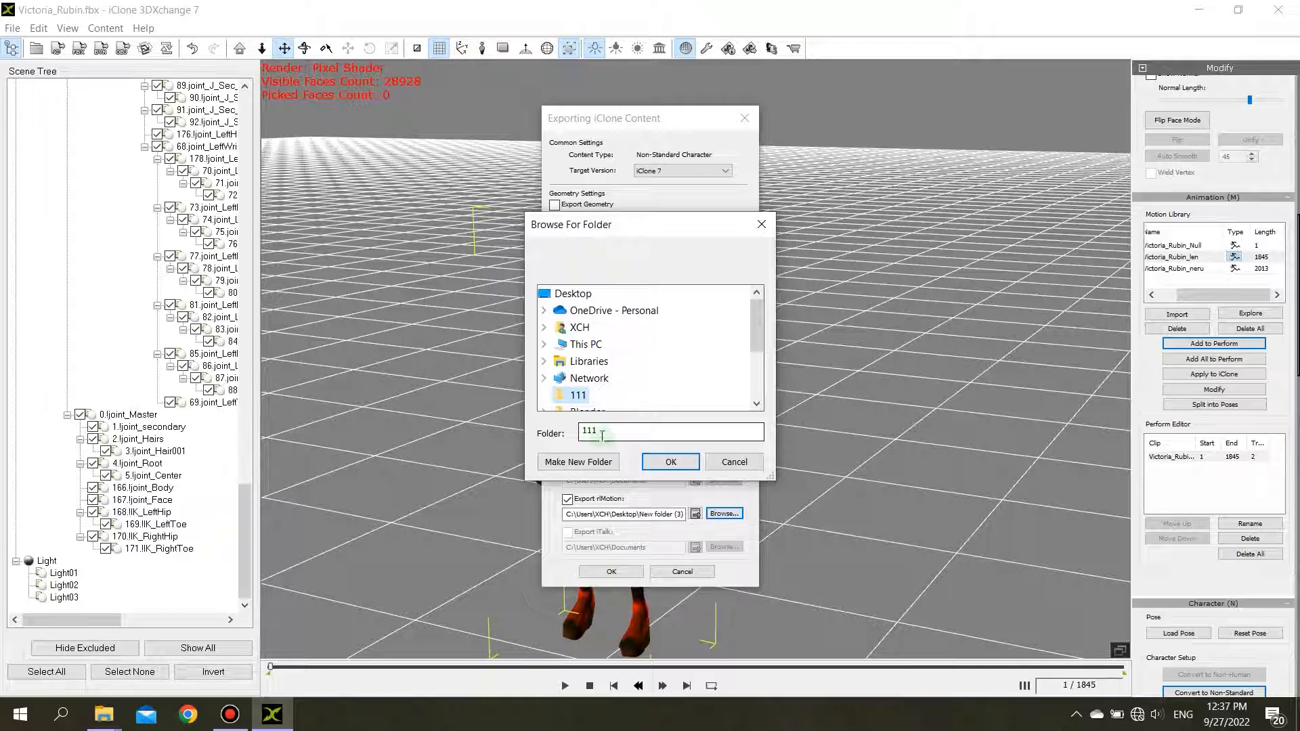
pyautogui.click(667, 462)
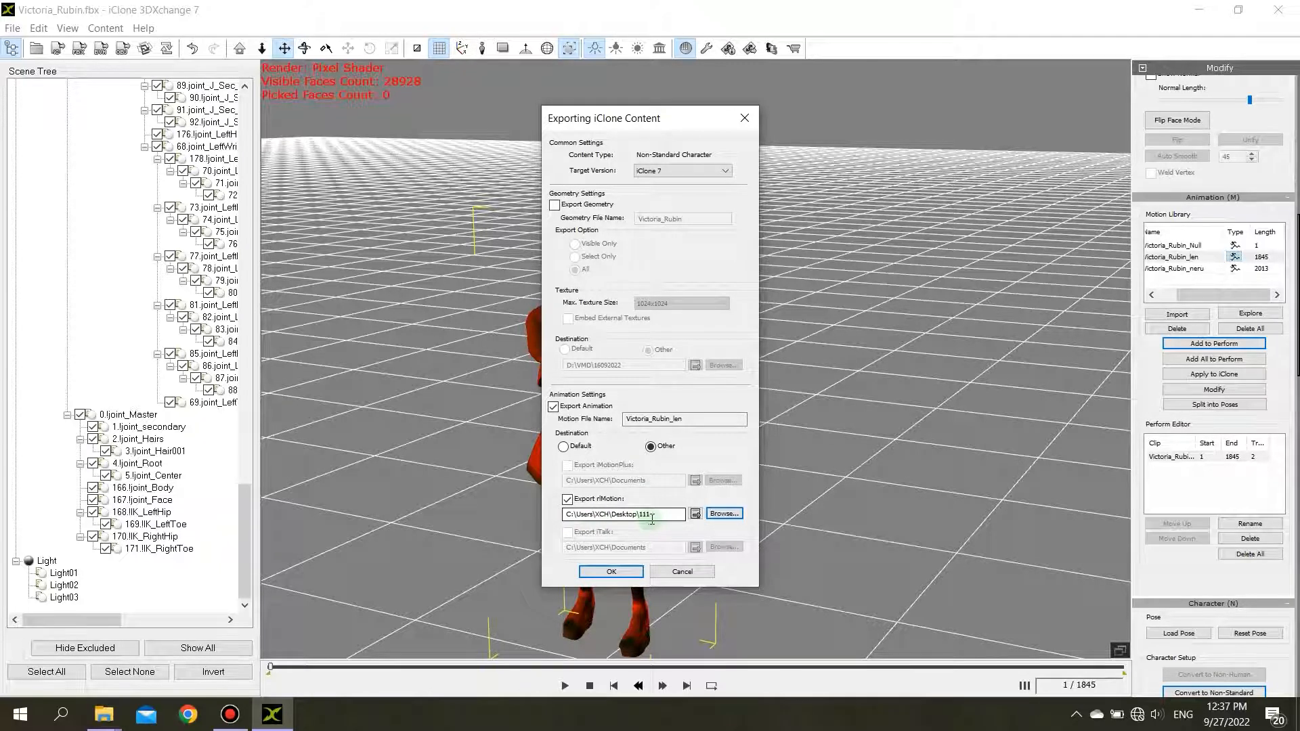
pyautogui.click(611, 572)
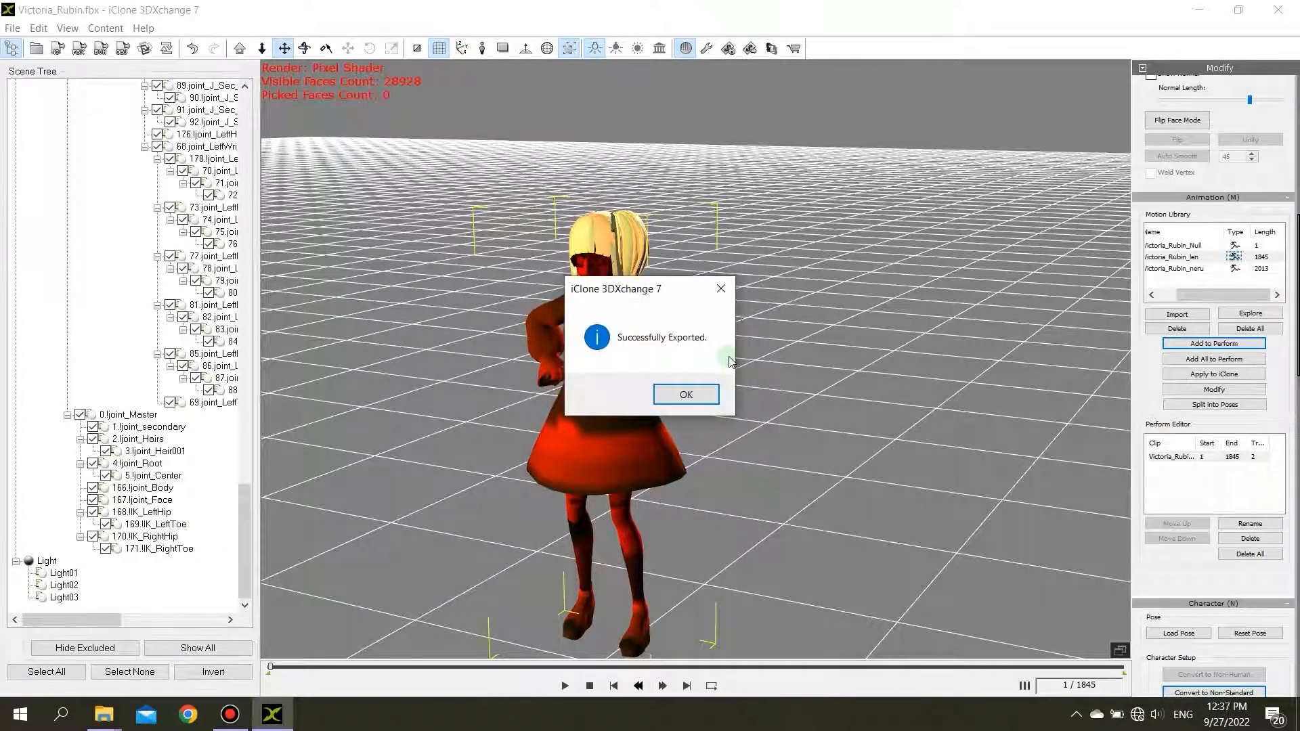
pyautogui.click(699, 398)
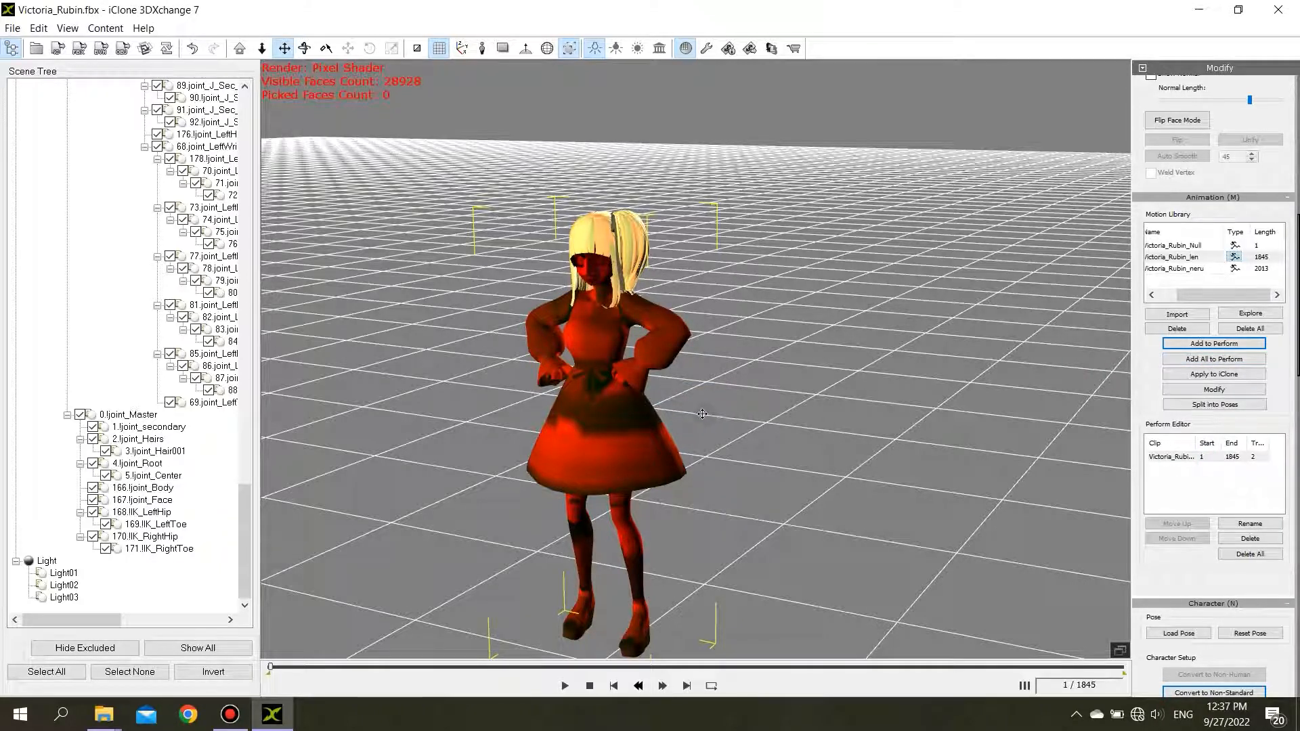
# Clear the Perform Editor and add only the Victoria_Rubin_neru motion from the Motion Library to it.
pyautogui.click(1183, 458)
pyautogui.click(1214, 461)
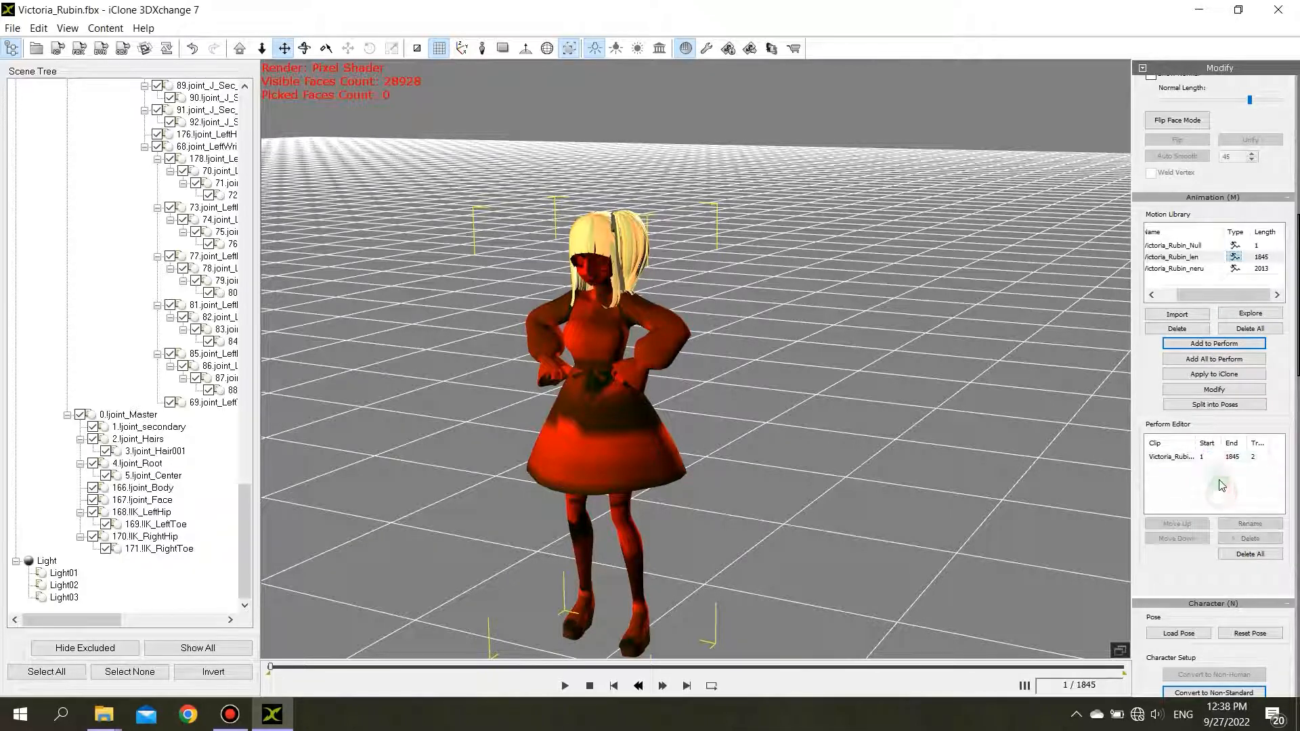
pyautogui.click(1246, 554)
pyautogui.click(1178, 271)
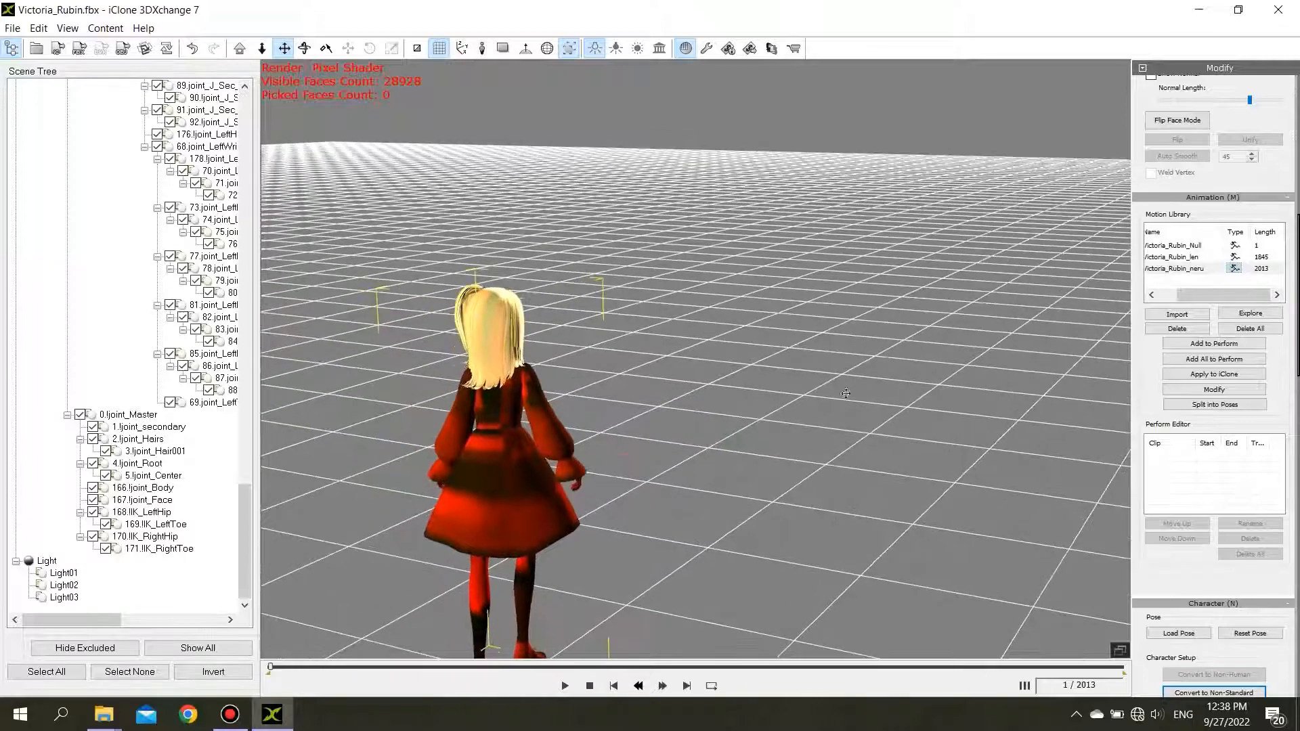
pyautogui.click(1214, 344)
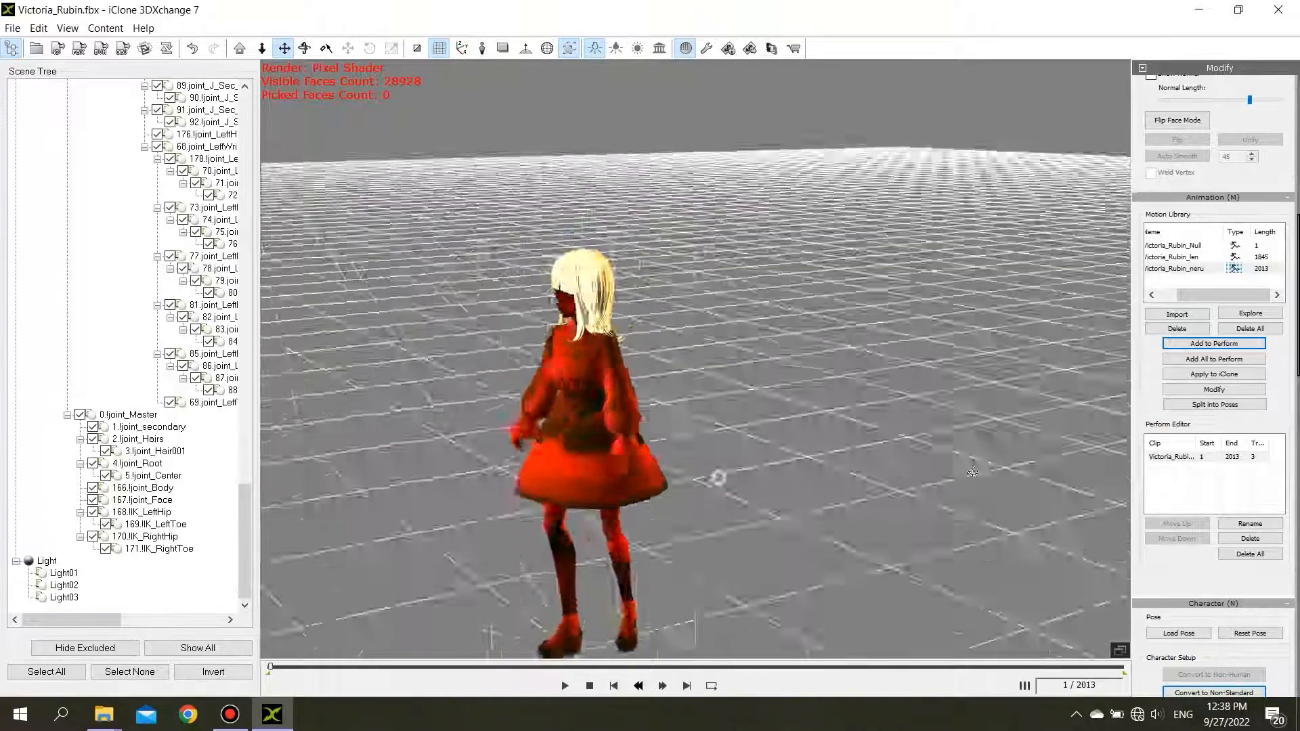
# Export the Victoria_Rubin_neru motion as rlMotion to the Desktop folder 111 with the same export settings.
pyautogui.click(12, 28)
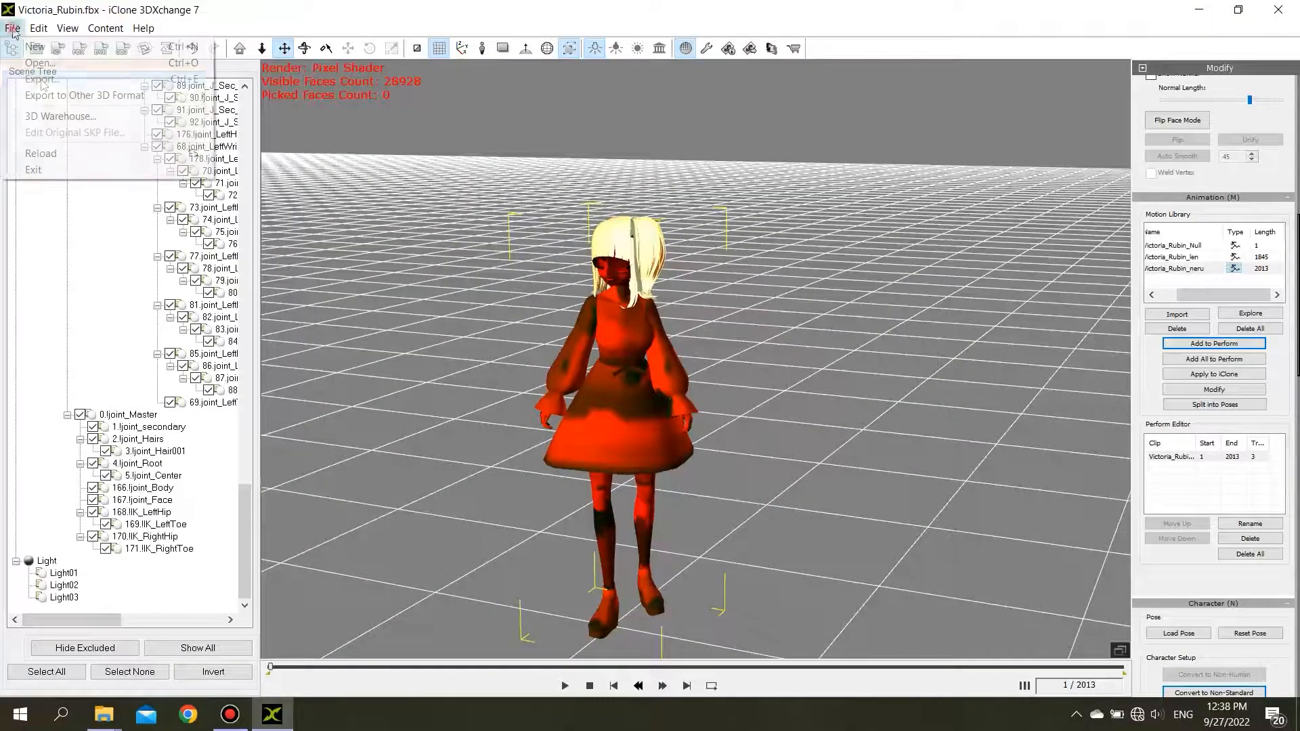
pyautogui.click(101, 79)
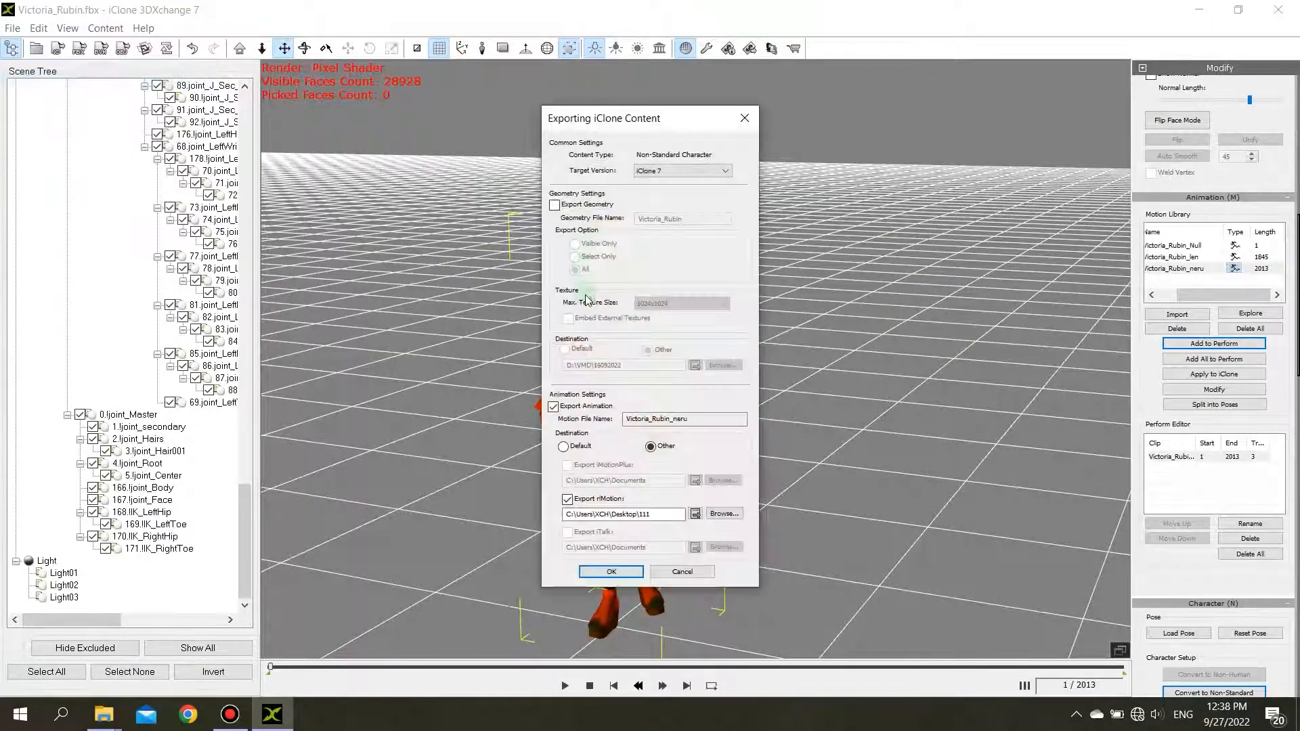
pyautogui.click(608, 573)
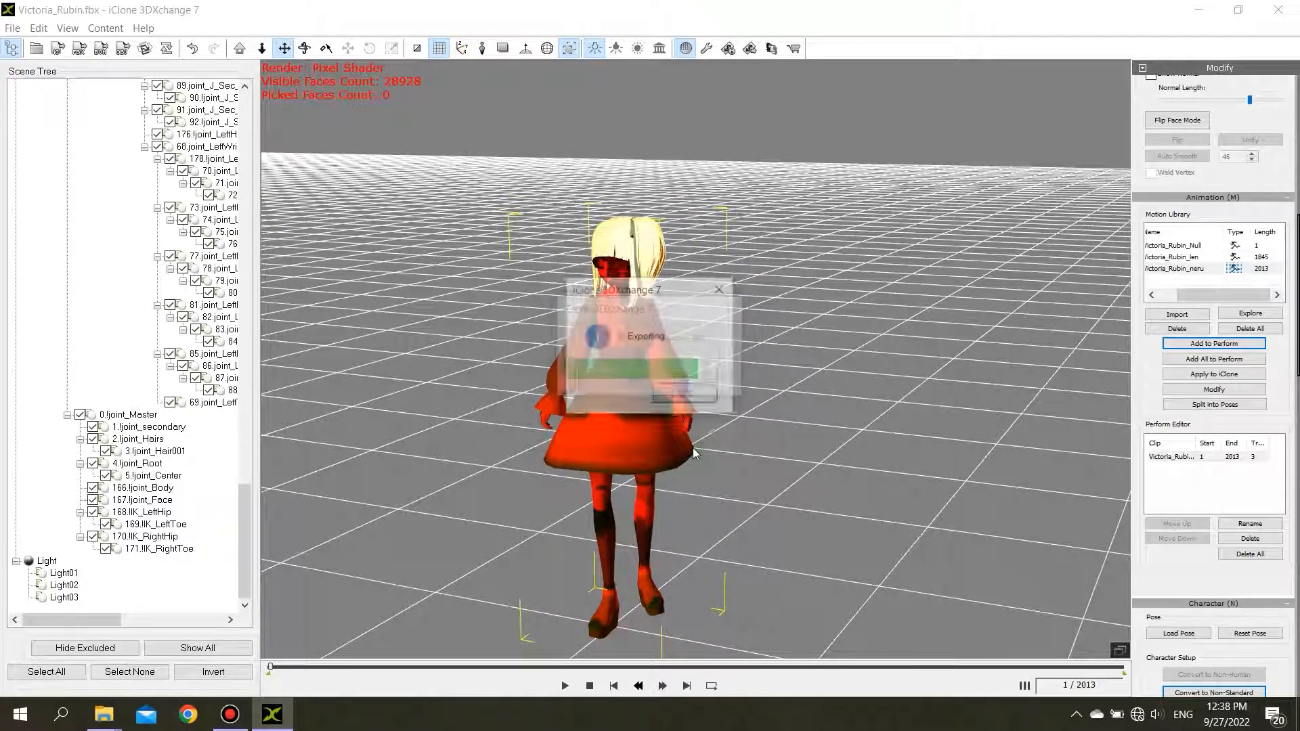
pyautogui.click(680, 398)
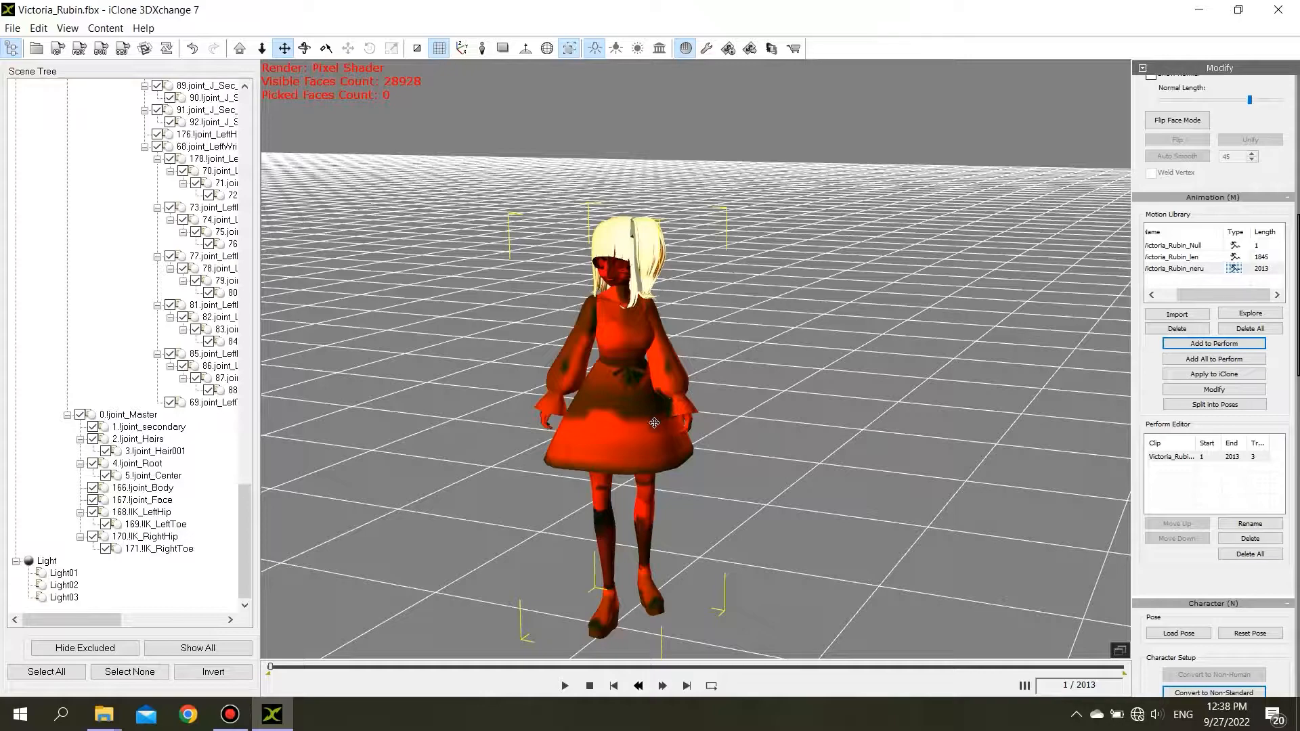
pyautogui.moveTo(654, 422); pyautogui.dragTo(651, 394)
pyautogui.moveTo(652, 394); pyautogui.dragTo(621, 393, button='right')
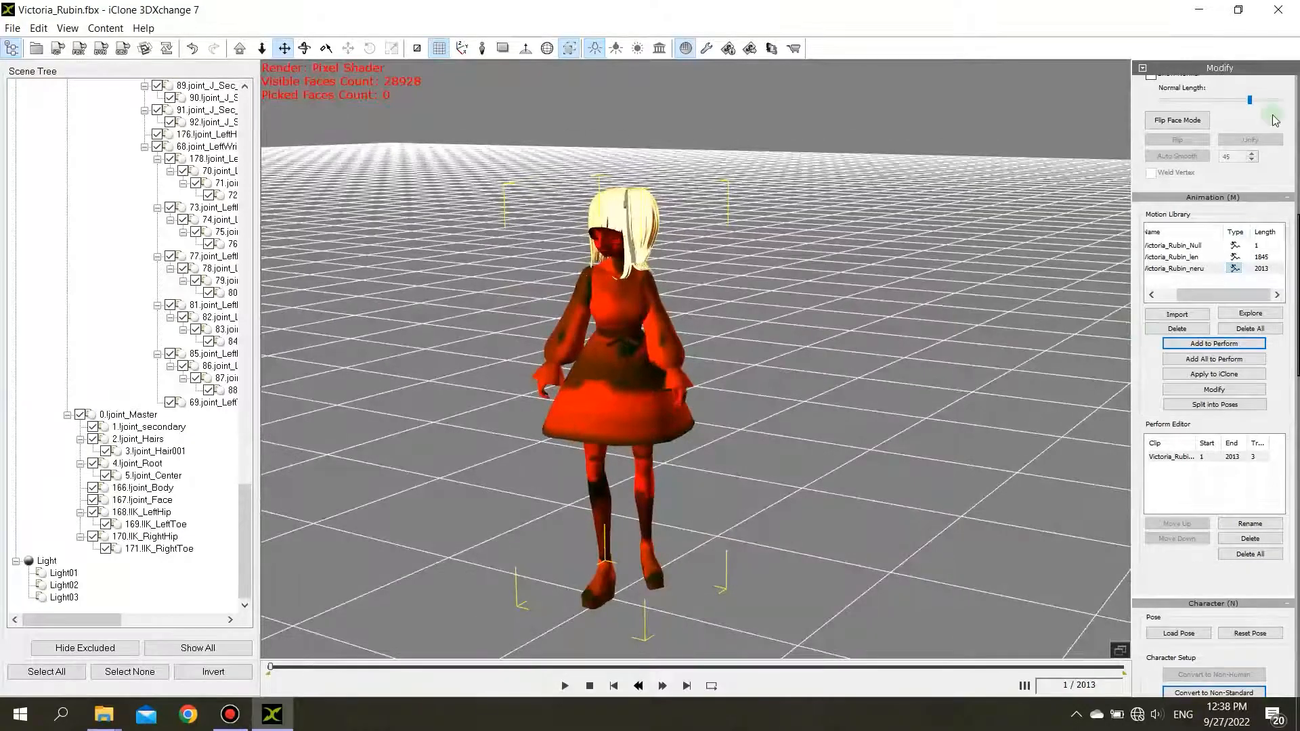
# Switch to iClone 7 by launching it from the desktop, and decline the sign-up offer.
pyautogui.click(1199, 9)
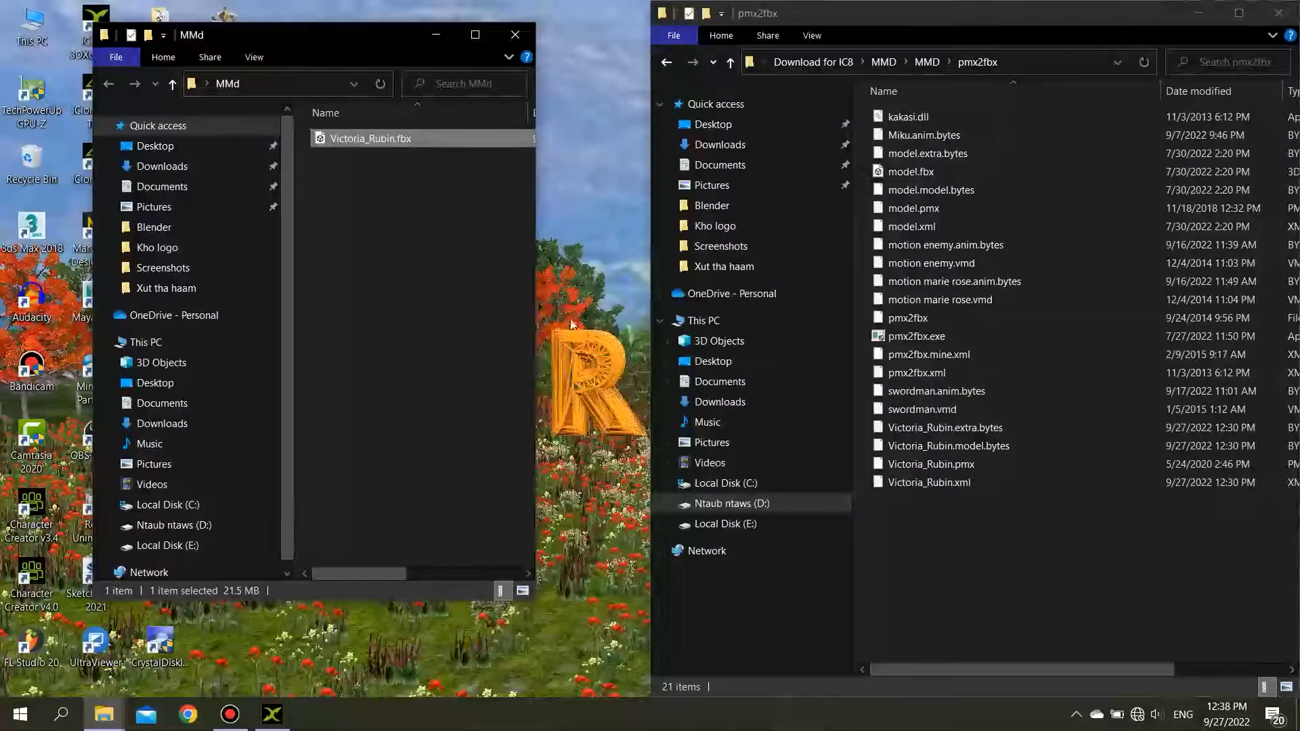
pyautogui.click(435, 35)
pyautogui.click(1198, 13)
pyautogui.rightClick(638, 163)
pyautogui.click(689, 207)
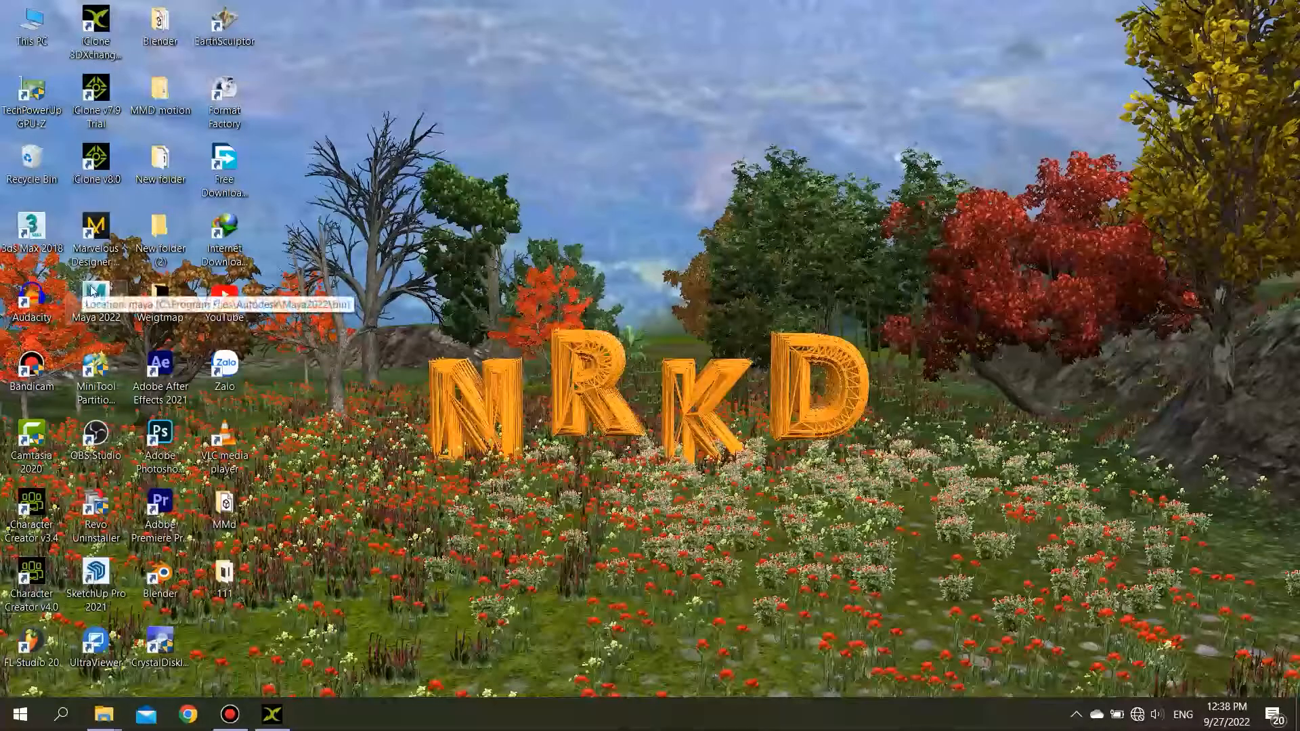
pyautogui.doubleClick(90, 100)
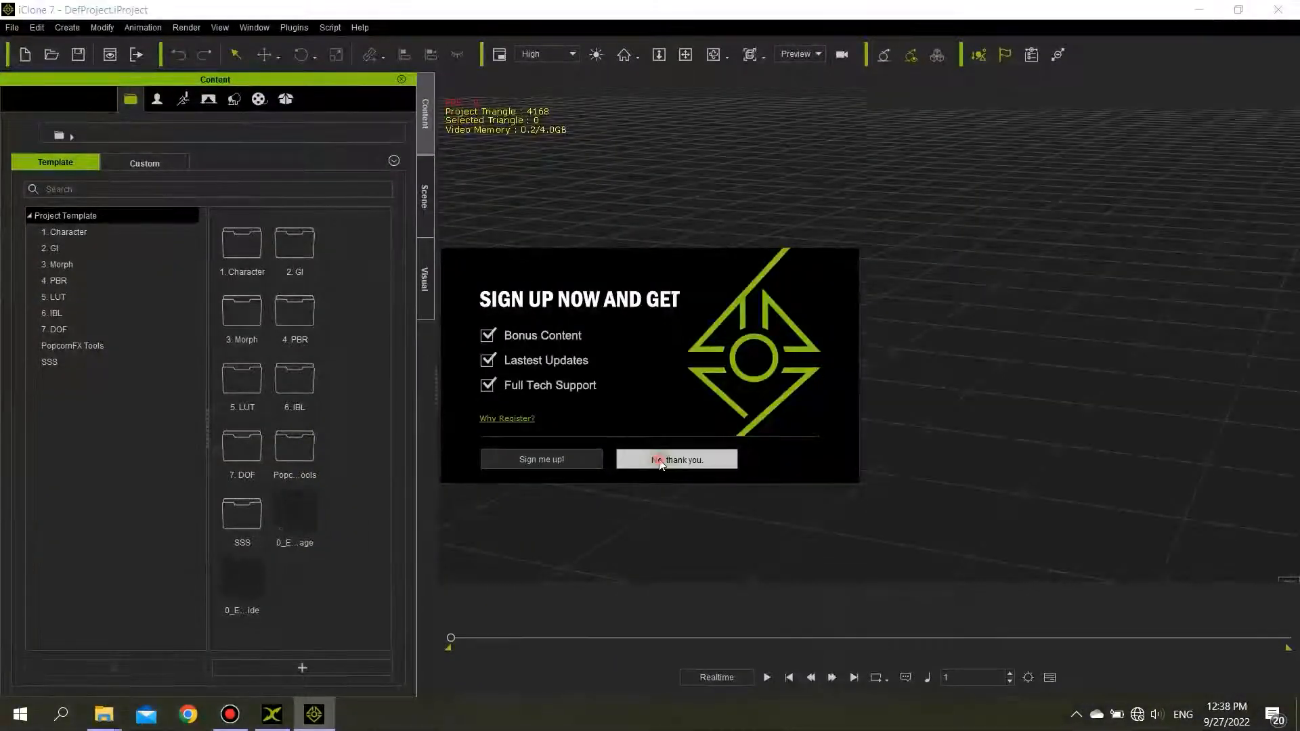
pyautogui.click(656, 458)
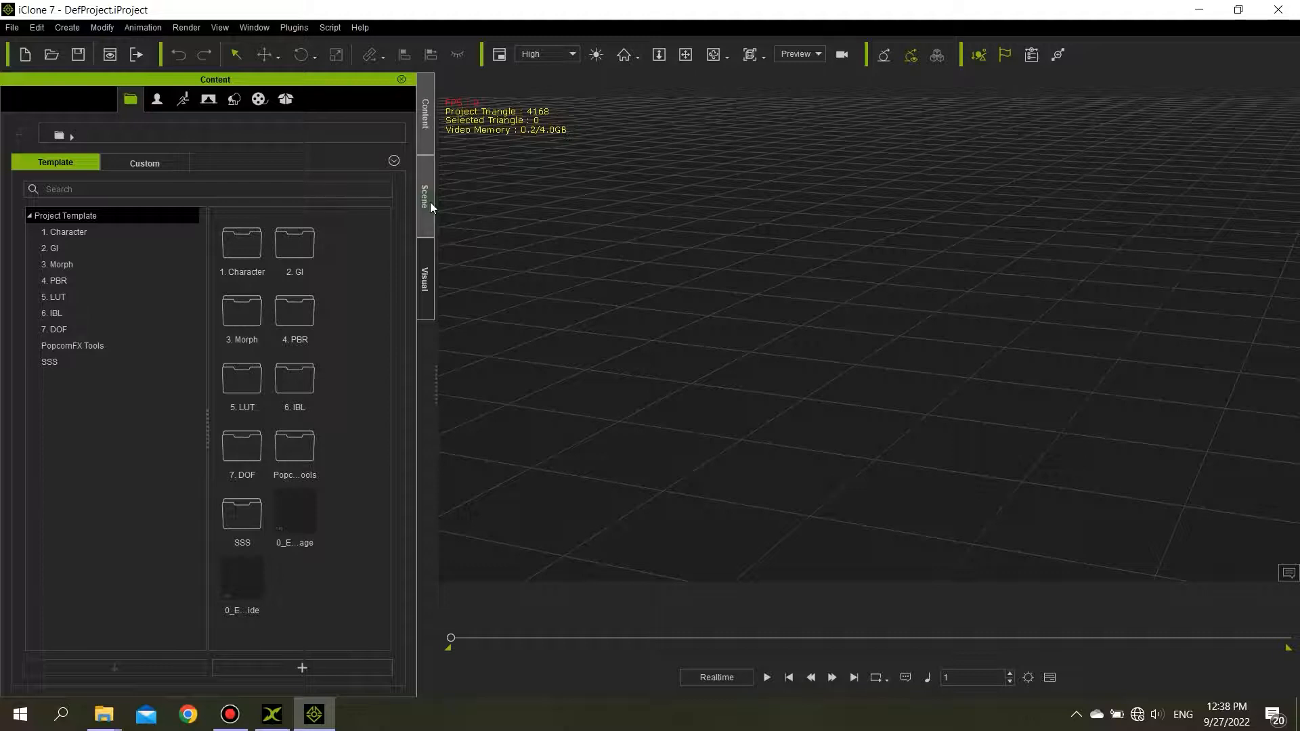
# Add the 0.Zane and 0.Jade avatars from the Avatar template library to the scene, placing Jade in front of Zane.
pyautogui.click(159, 100)
pyautogui.click(36, 232)
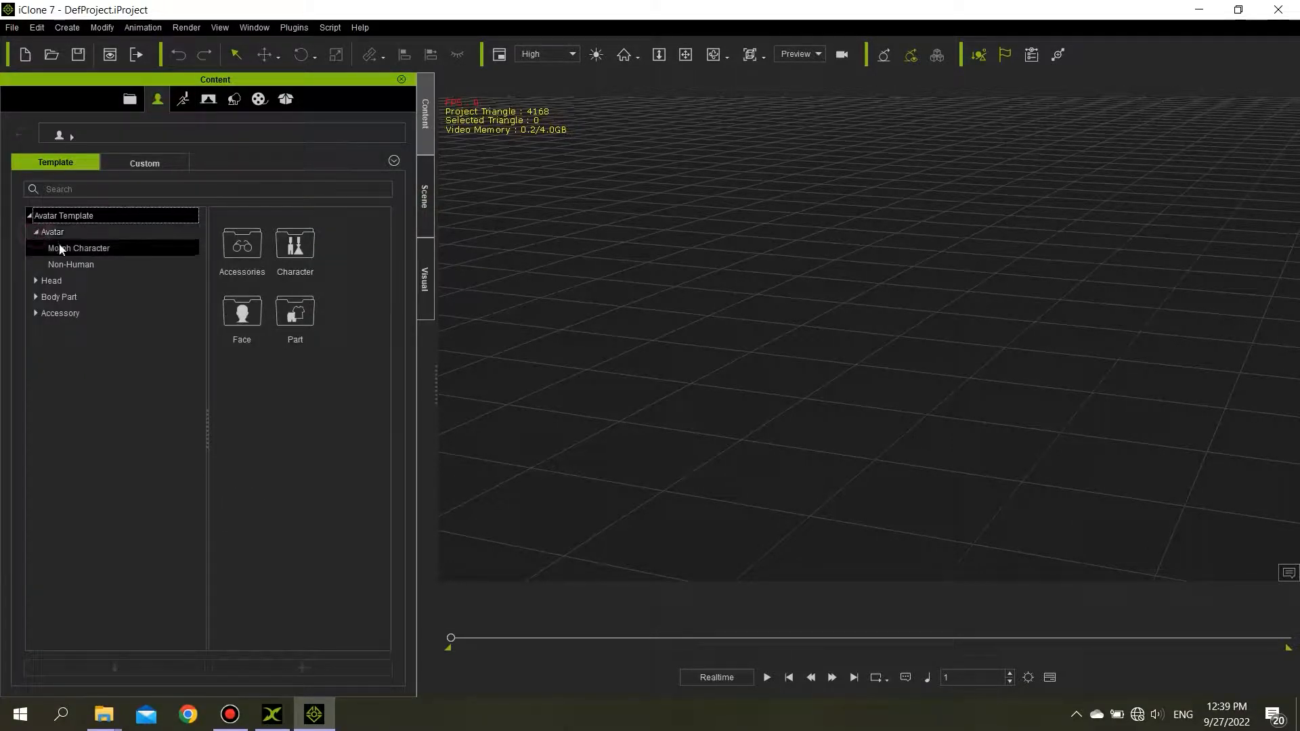
pyautogui.click(60, 249)
pyautogui.click(64, 231)
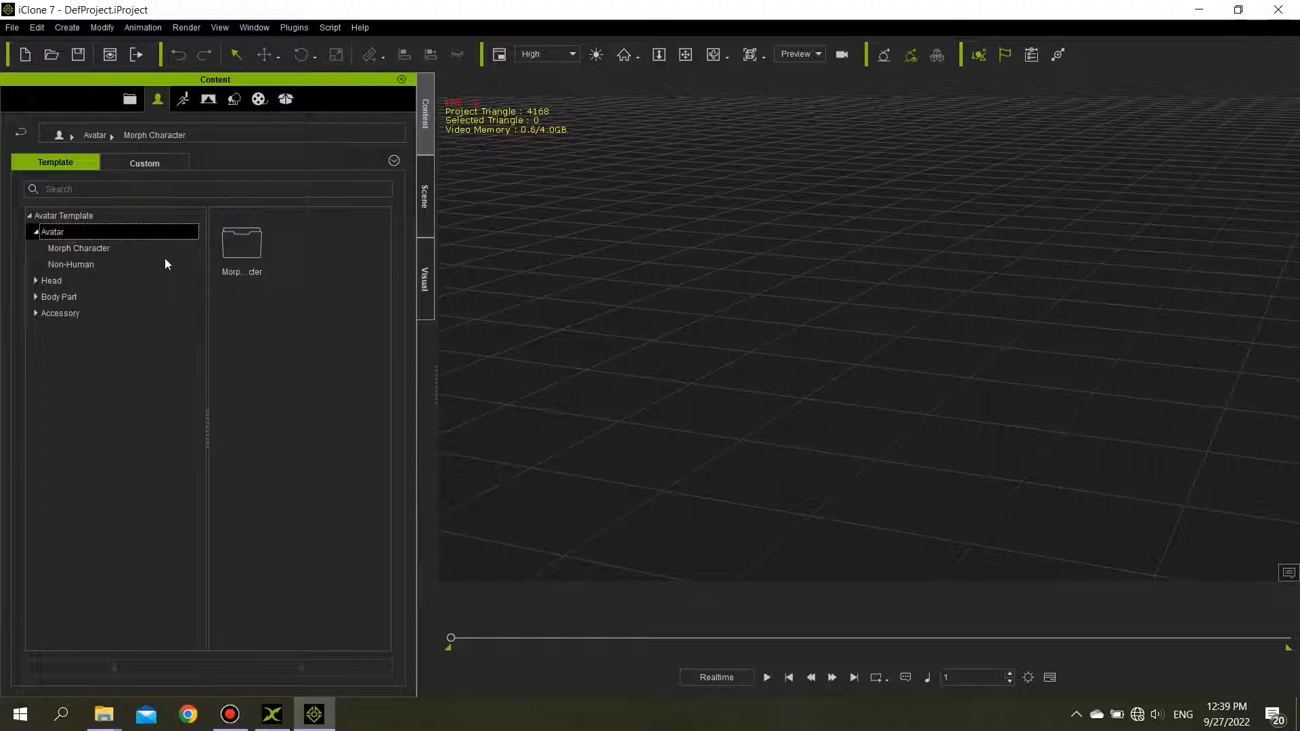
pyautogui.moveTo(296, 319); pyautogui.dragTo(632, 339)
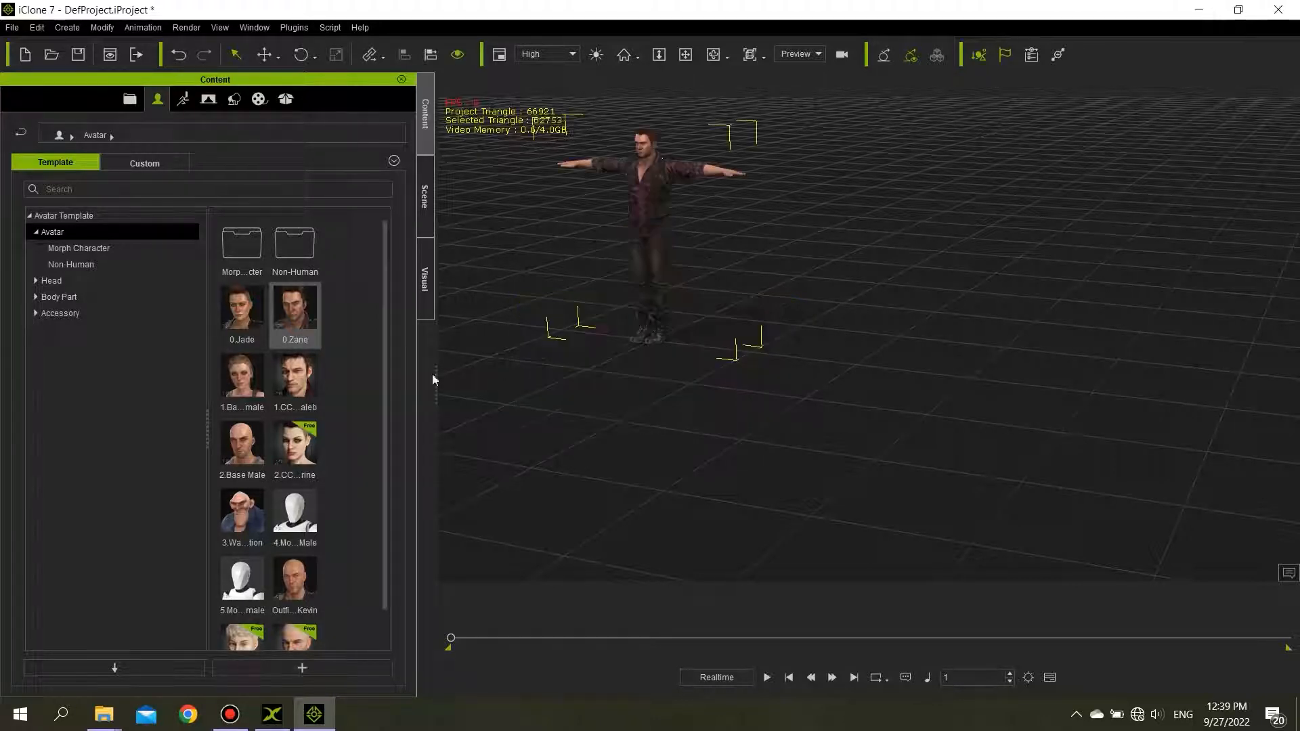
pyautogui.moveTo(242, 338); pyautogui.dragTo(525, 417)
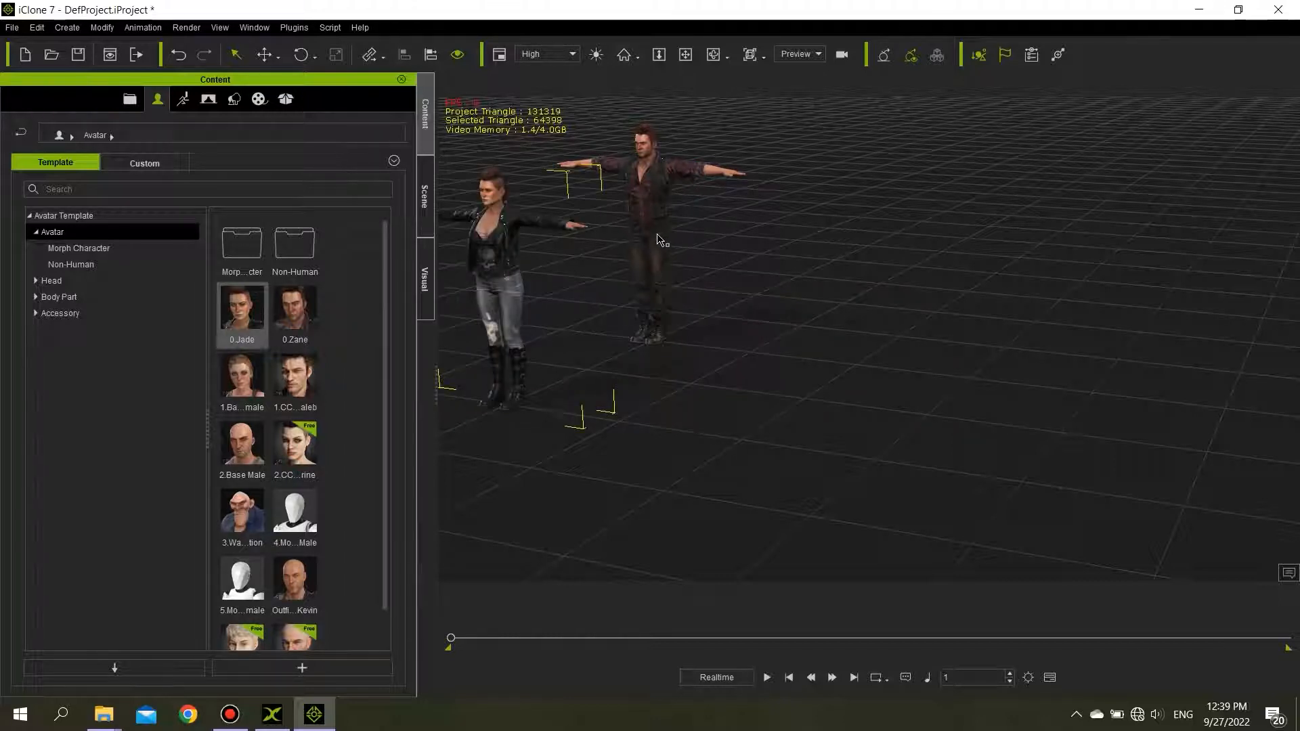
pyautogui.moveTo(654, 241); pyautogui.dragTo(747, 331)
pyautogui.moveTo(772, 330); pyautogui.dragTo(725, 255, button='right')
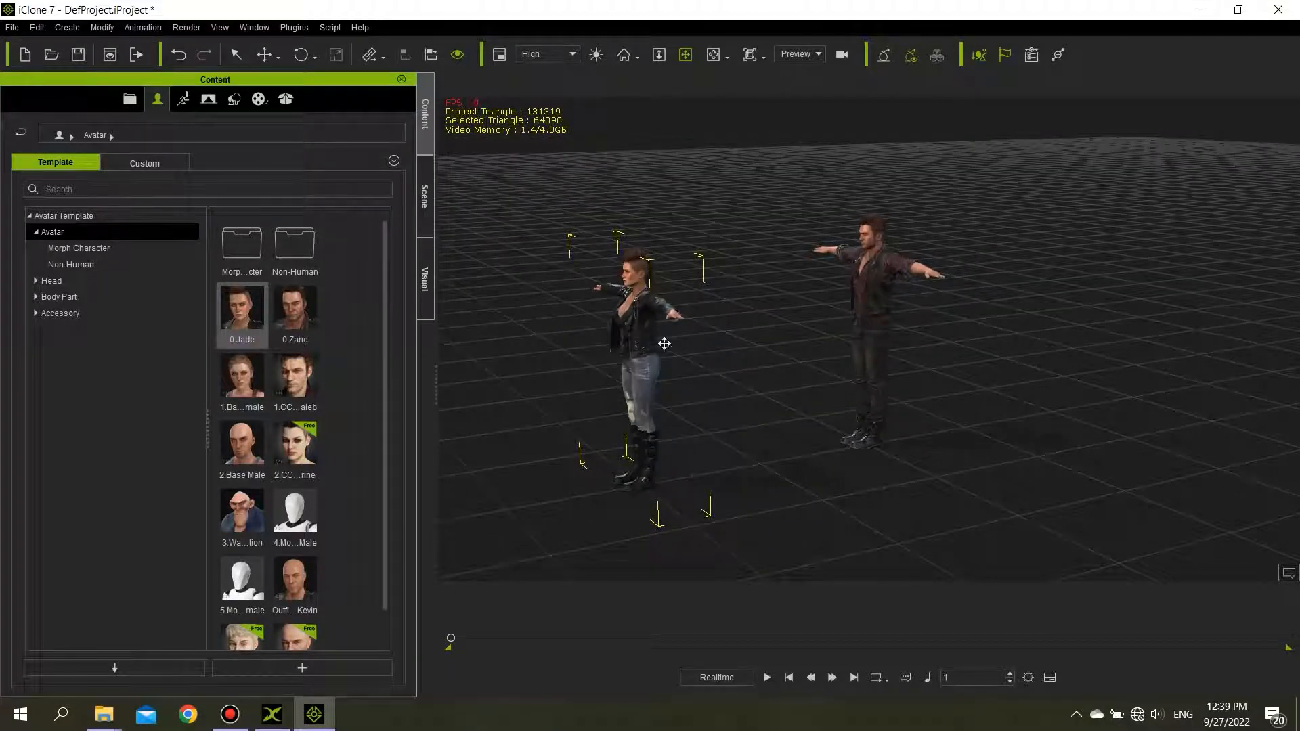
# Switch to File Explorer and open the 111 folder on the Desktop.
pyautogui.moveTo(107, 719)
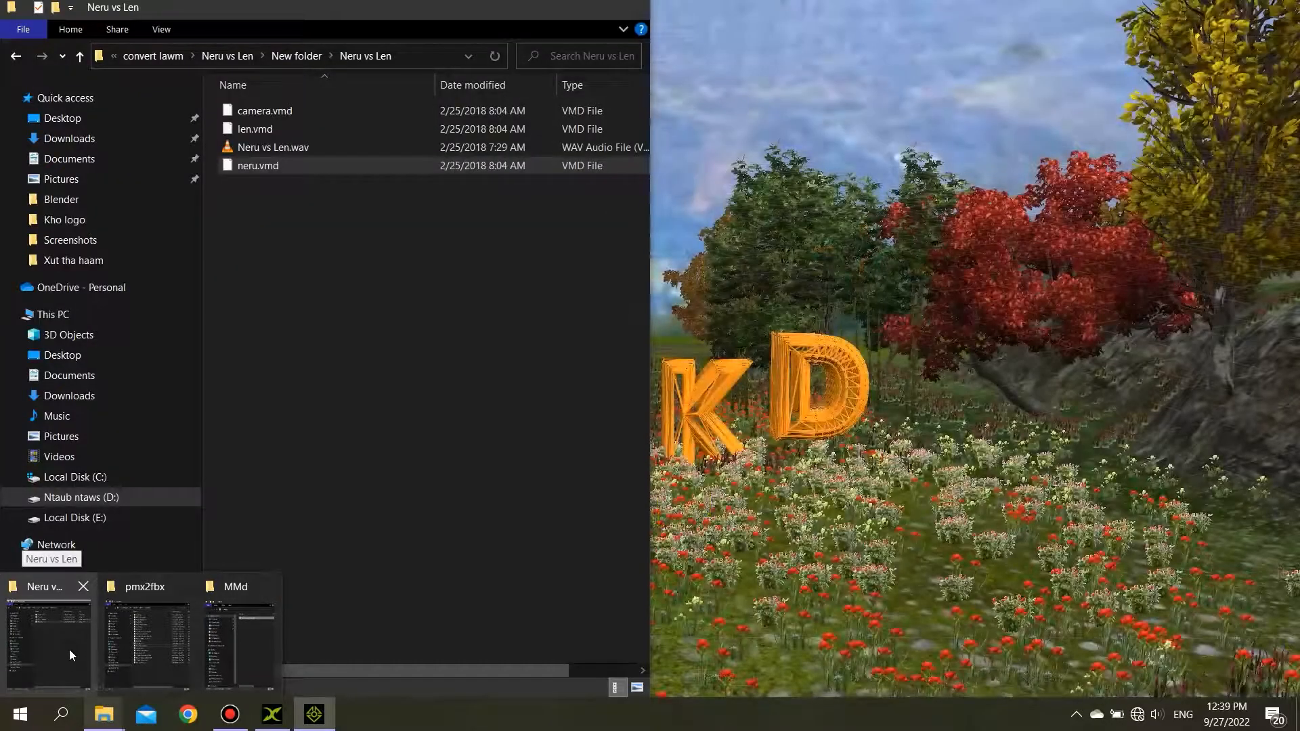
pyautogui.moveTo(180, 652)
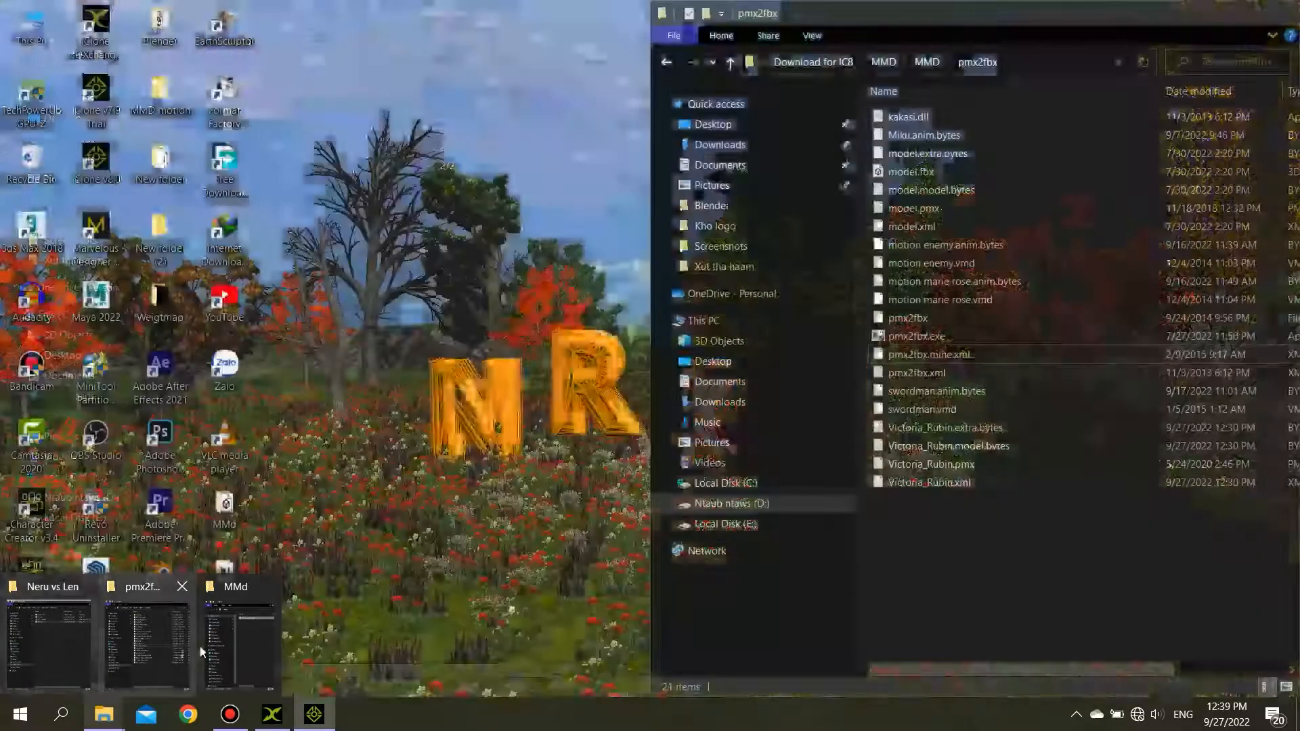
pyautogui.moveTo(236, 643)
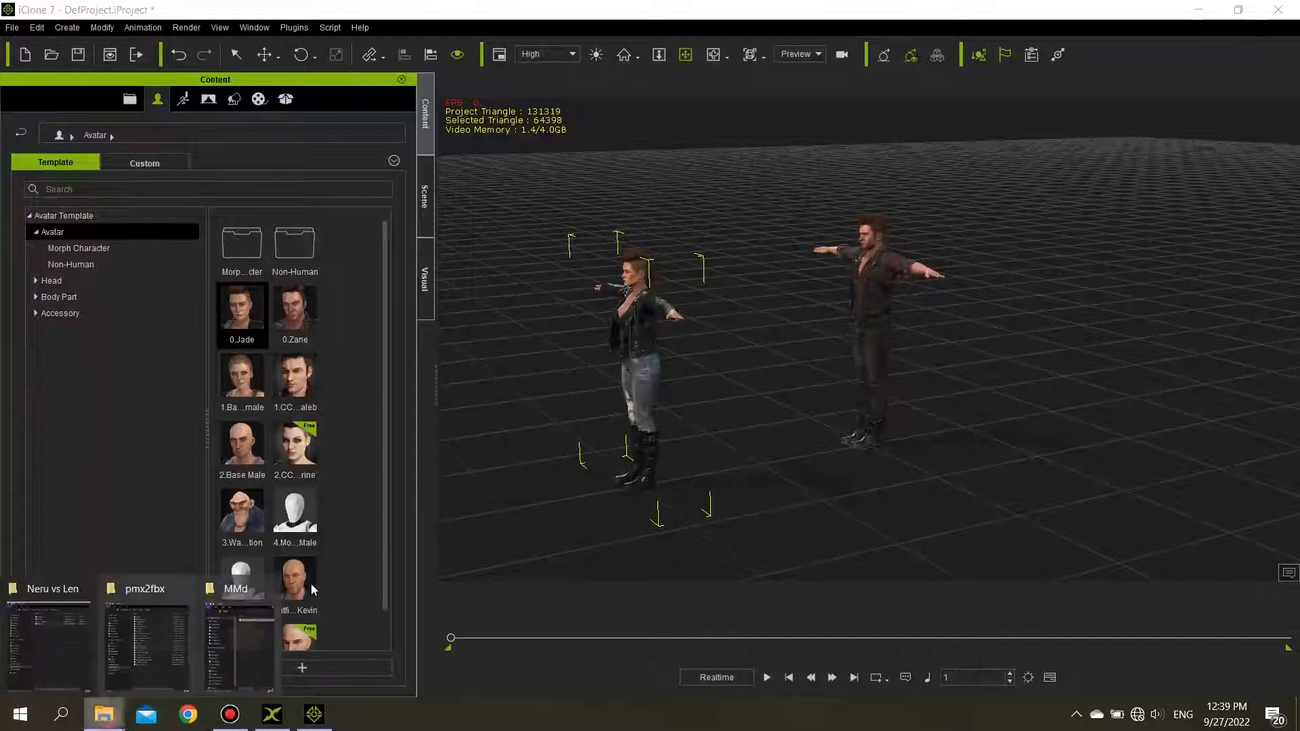
pyautogui.click(73, 645)
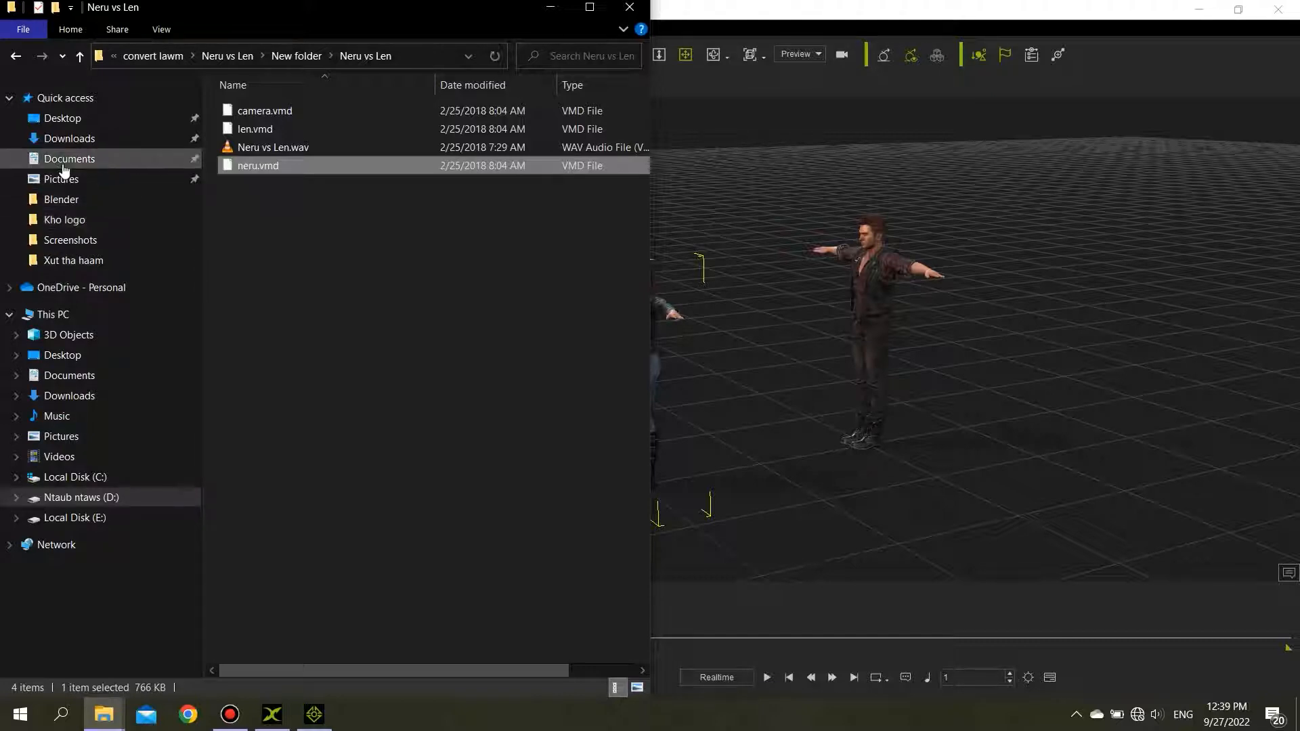
pyautogui.click(71, 122)
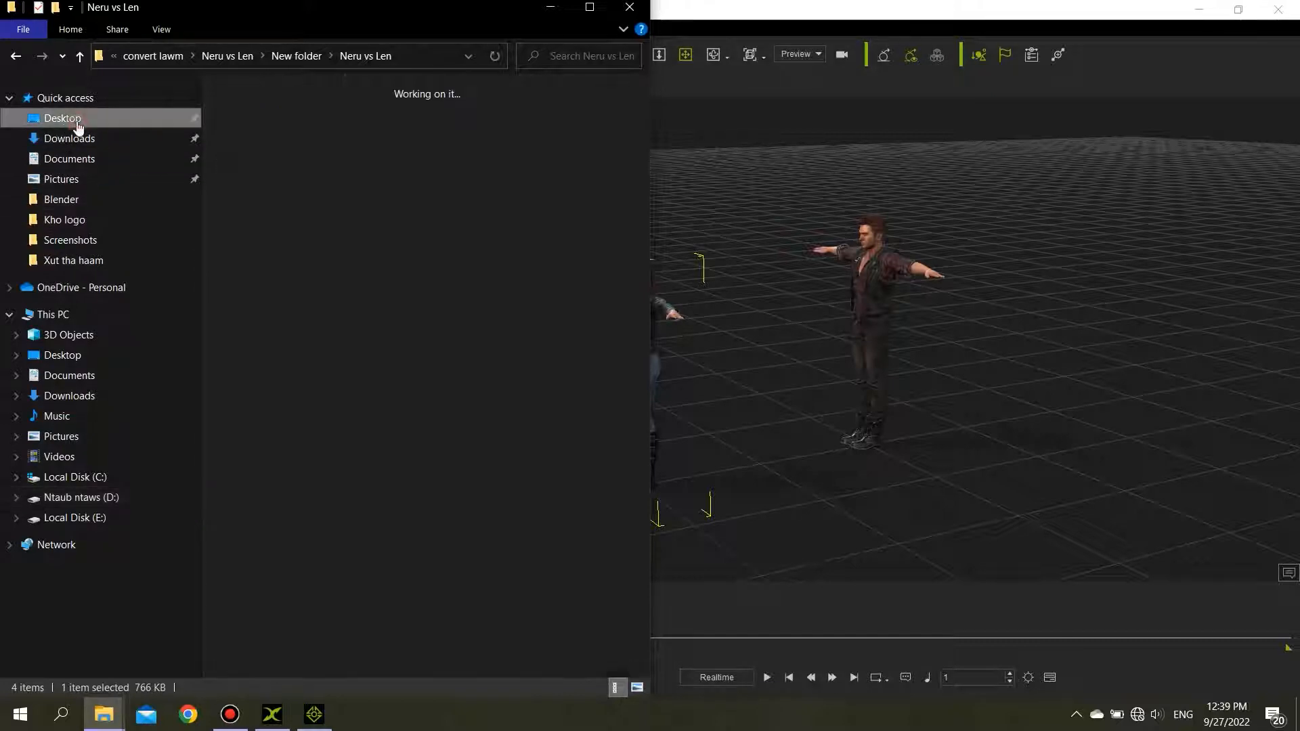
pyautogui.doubleClick(274, 142)
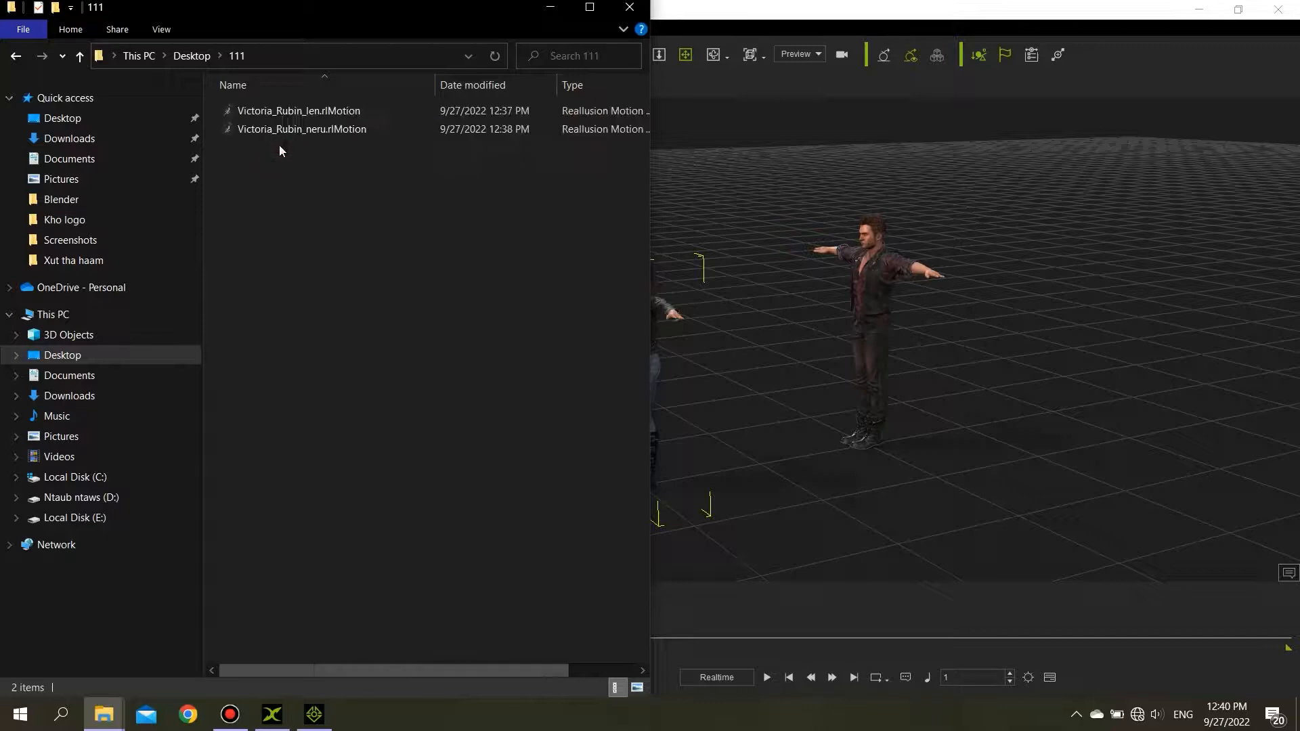
# Show the rlMotion files as large thumbnails and narrow the folder window to uncover both avatars.
pyautogui.rightClick(376, 202)
pyautogui.moveTo(416, 235)
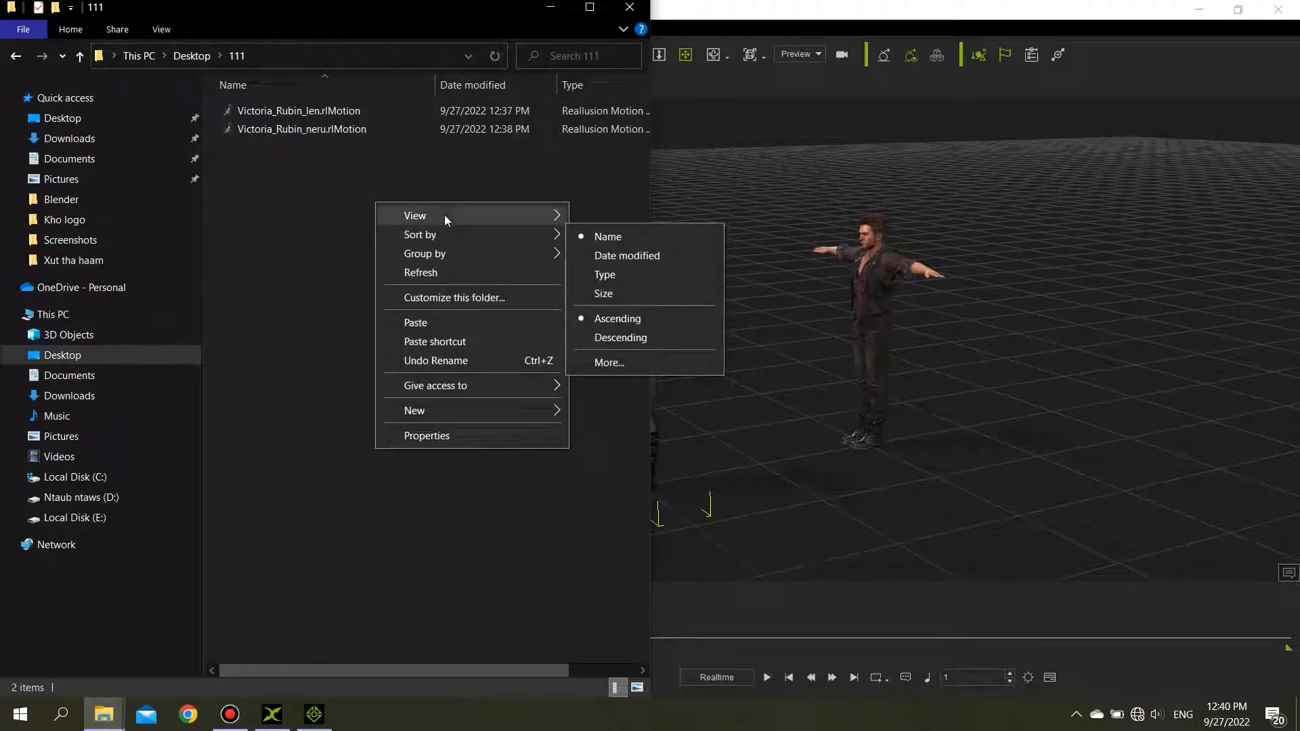
pyautogui.moveTo(444, 216)
pyautogui.click(594, 235)
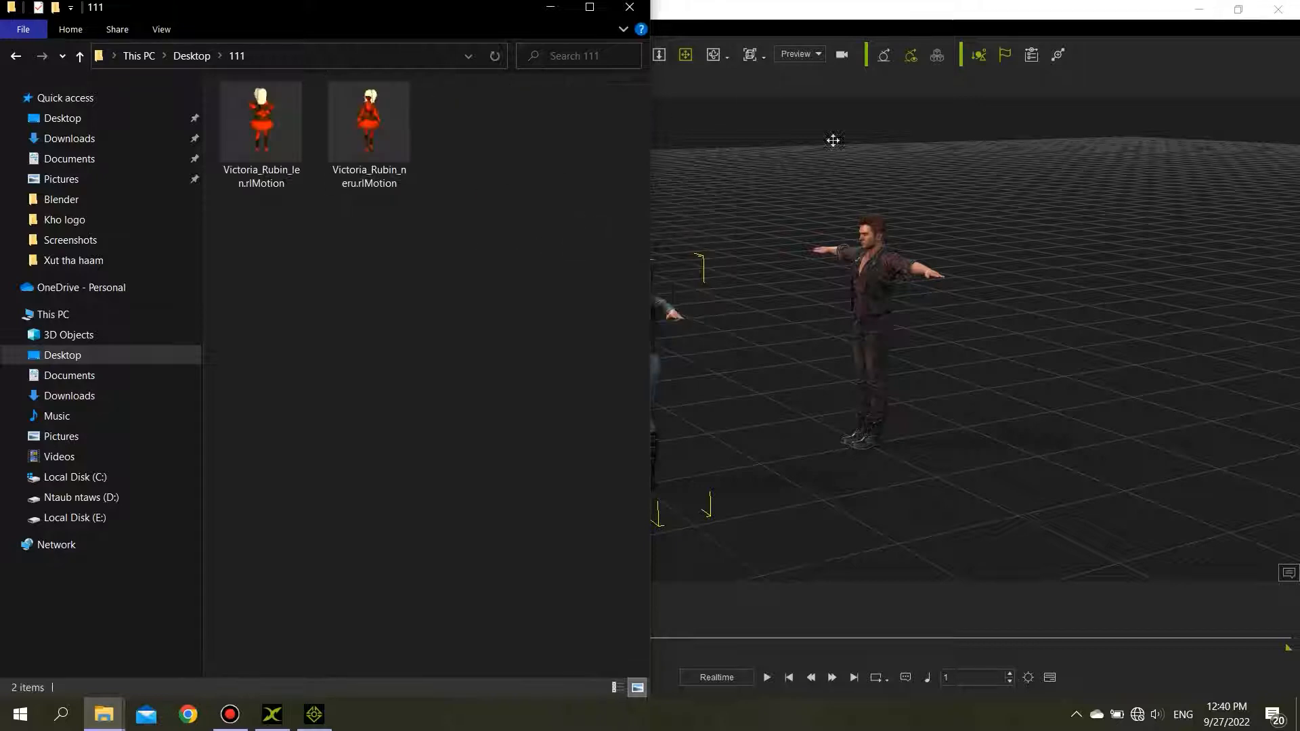
pyautogui.moveTo(650, 206); pyautogui.dragTo(479, 245)
pyautogui.moveTo(288, 155); pyautogui.dragTo(634, 328)
pyautogui.moveTo(389, 148); pyautogui.dragTo(882, 329)
pyautogui.click(881, 329)
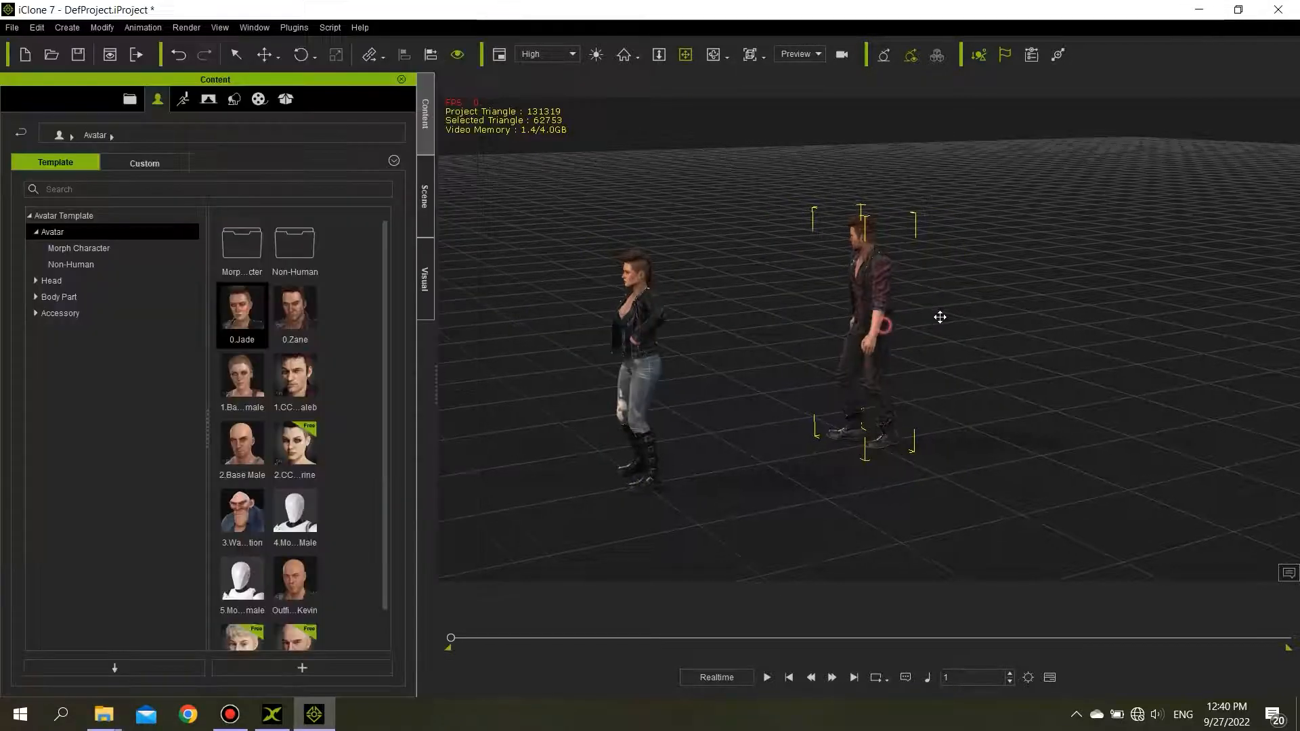
# Play back the animation to check the applied motions on both avatars.
pyautogui.press('space')
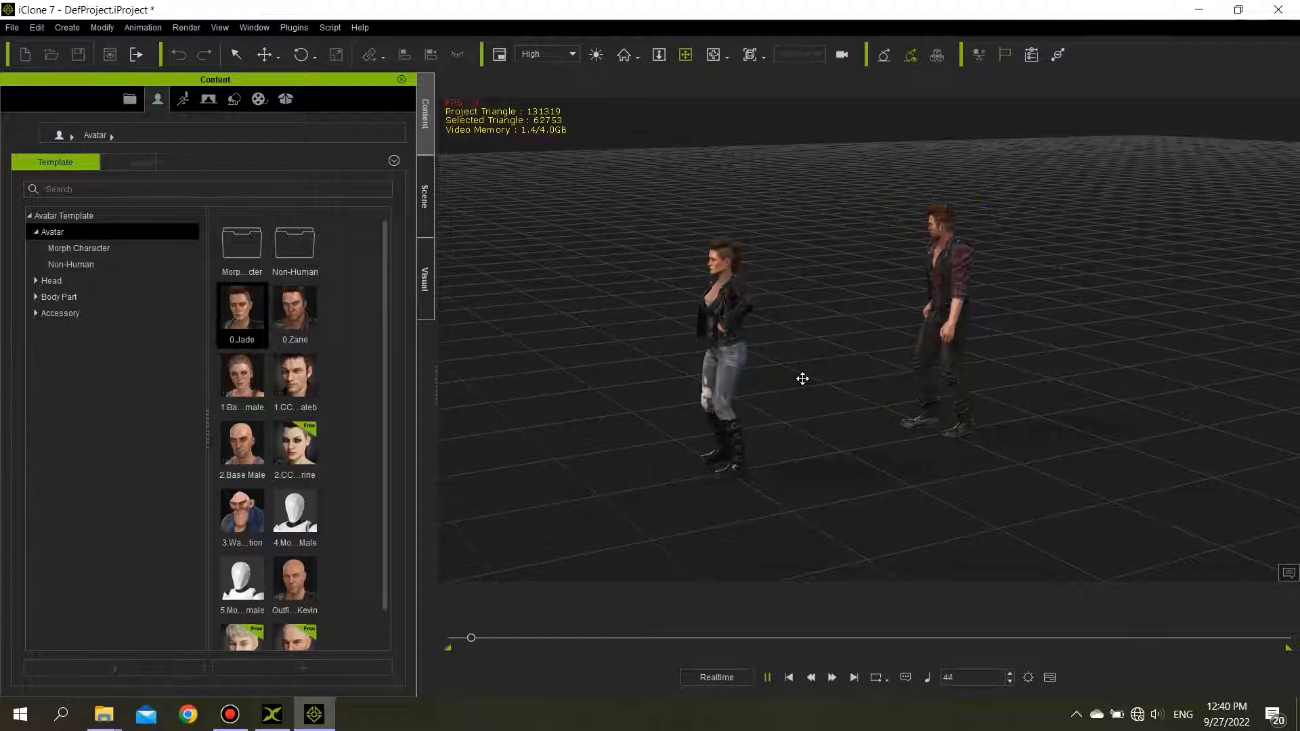
pyautogui.click(596, 55)
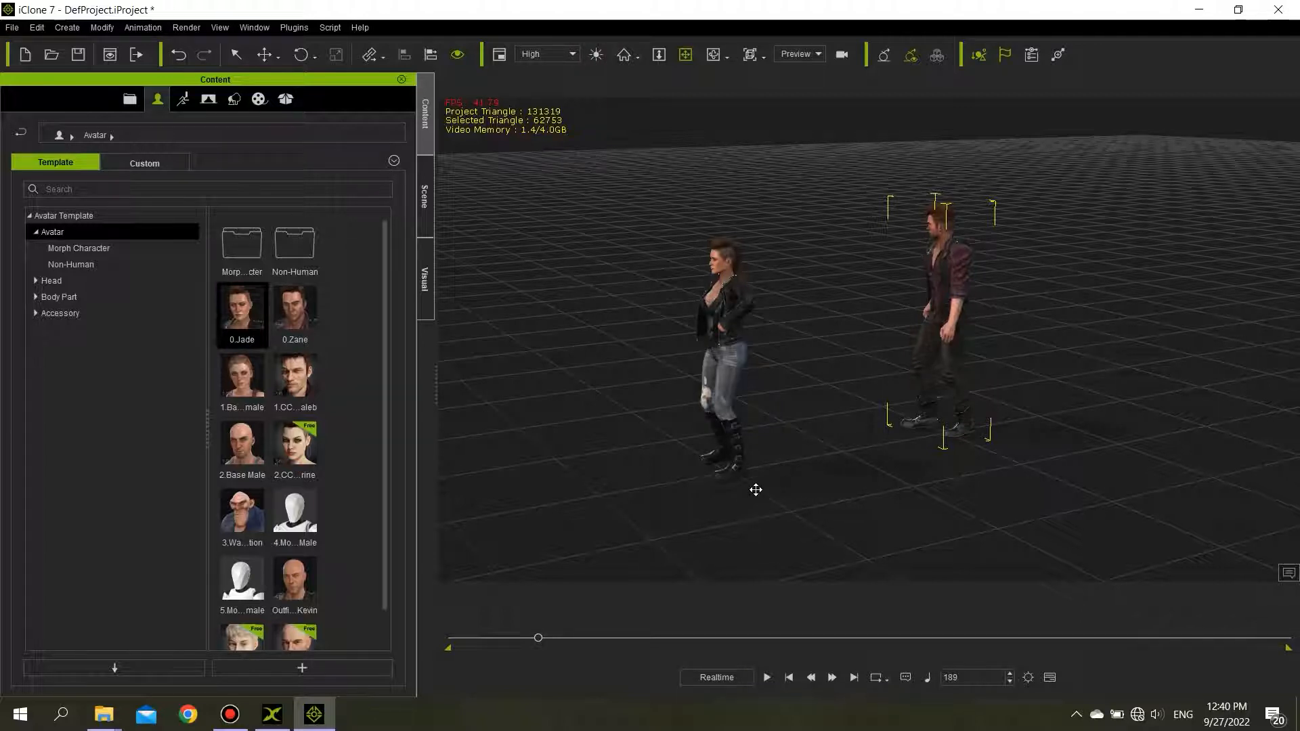
pyautogui.press('space')
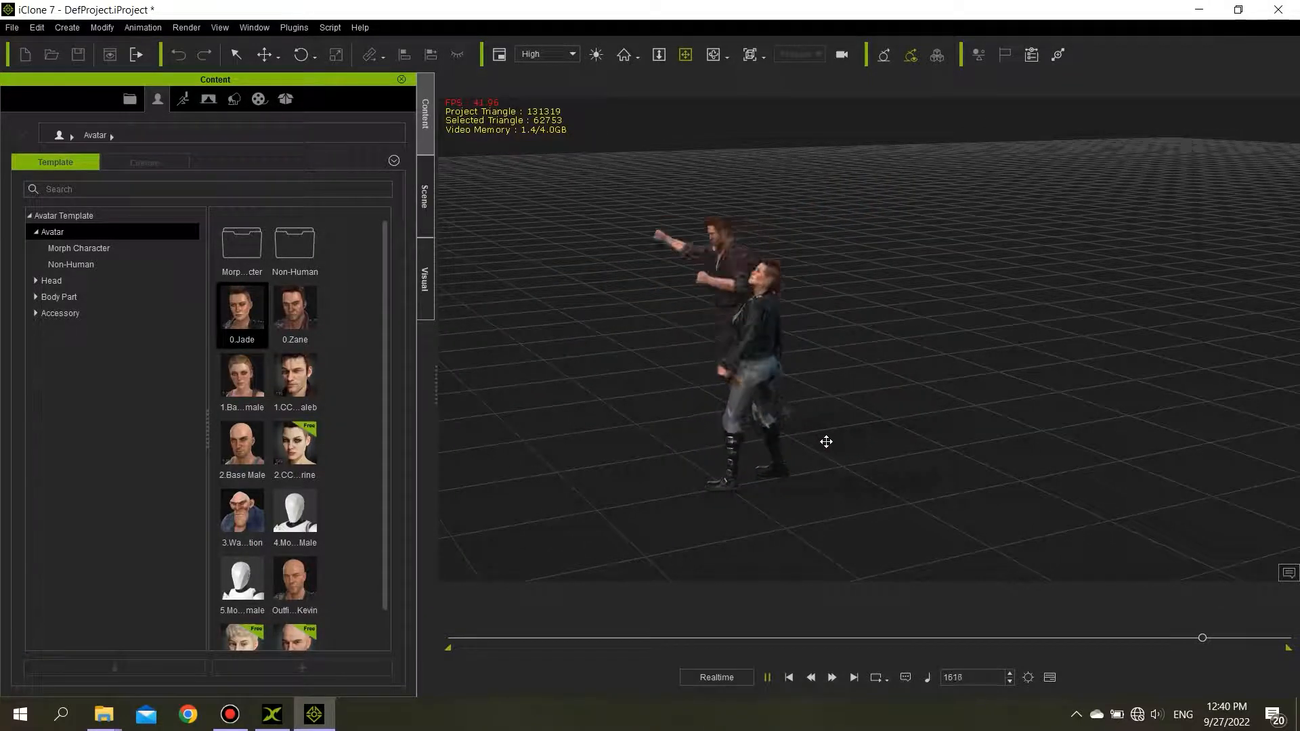
pyautogui.press('space')
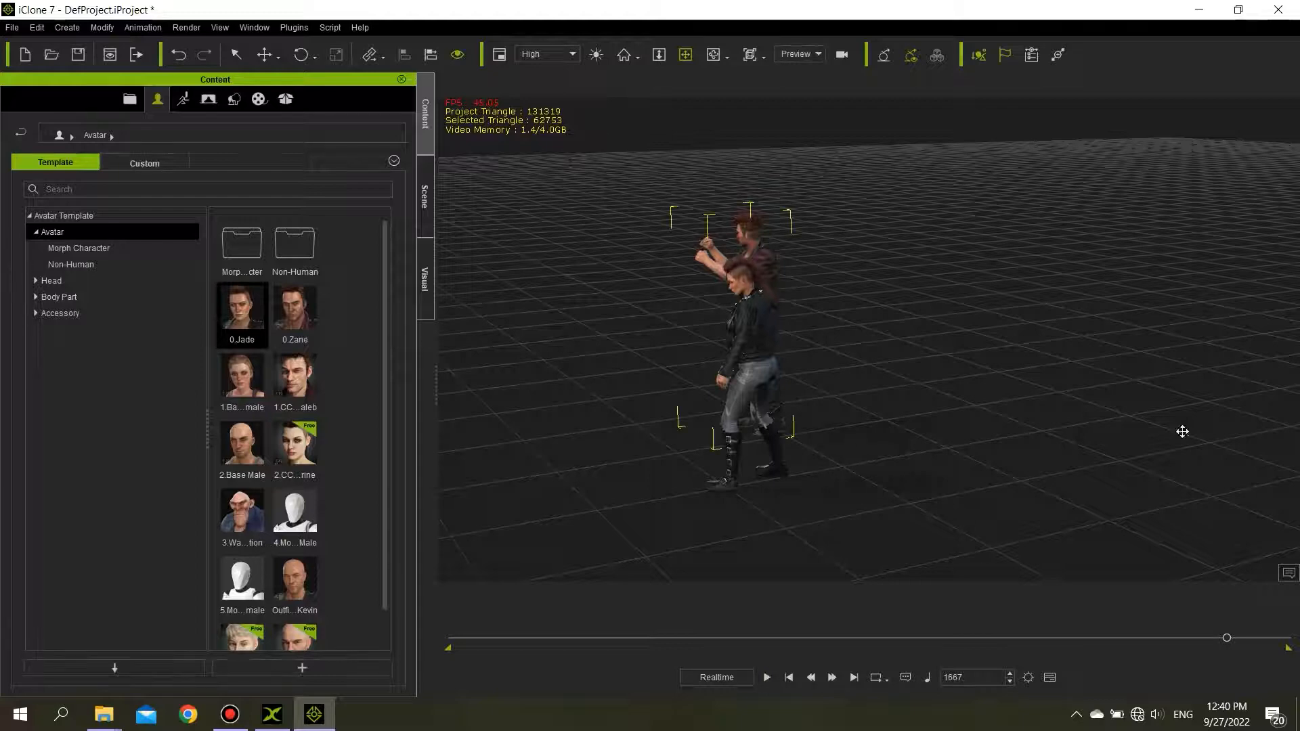